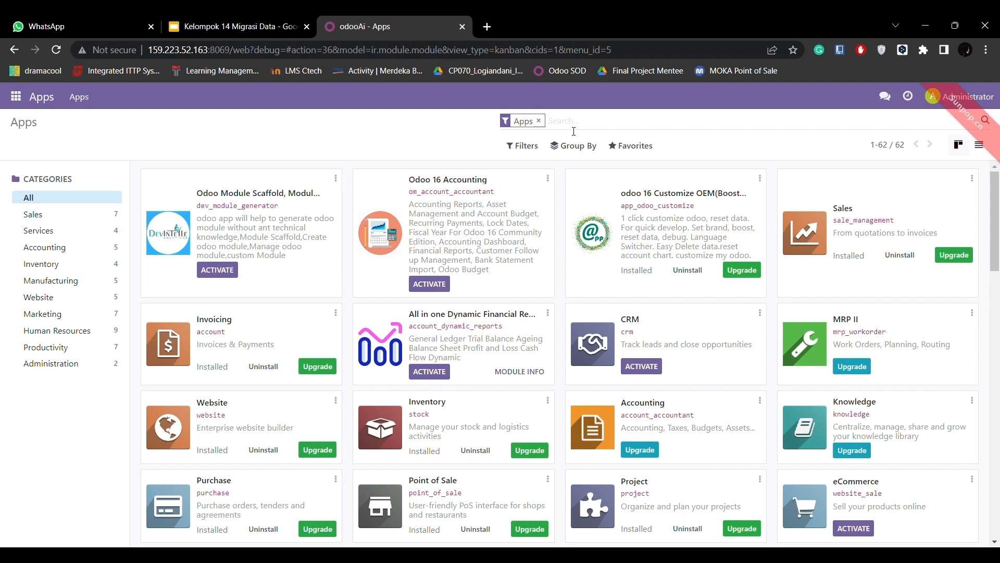
Search the apps catalogue for the Accounting modules.
text(Ac)
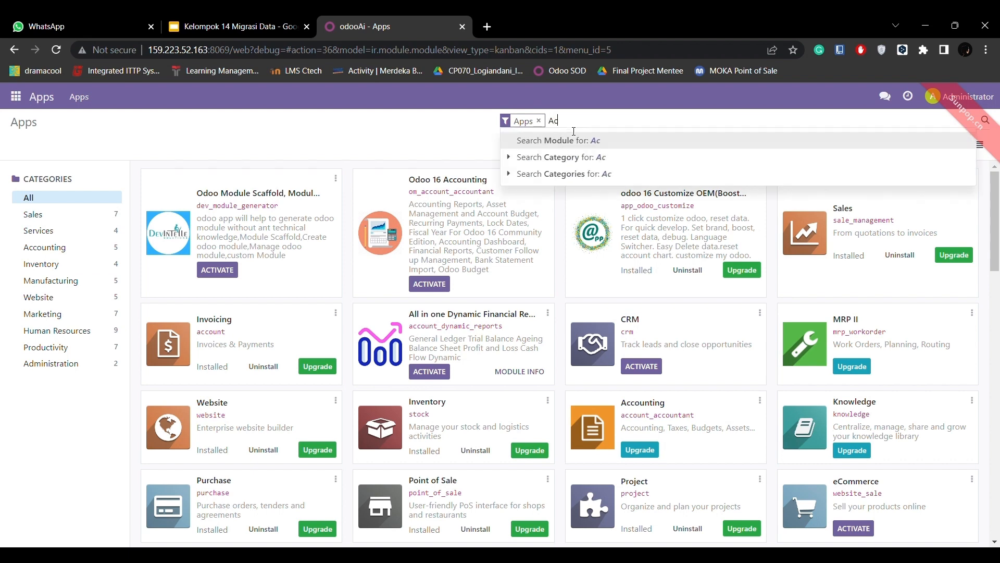
text(counting)
key(Return)
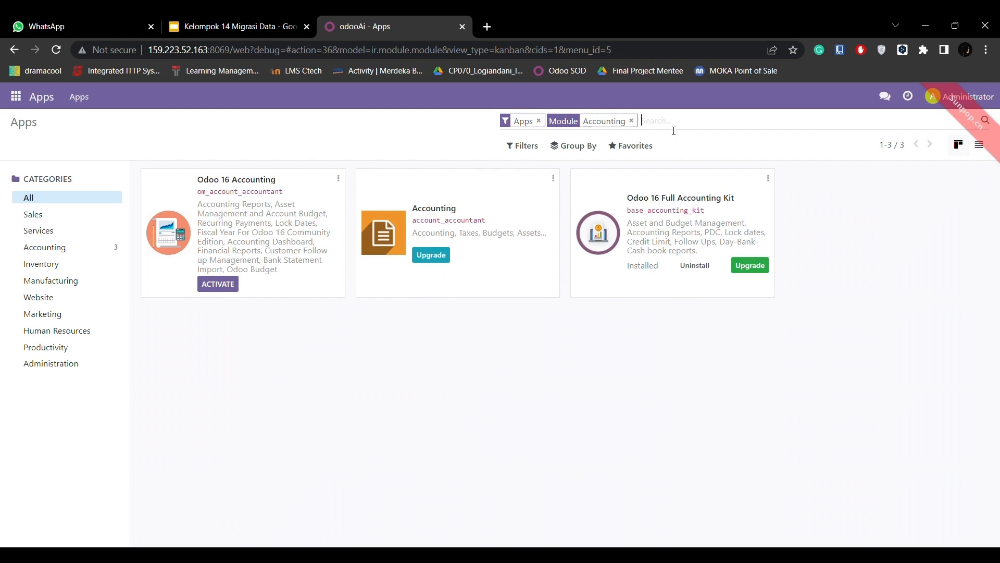
Replace the Accounting module search with a search for Inventory.
text(Invent)
click(632, 121)
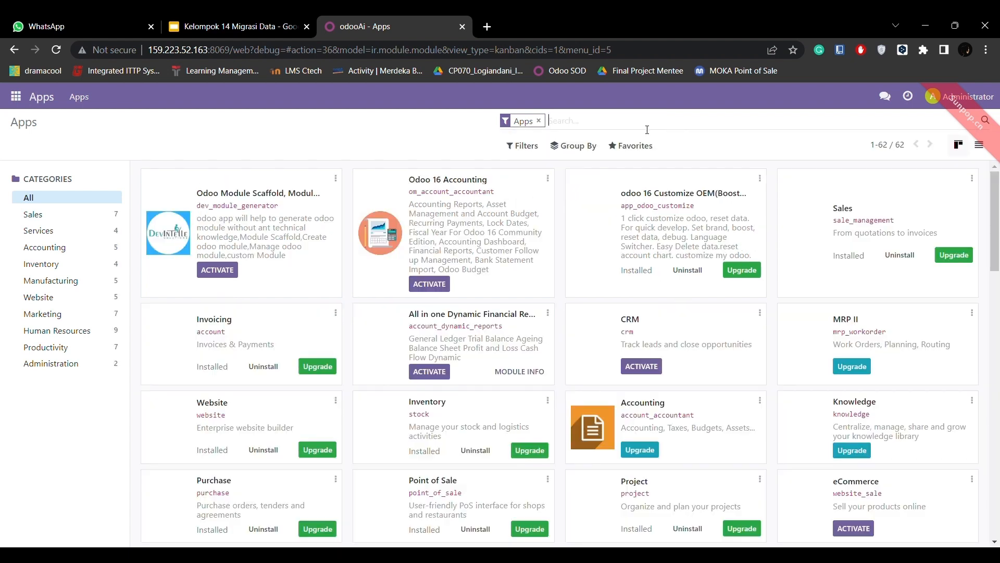
text(Inventory)
key(Return)
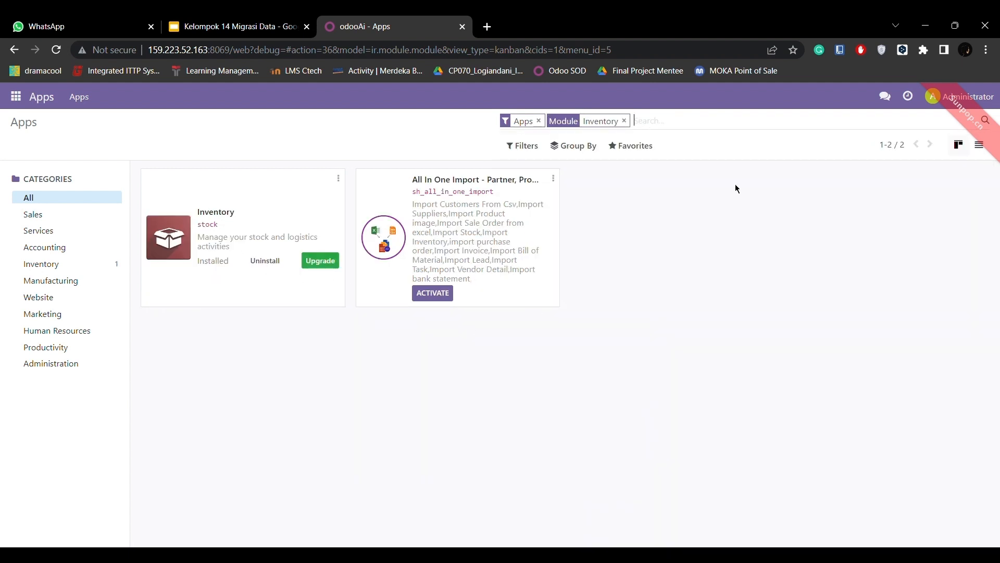
Add Sales, Purchase and Point Of Sale to the module search alongside Inventory.
text(Sales)
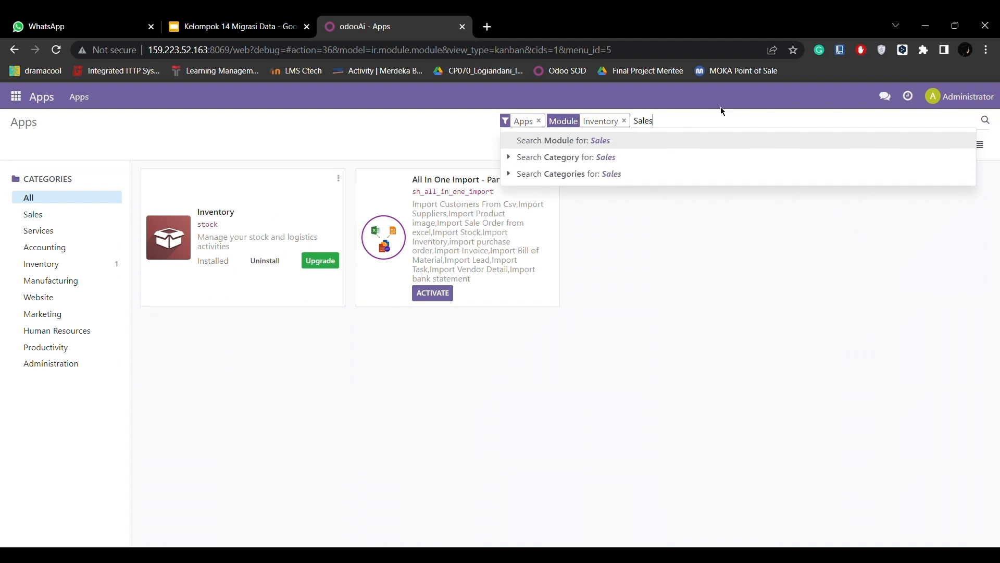
key(Return)
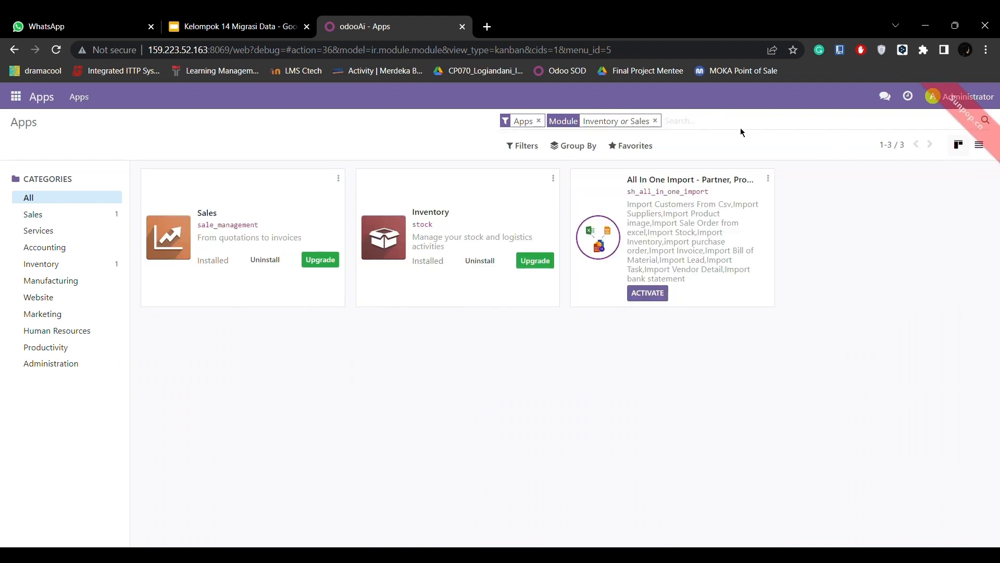
text(Purchase)
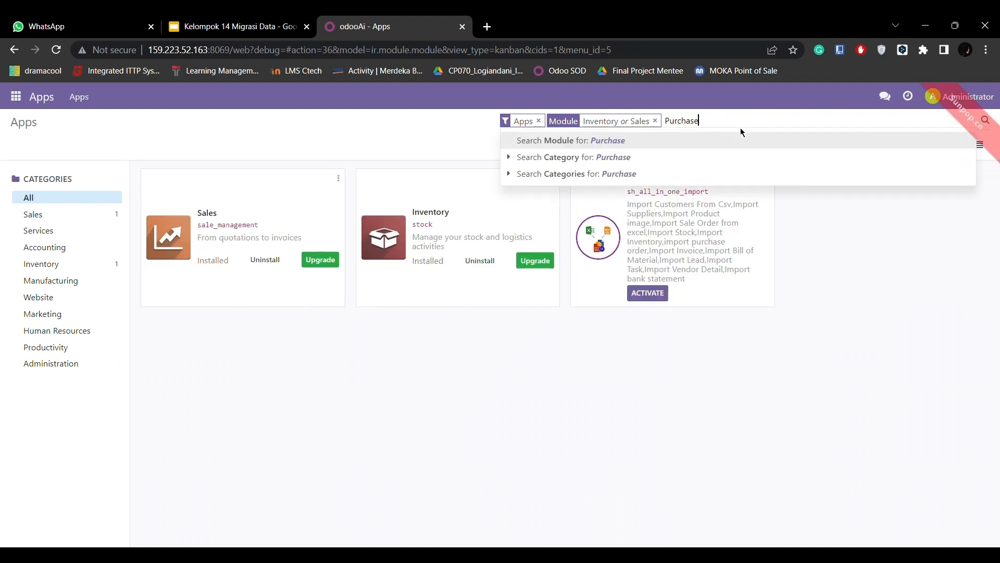
key(Return)
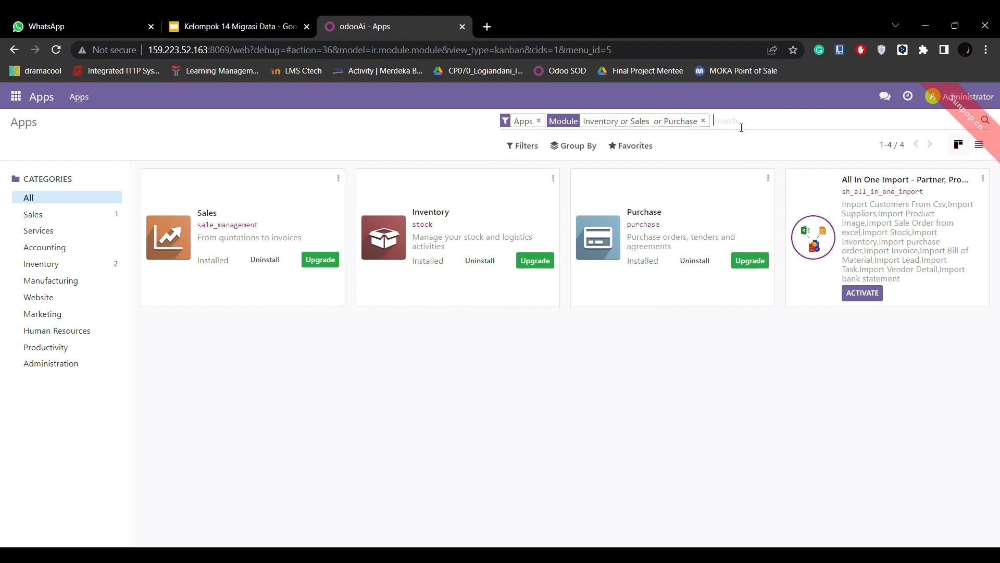
text(Point Of Sale)
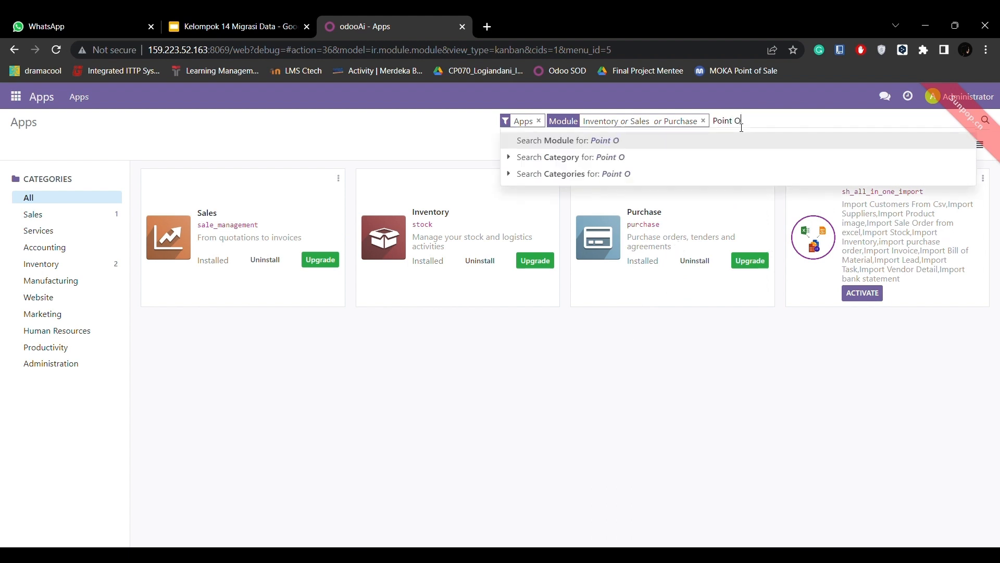
key(Return)
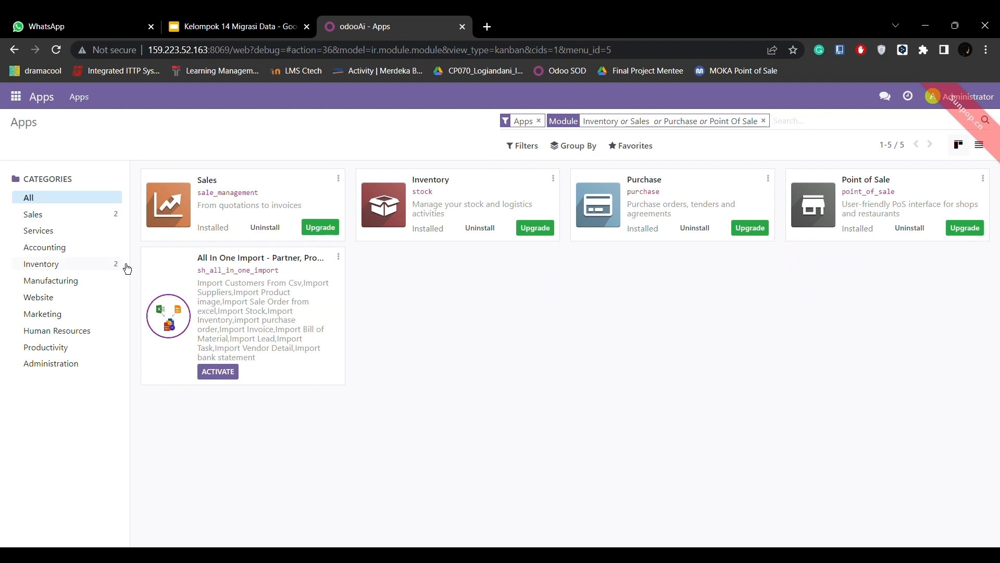
Activate developer mode from the general settings.
click(16, 97)
click(32, 354)
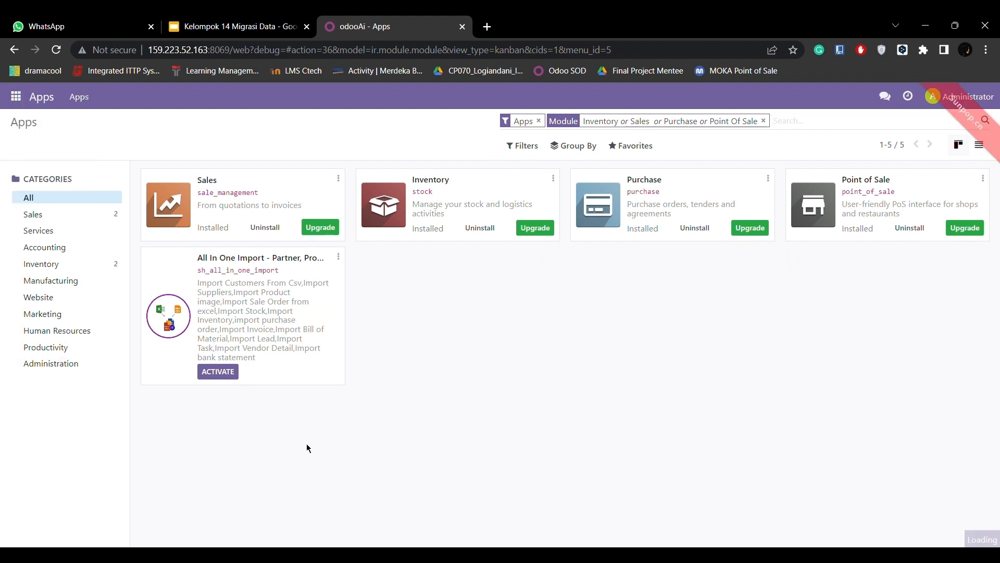
scroll(544, 475, down, 15)
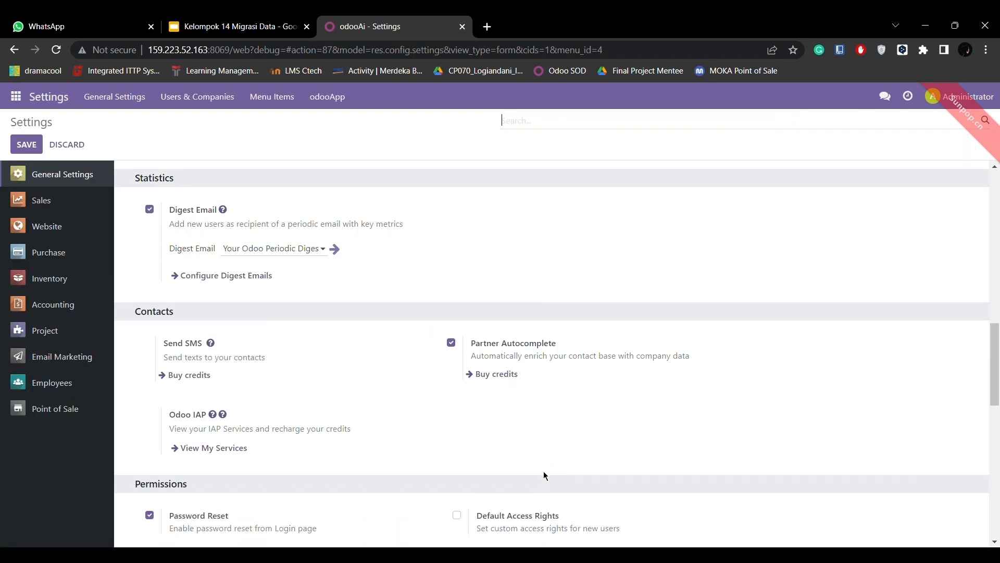
click(250, 414)
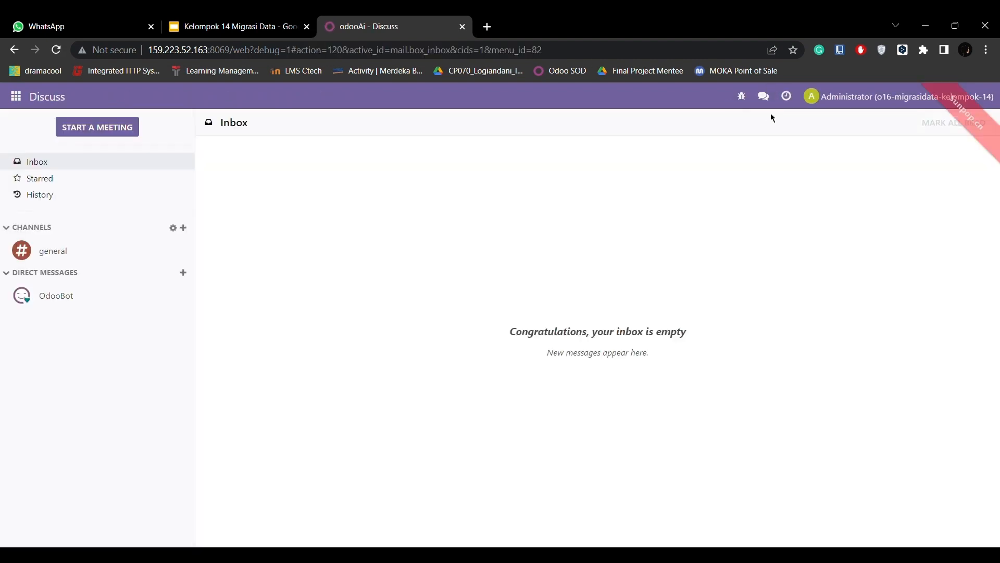
Go from the general settings to the list of managed users and open the Administrator user record.
click(14, 106)
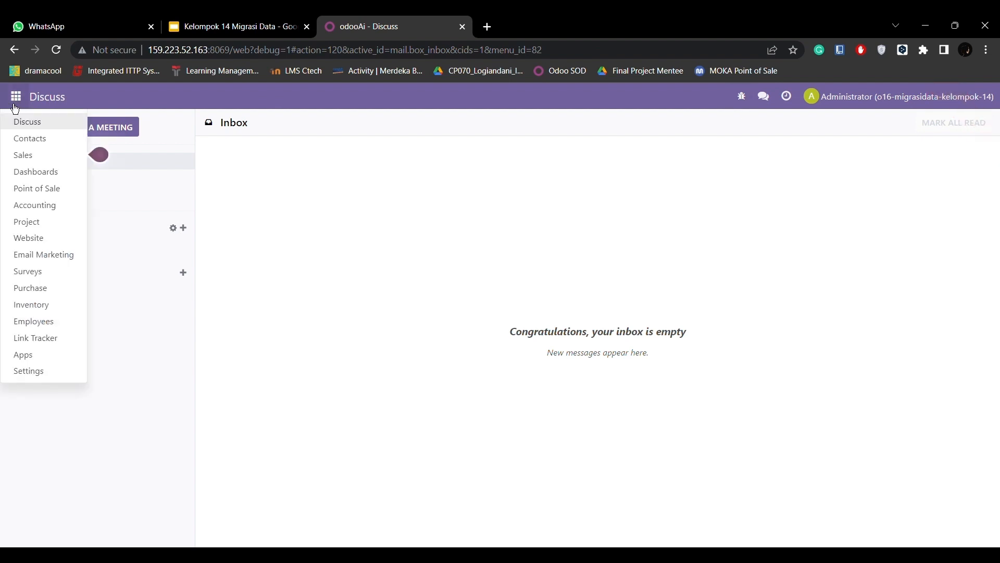
click(48, 372)
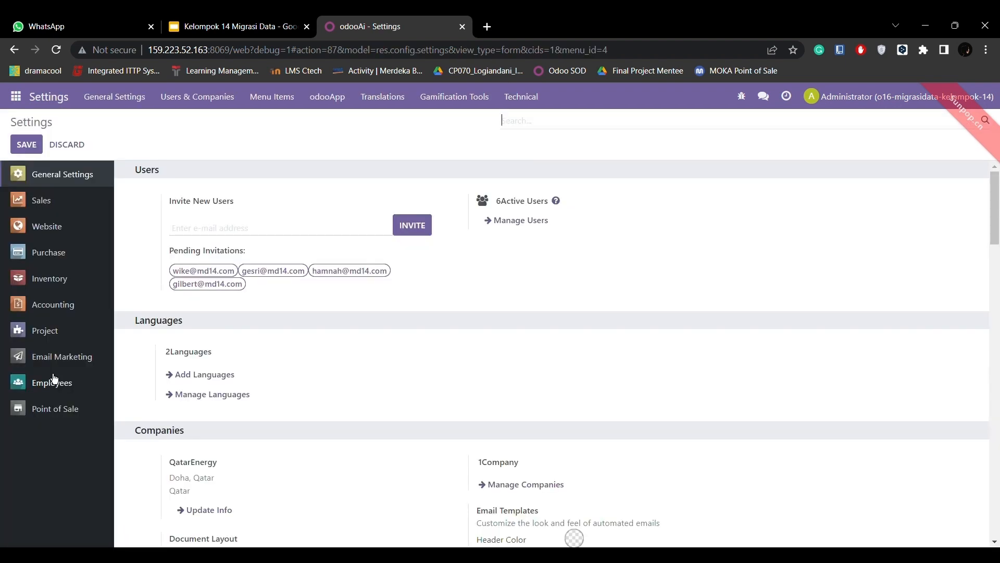
click(520, 227)
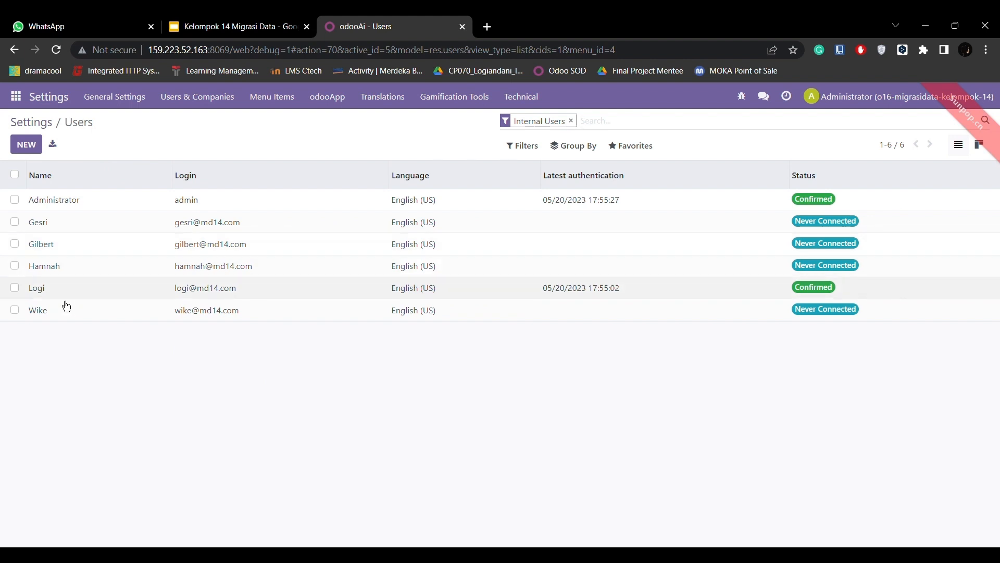
click(16, 100)
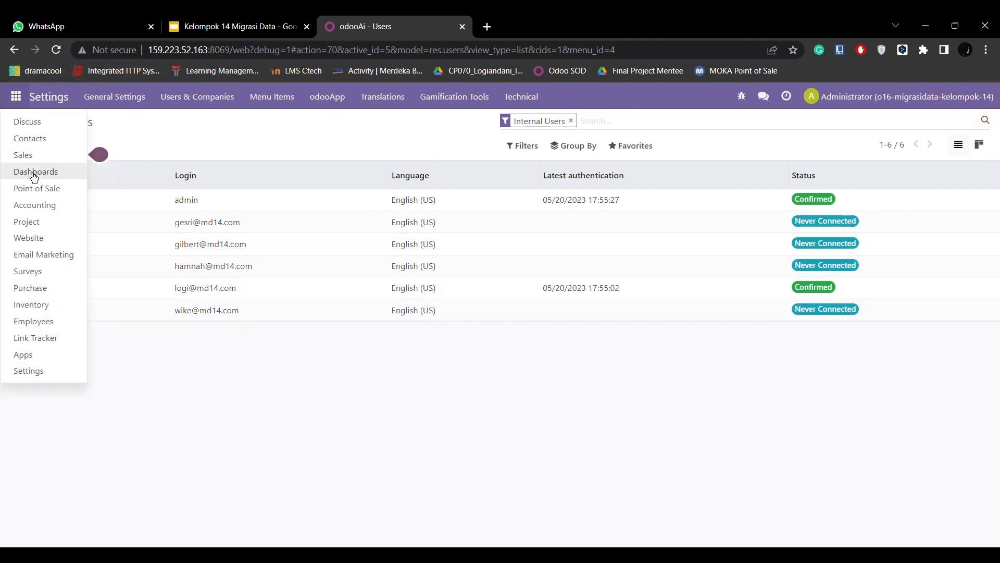
click(179, 204)
click(174, 199)
Enable Manage Multiple Stock Locations, Manage Multiple Warehouses and Manage Multiple Units of Measure in the Administrator's technical rights.
scroll(286, 343, down, 15)
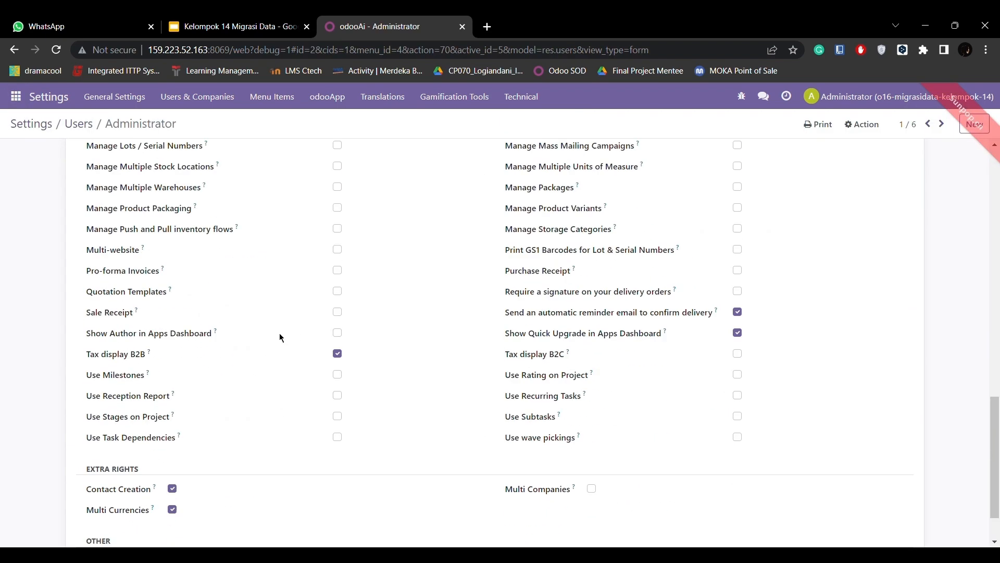
scroll(279, 334, up, 2)
click(337, 231)
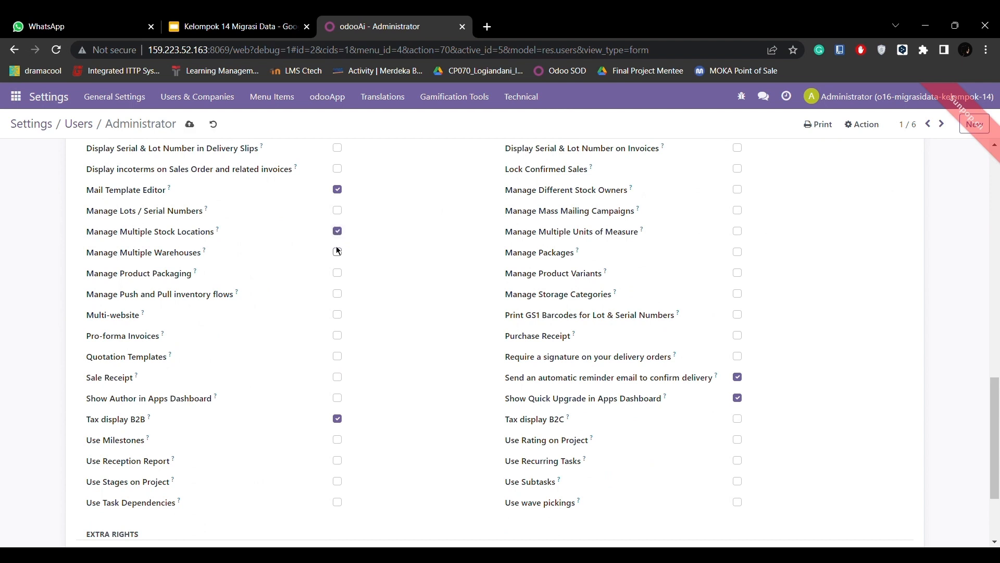
click(338, 252)
scroll(651, 345, down, 2)
scroll(467, 252, up, 1)
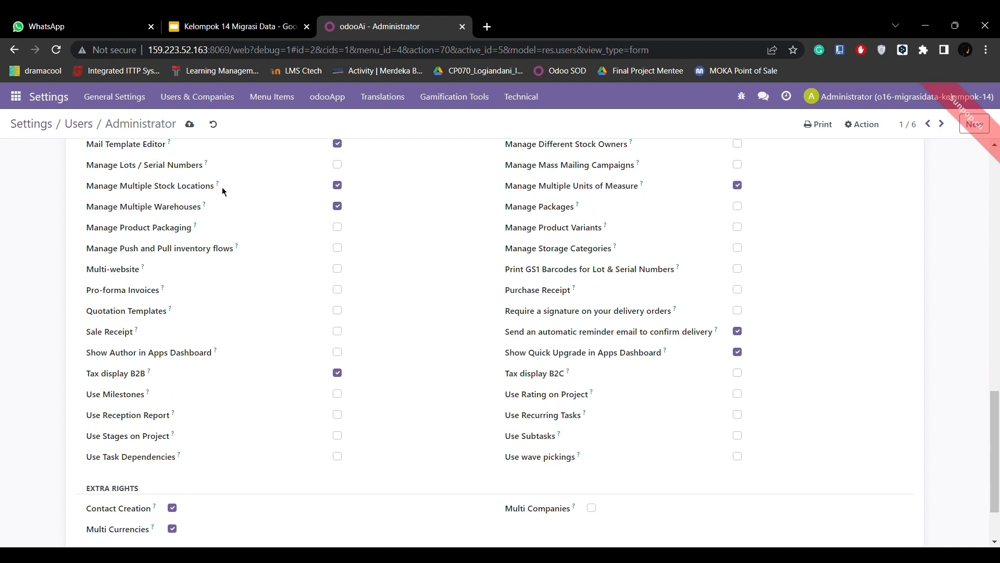
scroll(277, 282, up, 1)
scroll(277, 281, down, 2)
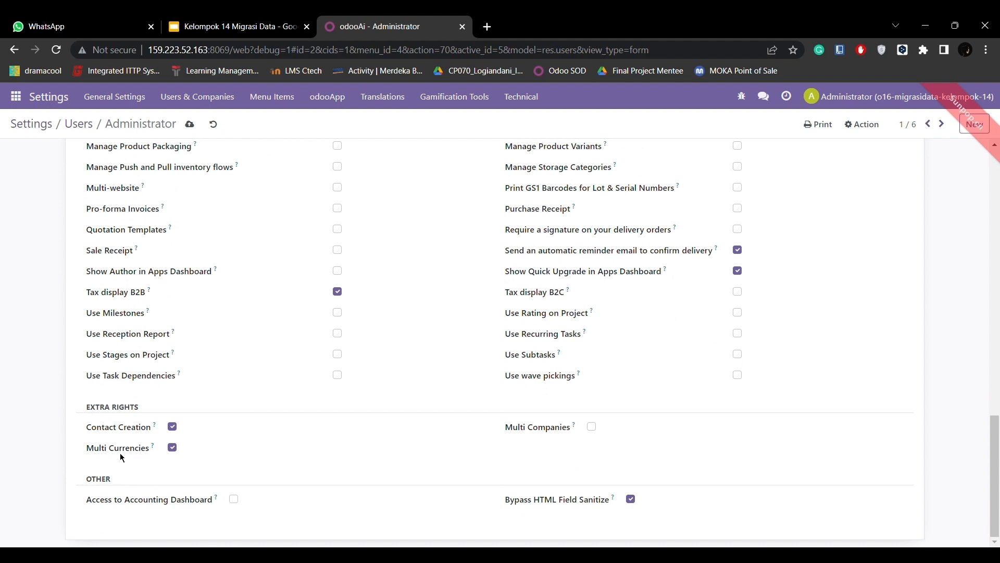
scroll(177, 459, up, 7)
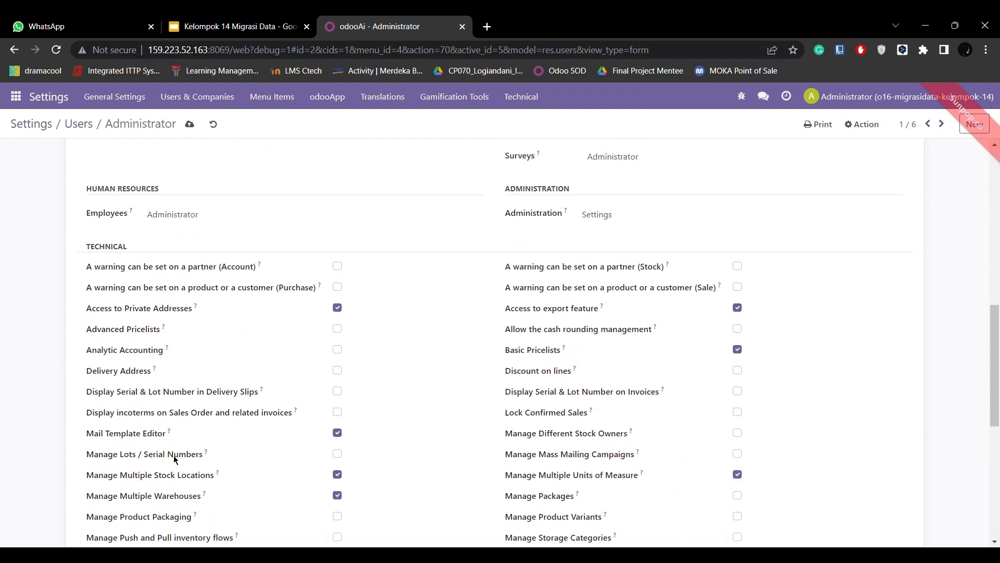
Open the Indonesian / Bahasa Indonesia record from the list of managed languages in the general settings.
click(14, 99)
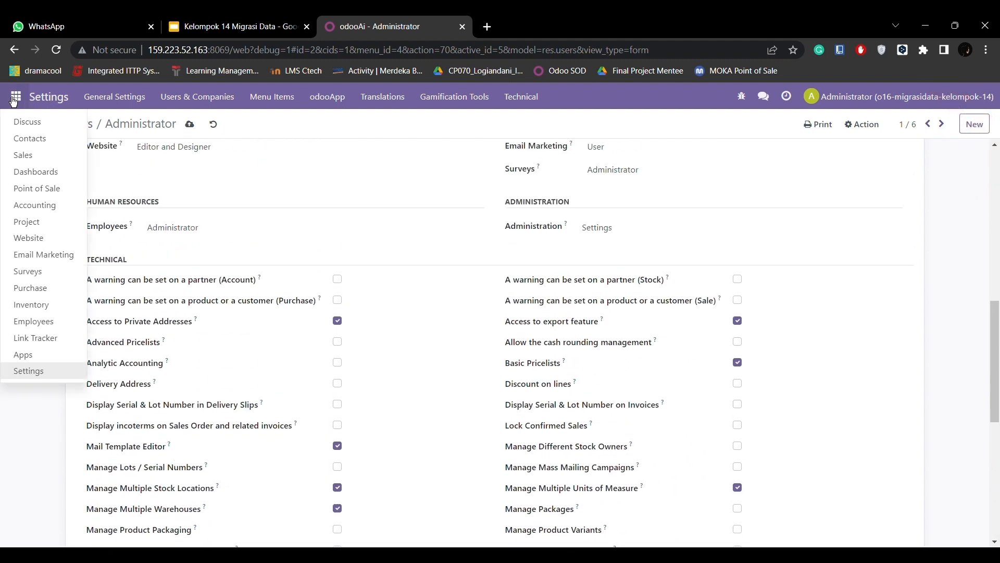
click(36, 368)
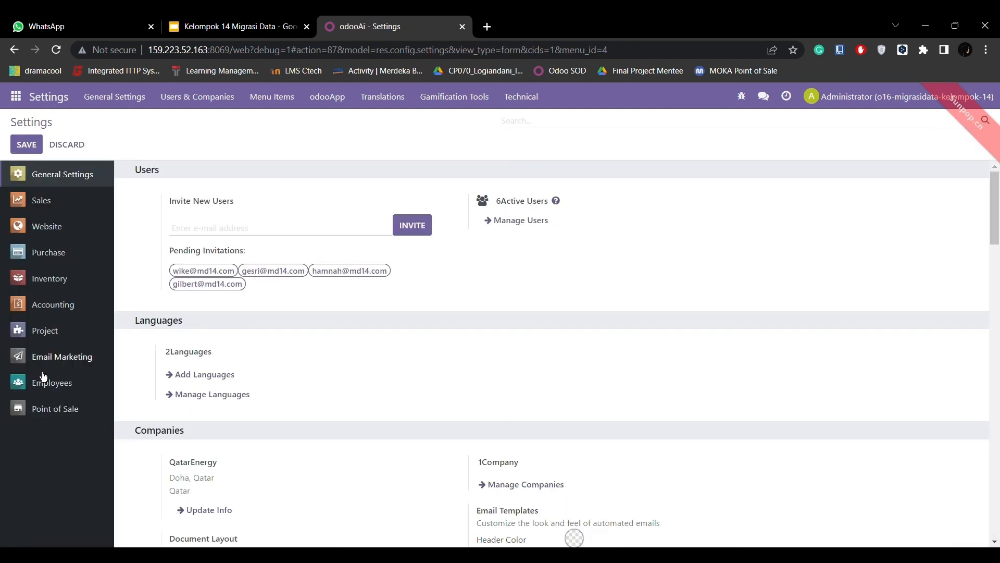
scroll(250, 237, down, 2)
scroll(250, 239, up, 2)
click(200, 396)
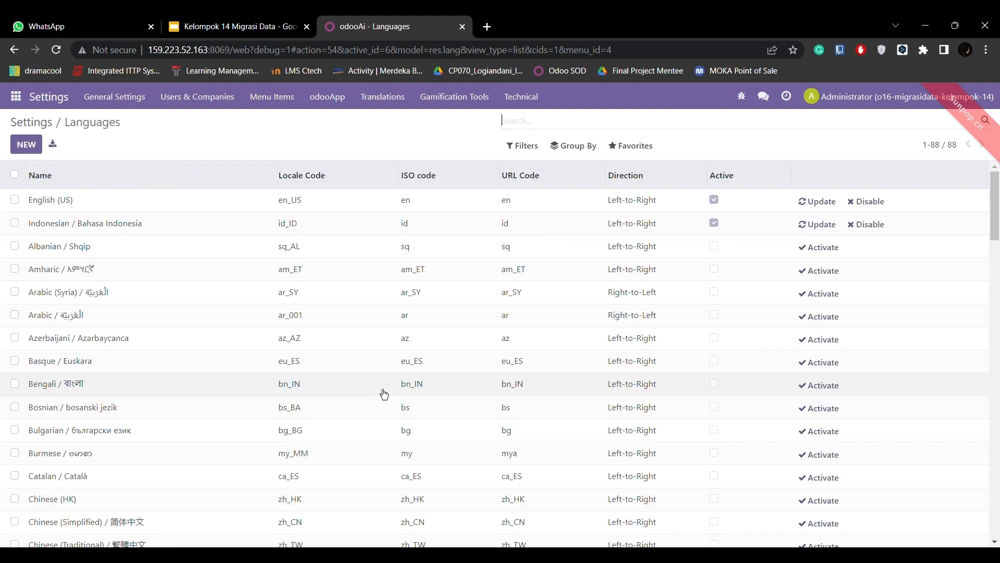
click(215, 230)
scroll(428, 335, down, 1)
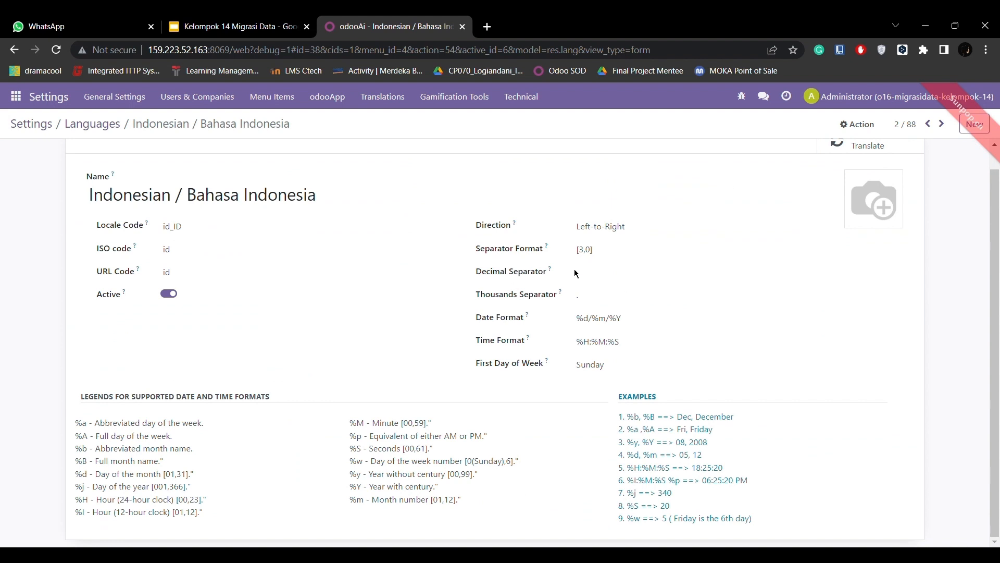
Re-enter the Decimal Separator of the Indonesian language and save the record.
click(600, 282)
key(BackSpace)
scroll(524, 362, up, 1)
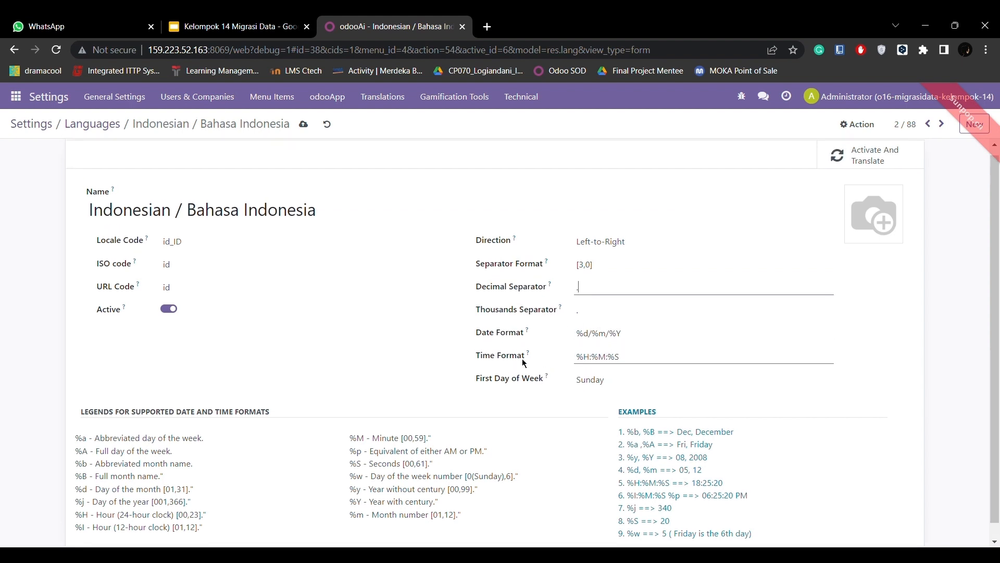
click(304, 124)
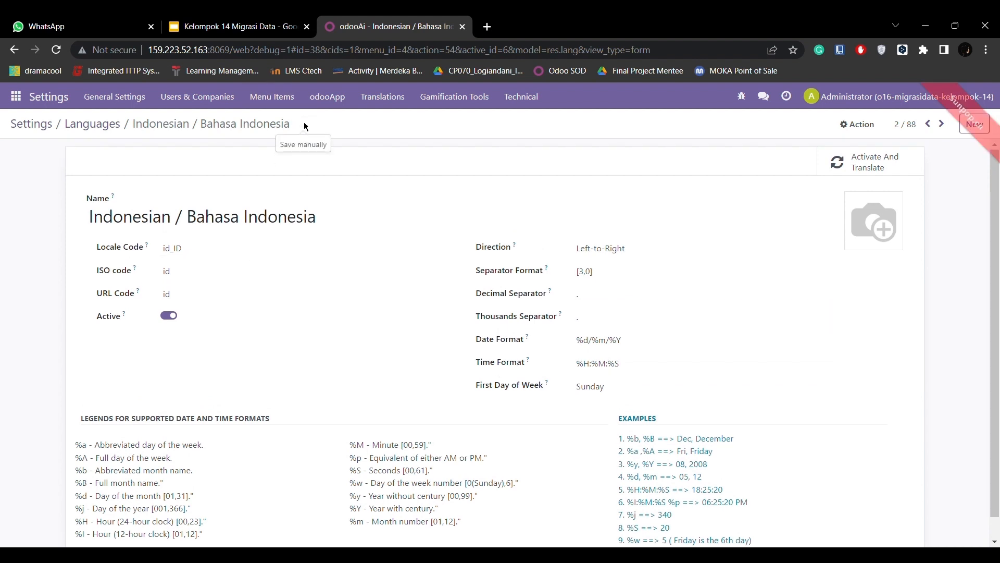
Open the QatarEnergy company information from the general settings and check its contact details and currency.
click(16, 97)
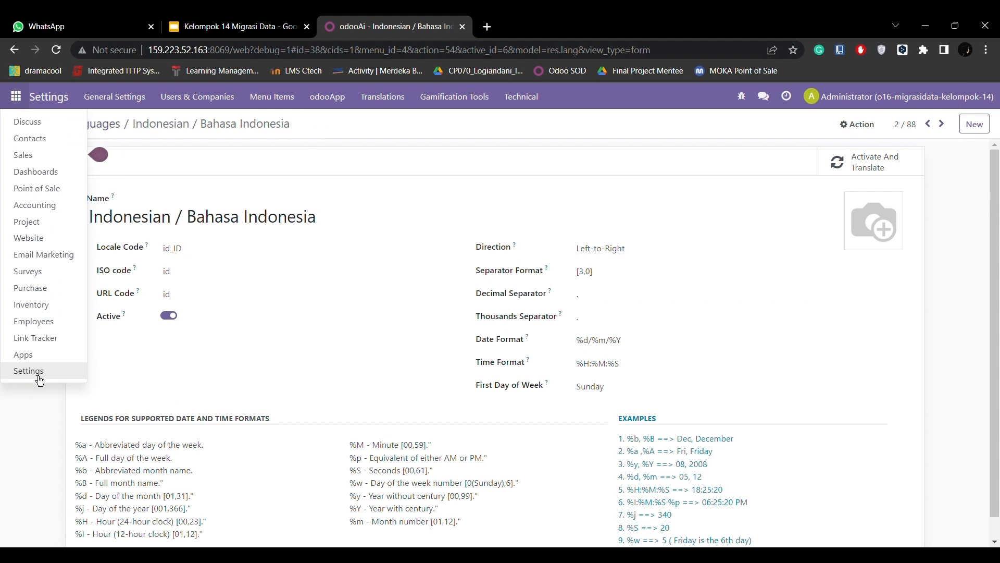
click(35, 373)
scroll(419, 424, down, 1)
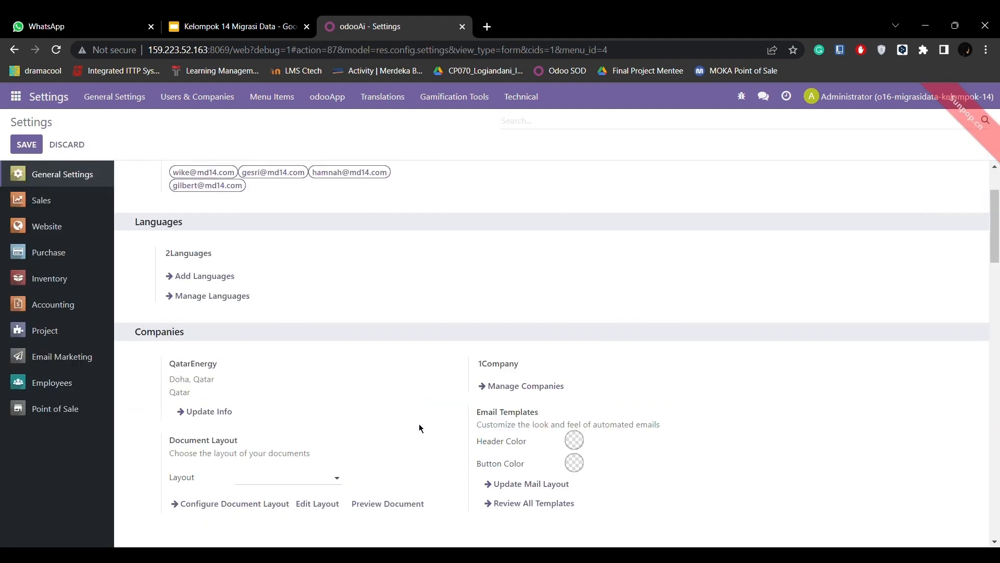
scroll(419, 423, down, 1)
click(203, 385)
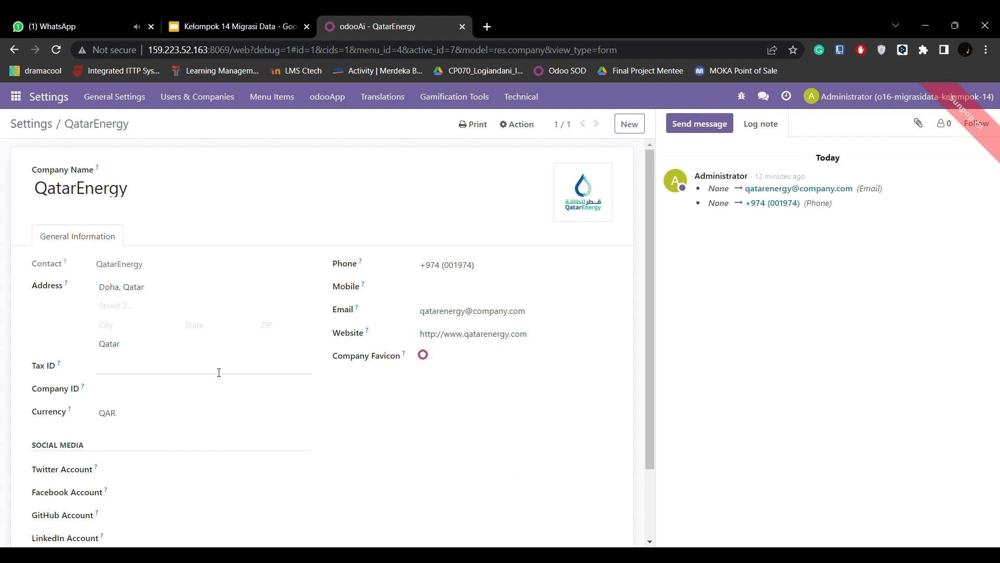
scroll(219, 370, down, 1)
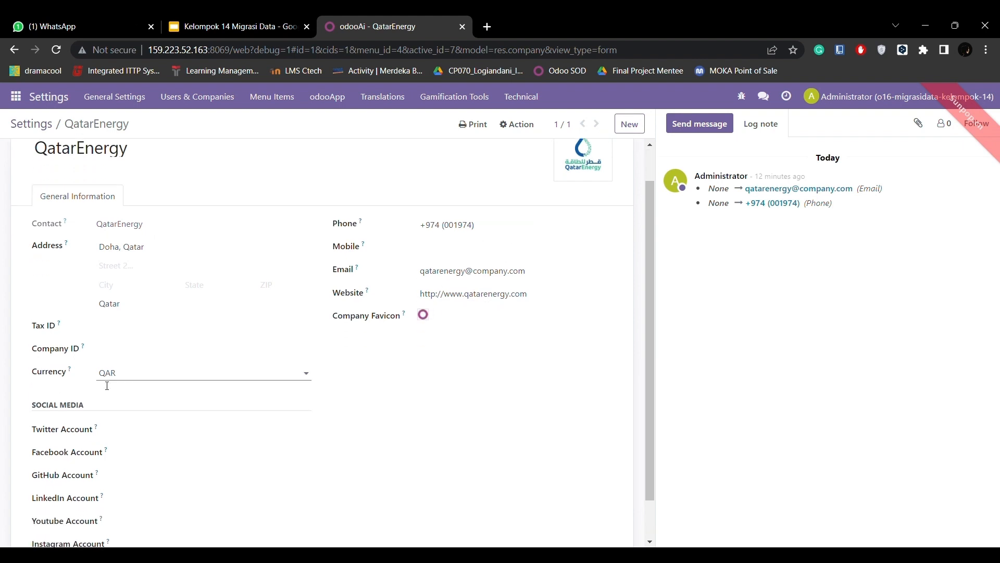
click(124, 380)
scroll(133, 382, up, 1)
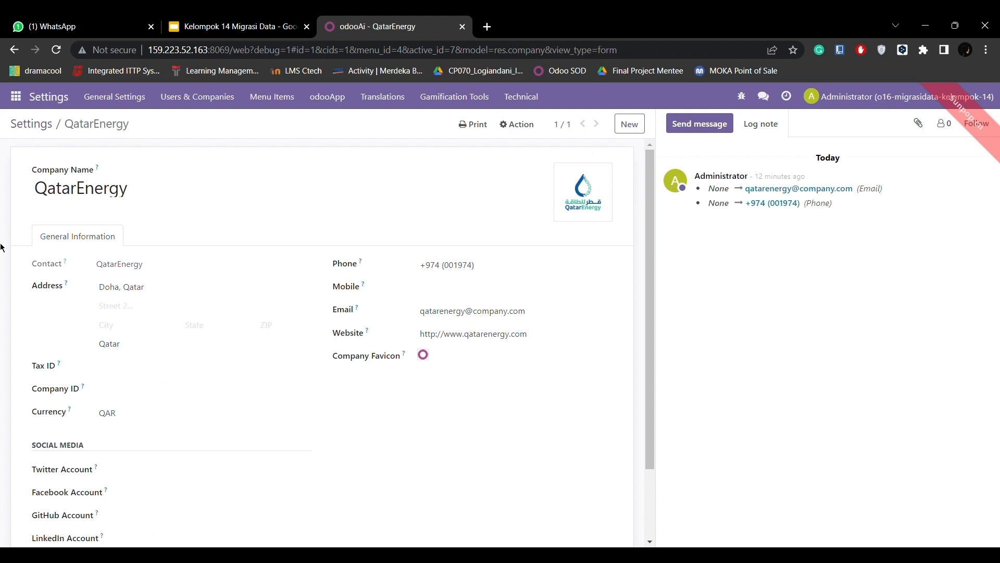
Set the fiscal localization package to Indonesian Account Chart Template in the Accounting settings.
click(12, 102)
click(28, 371)
scroll(301, 274, down, 5)
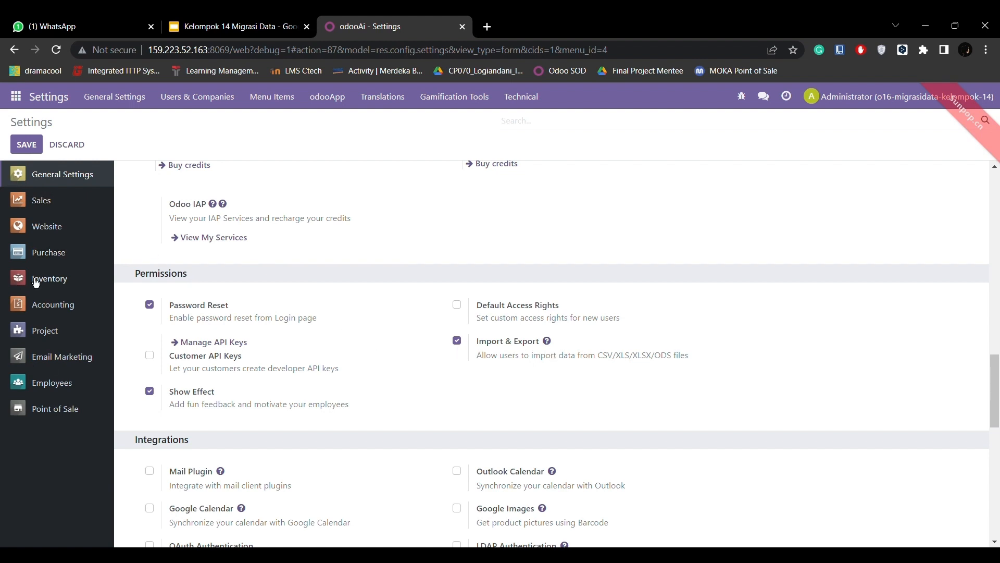
click(53, 305)
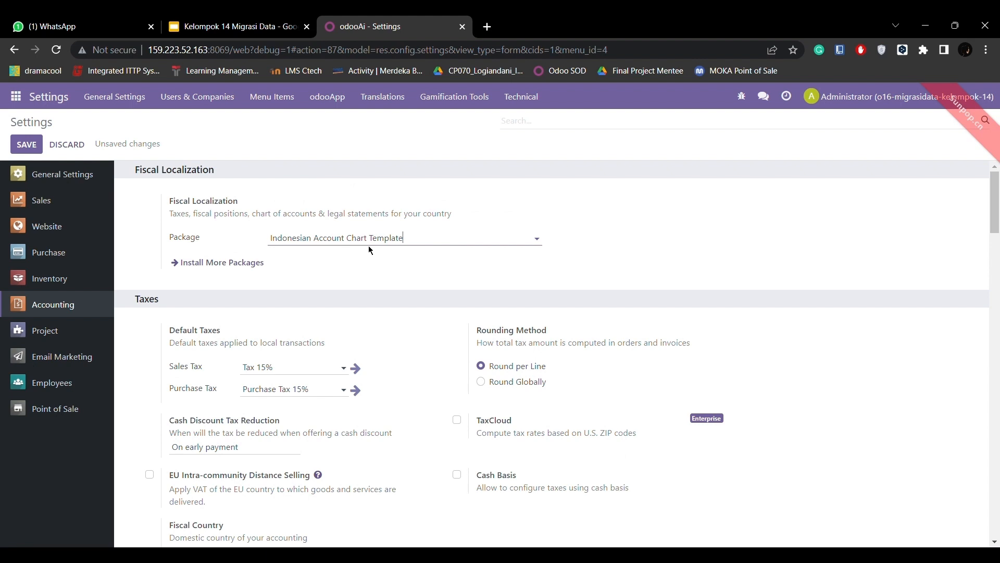
Set the default sales tax to Tax 10% and the default purchase tax to Purchase Tax 10%.
scroll(369, 249, down, 1)
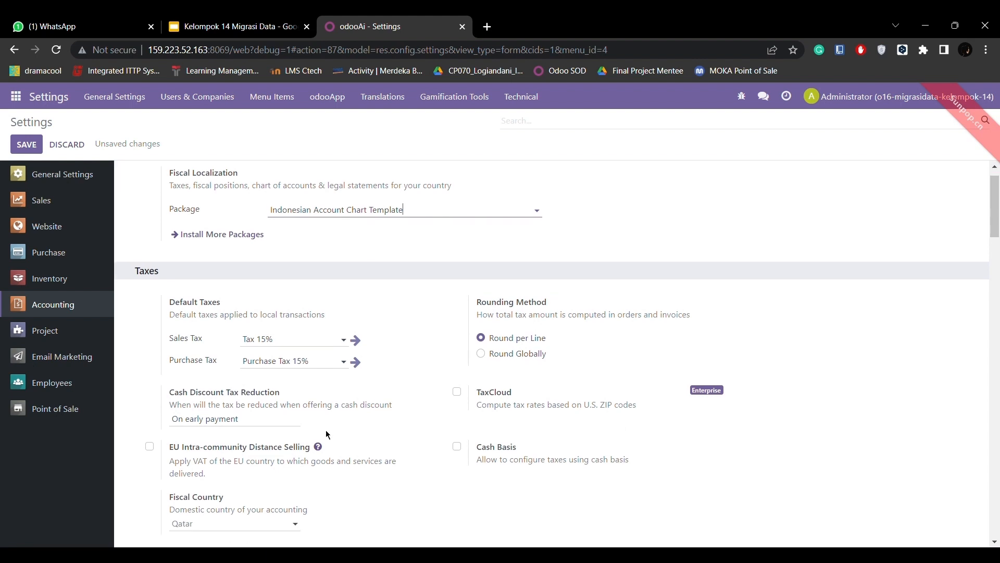
scroll(462, 459, down, 1)
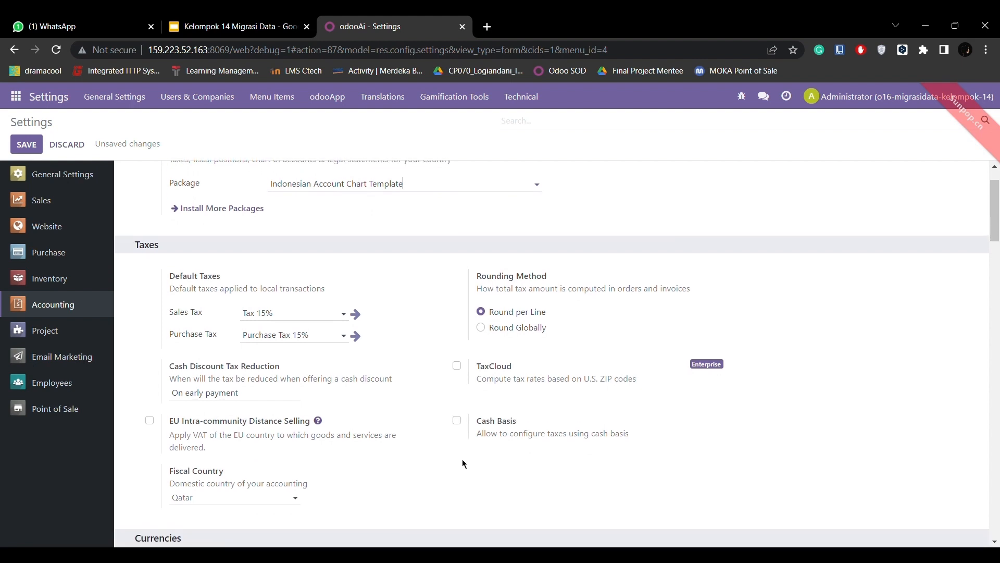
click(302, 319)
key(BackSpace)
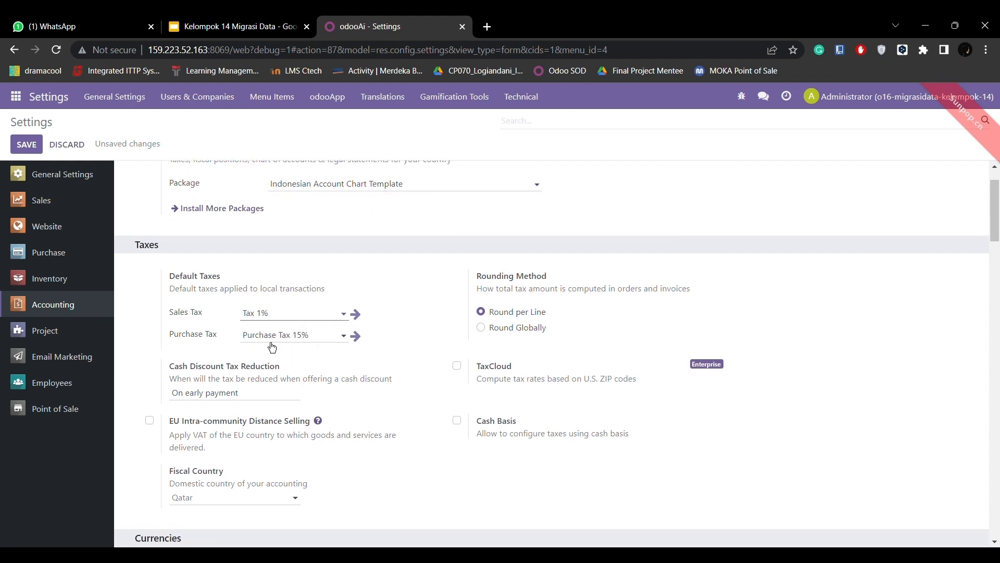
text(0)
click(304, 356)
click(302, 334)
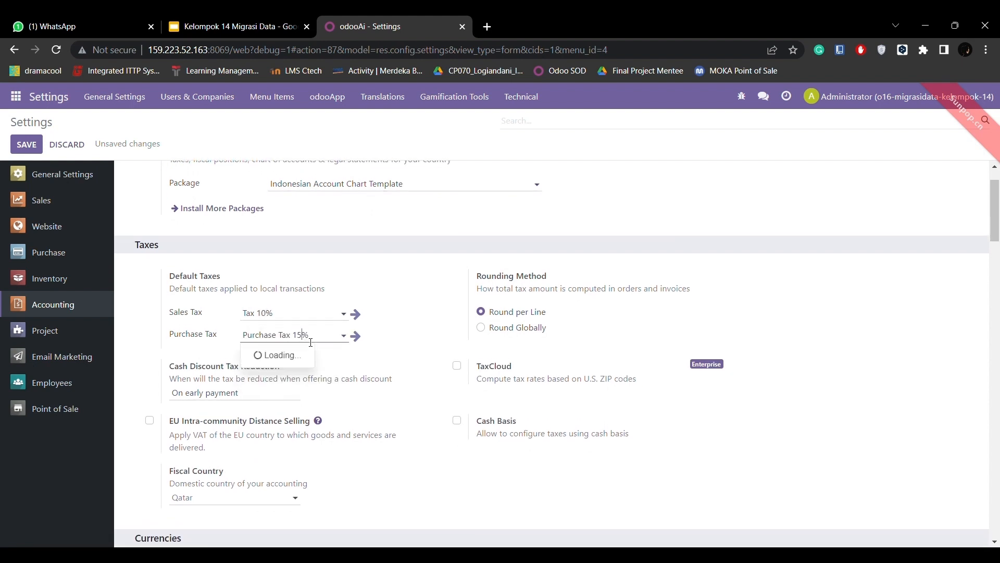
key(BackSpace)
text(0)
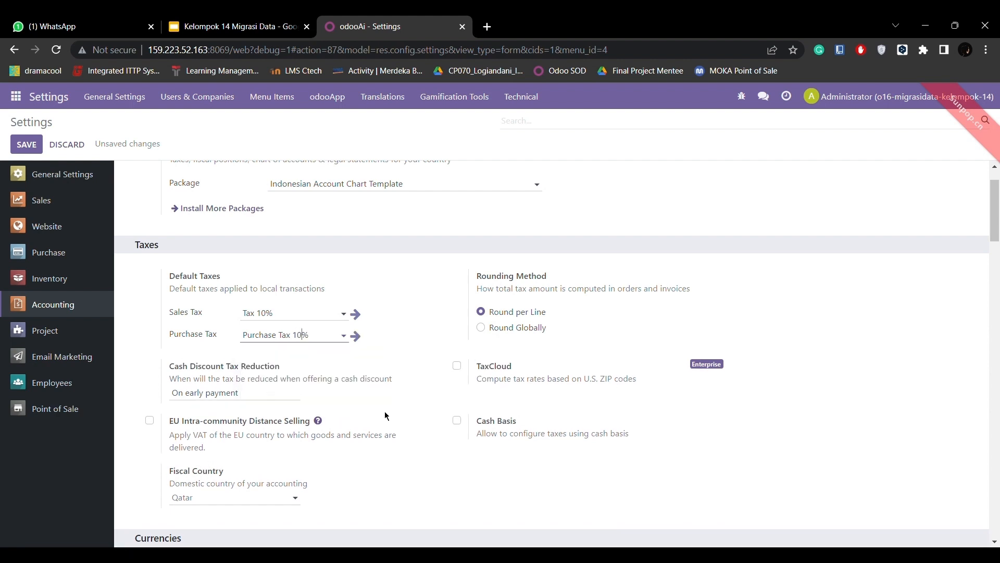
Review the currency, invoice and payment options and enable Purchase Receipt for vendor bills.
scroll(386, 415, down, 6)
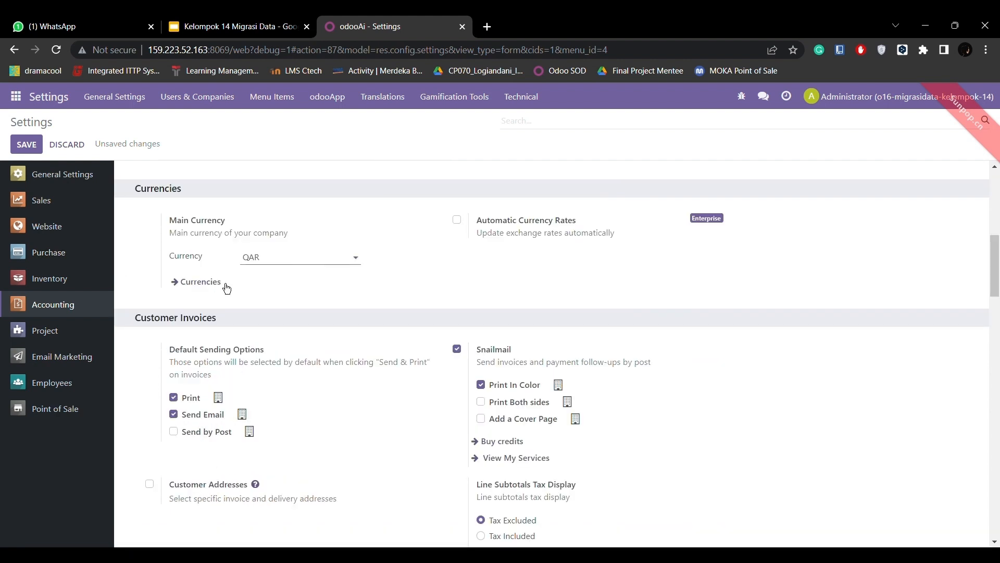
scroll(292, 271, down, 8)
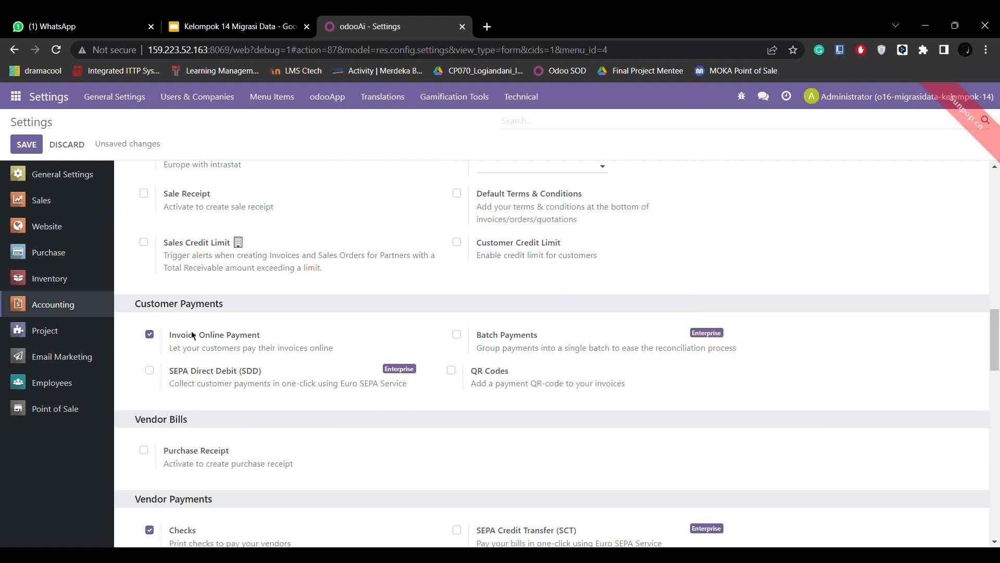
scroll(247, 342, down, 3)
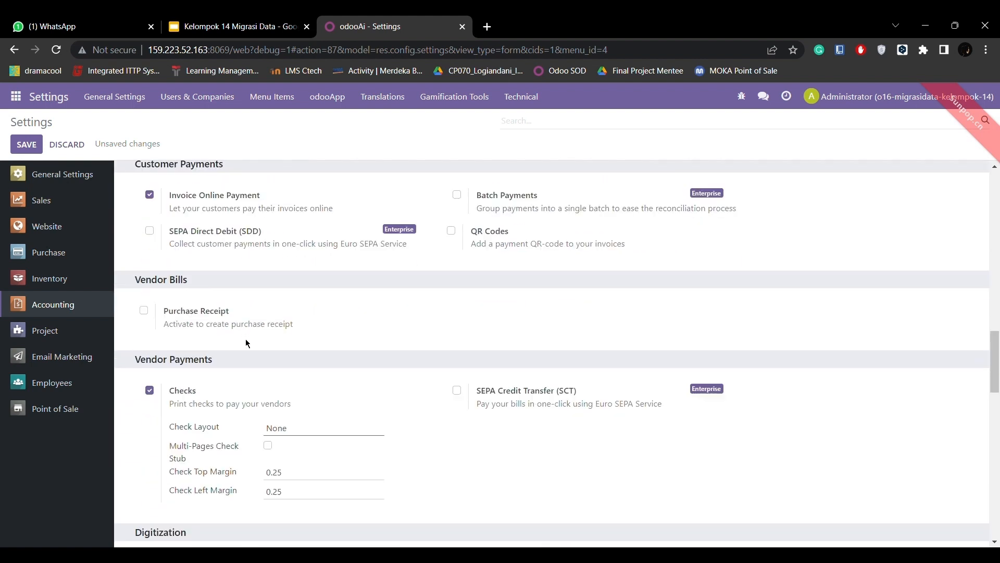
scroll(246, 342, down, 12)
scroll(246, 339, up, 14)
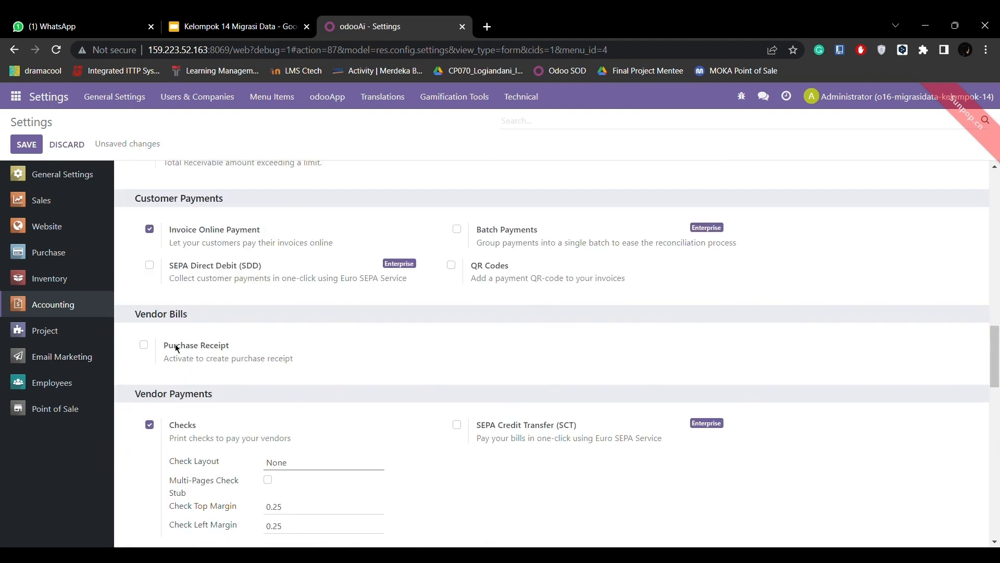
click(143, 345)
scroll(146, 345, down, 13)
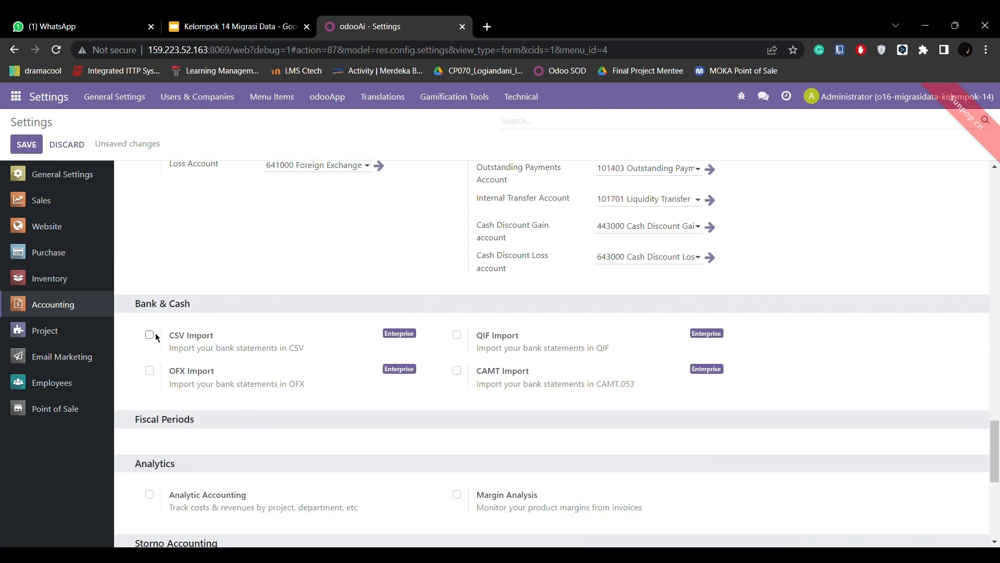
Try to enable CSV Import for bank statements, review the remaining accounting options and save the settings.
click(149, 335)
click(189, 405)
scroll(376, 379, down, 1)
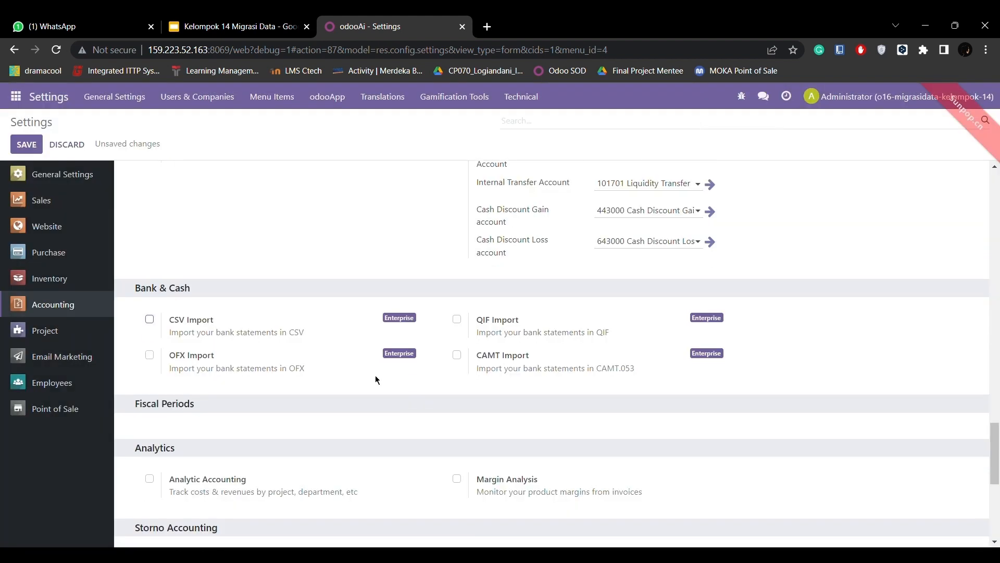
scroll(376, 378, down, 5)
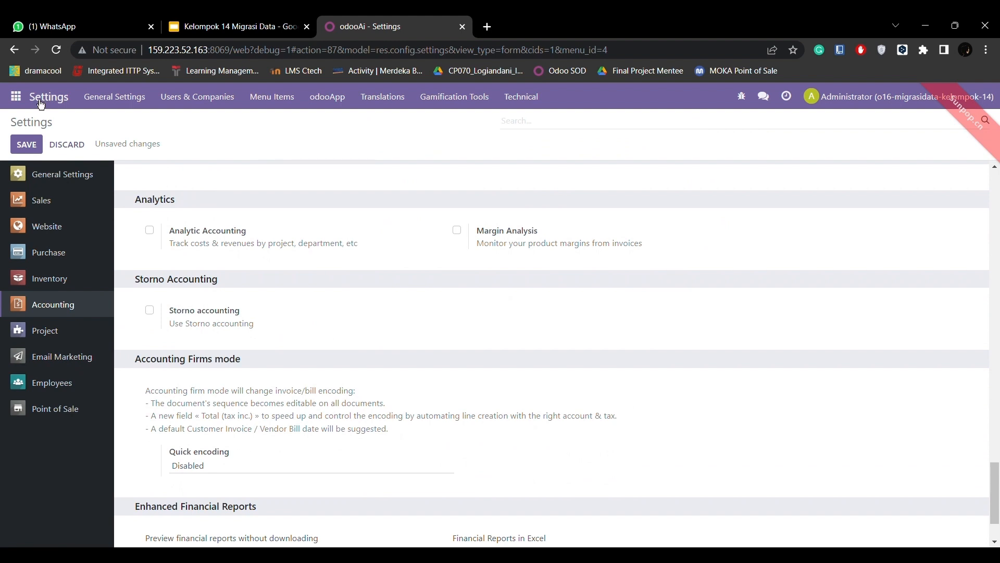
click(23, 145)
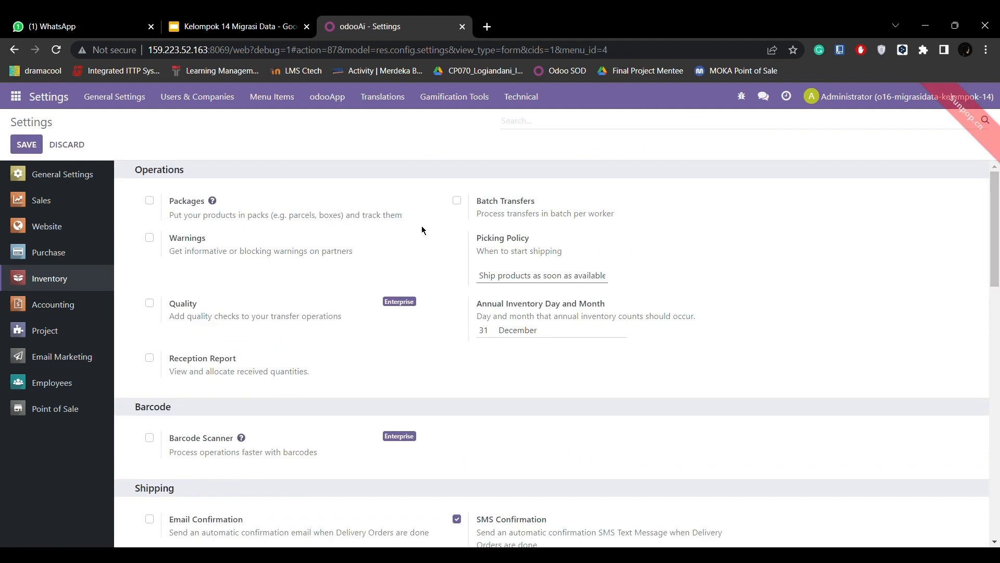
Enable Packages, Batch Transfers and Warnings in the operations options of the Inventory settings.
click(149, 201)
scroll(389, 245, down, 1)
click(461, 197)
scroll(188, 328, down, 1)
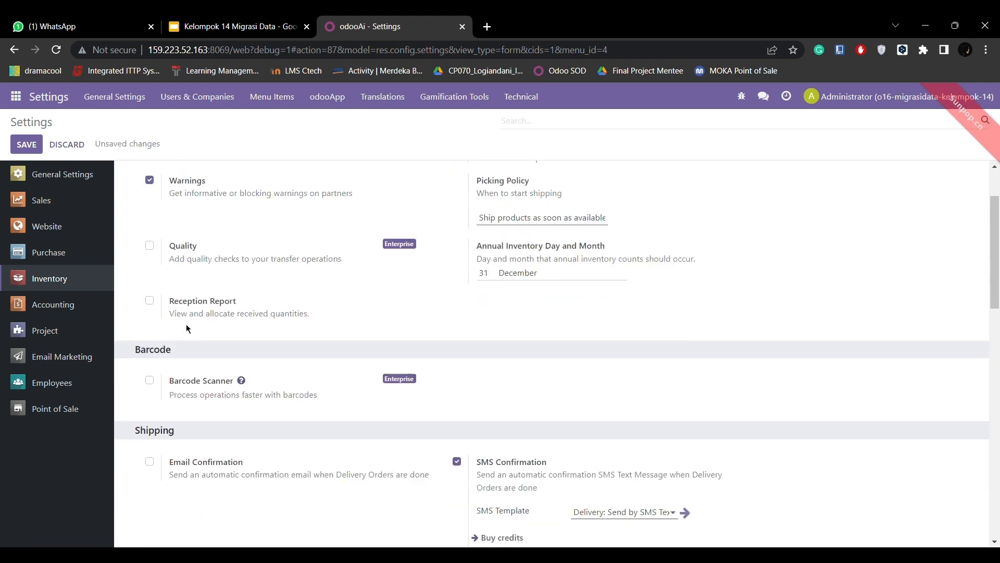
Enable Variants and Units of Measure in the product options of the Inventory settings.
scroll(189, 329, down, 10)
click(150, 369)
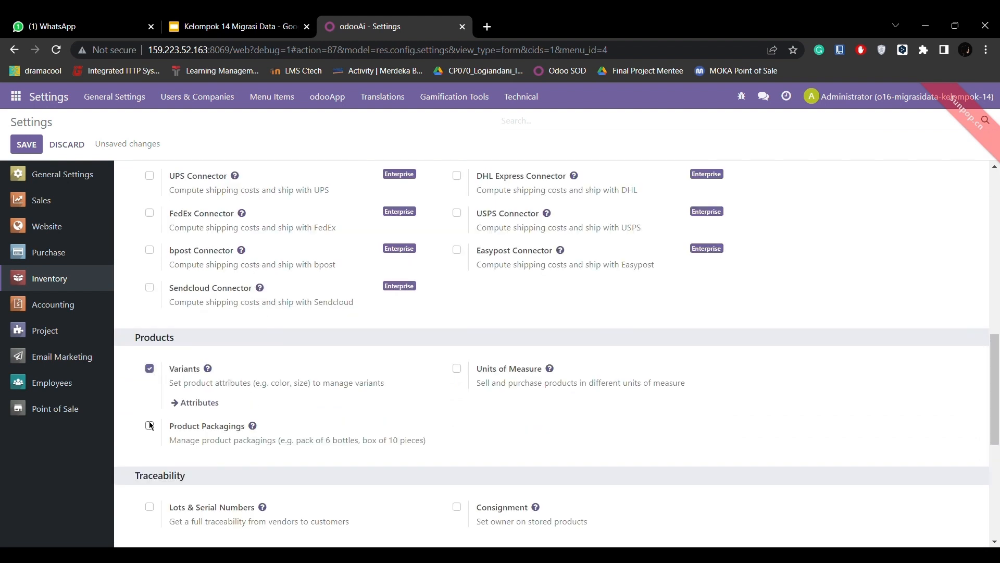
click(458, 368)
Enable Storage Locations and Multi-Step Routes in the warehouse options and save the Inventory settings.
scroll(251, 414, down, 6)
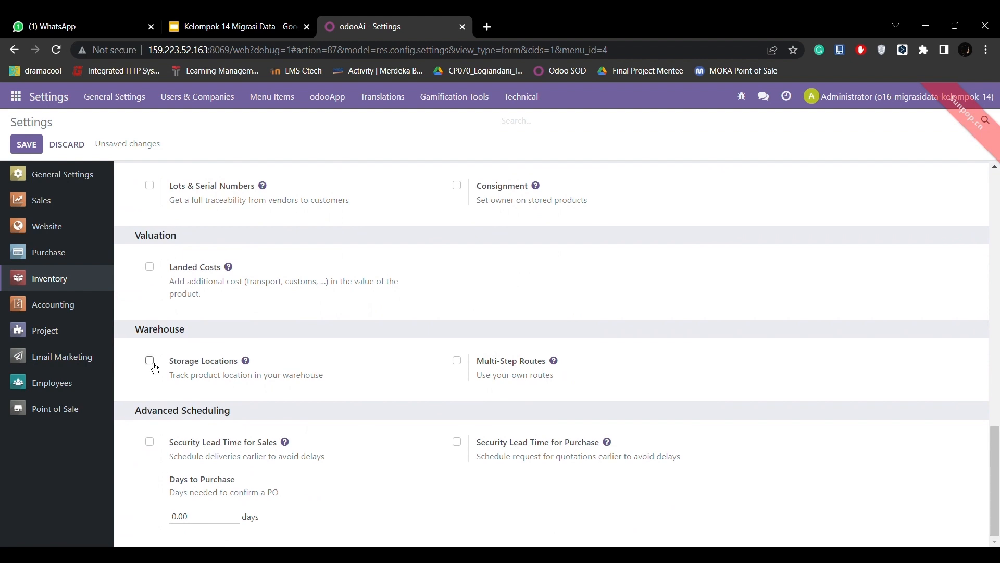
click(457, 360)
scroll(253, 290, down, 1)
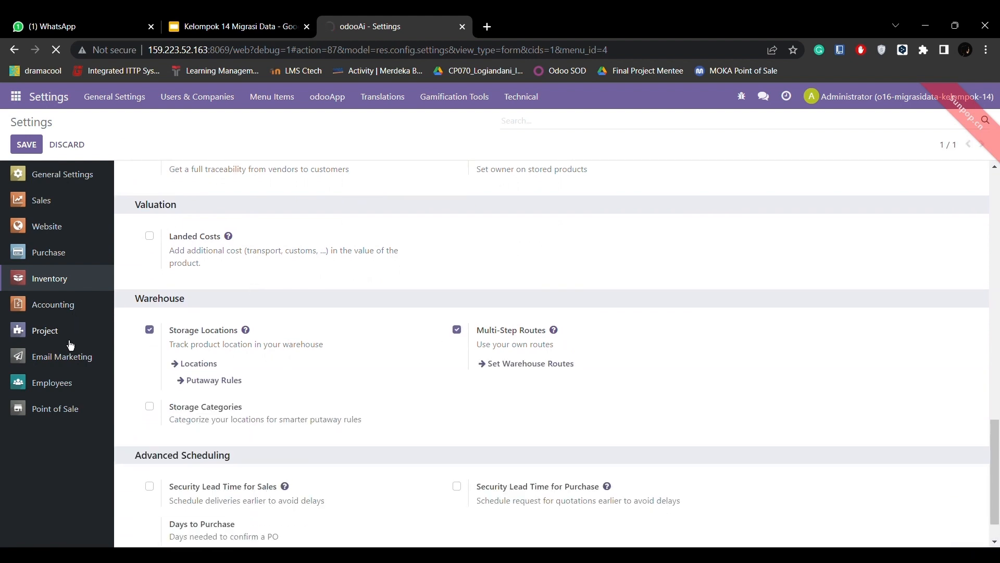
Enable Purchase Order Approval and Warnings for orders in the Purchase settings and save them.
click(48, 253)
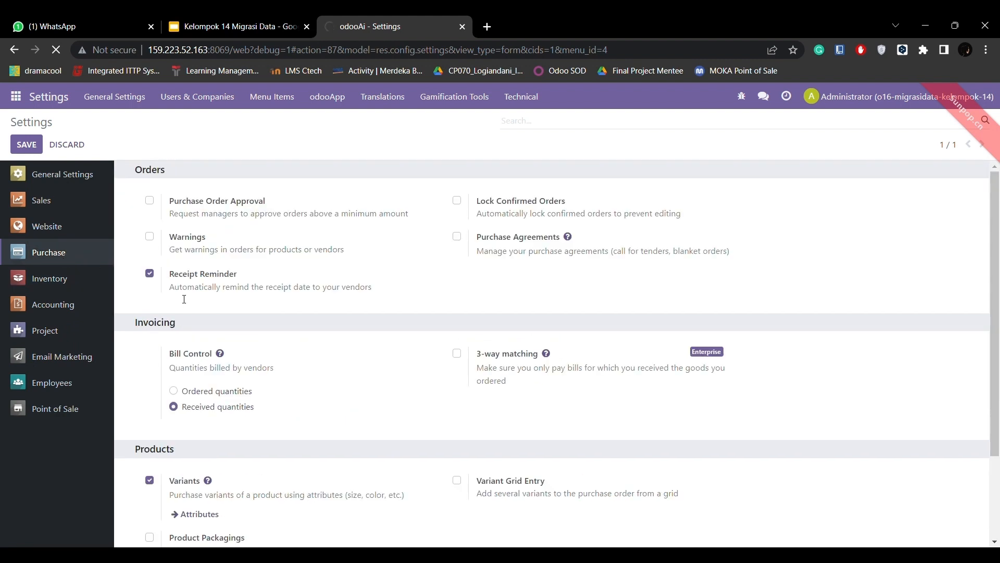
click(150, 201)
click(149, 266)
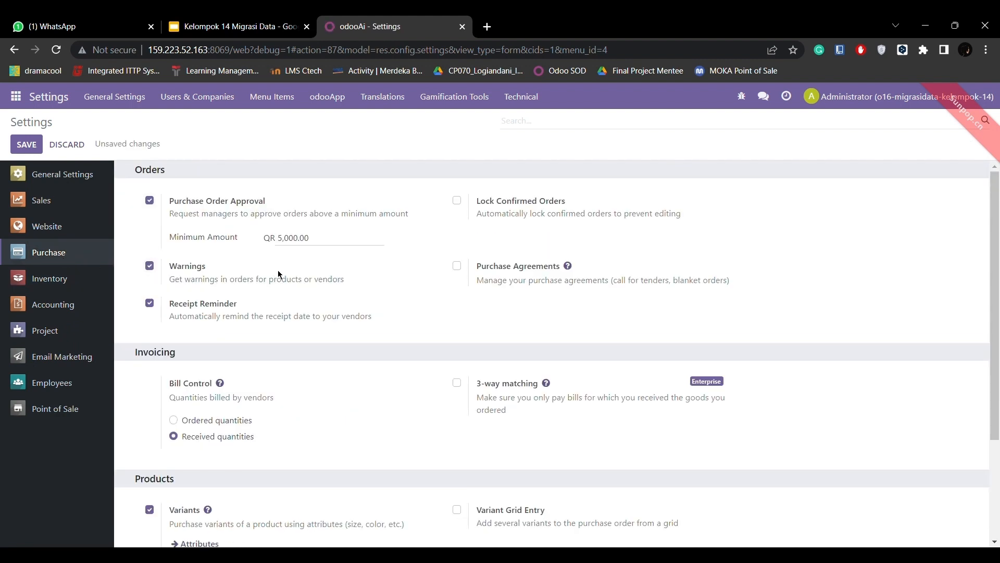
scroll(279, 274, down, 3)
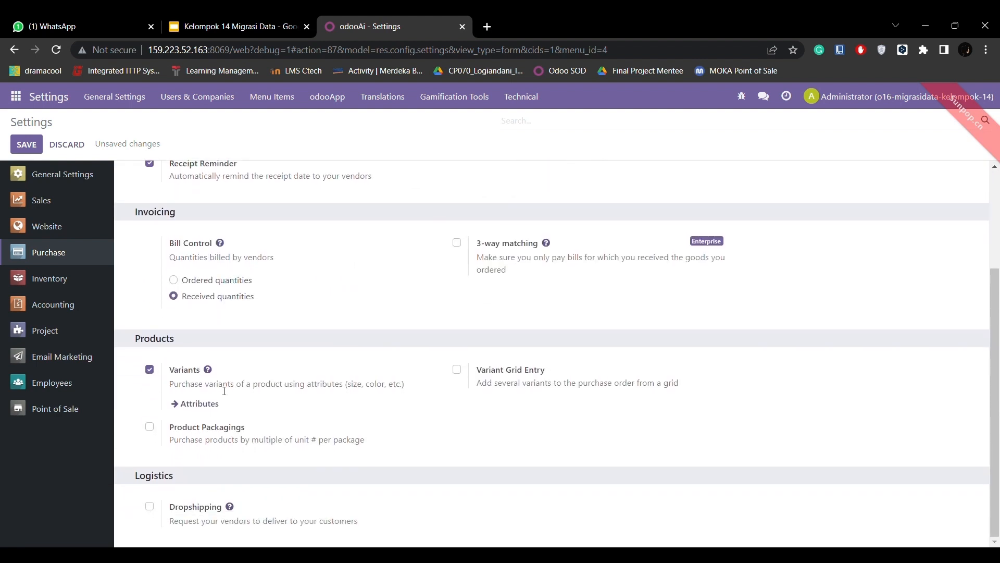
click(27, 145)
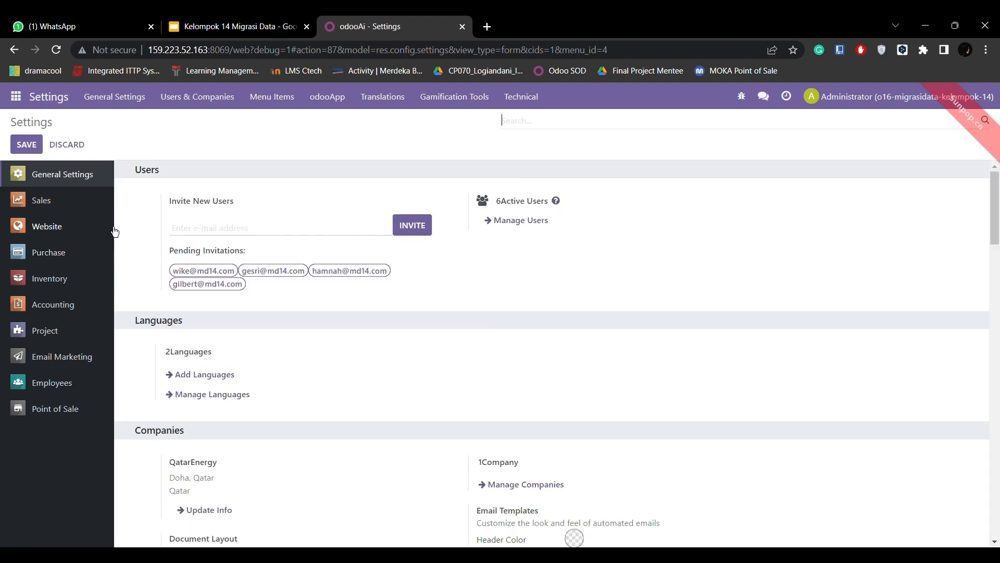
Enable Cash Rounding and the Vantiv (US & Canada) and Six payment terminals in the Point of Sale settings.
click(52, 408)
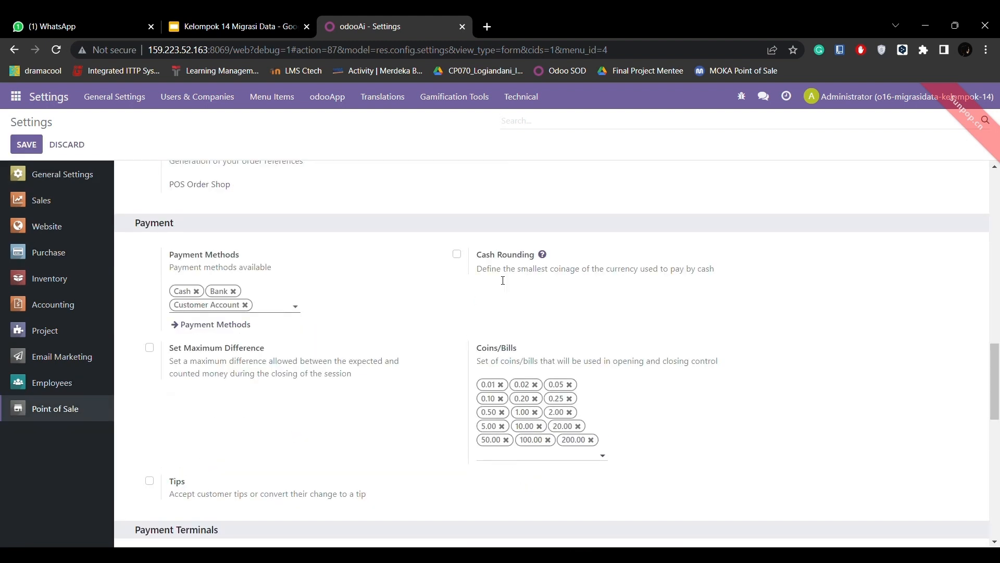
click(457, 254)
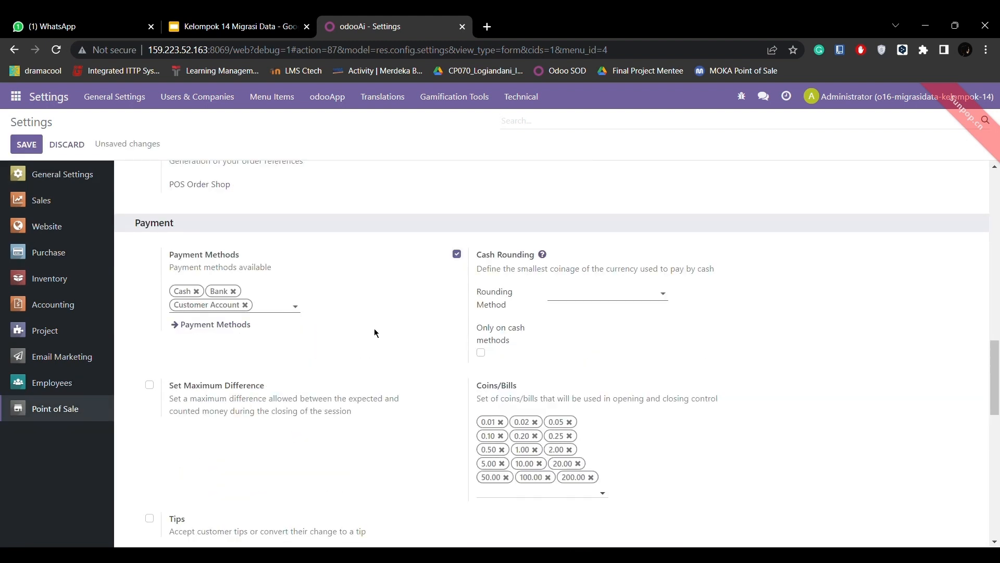
scroll(374, 330, down, 5)
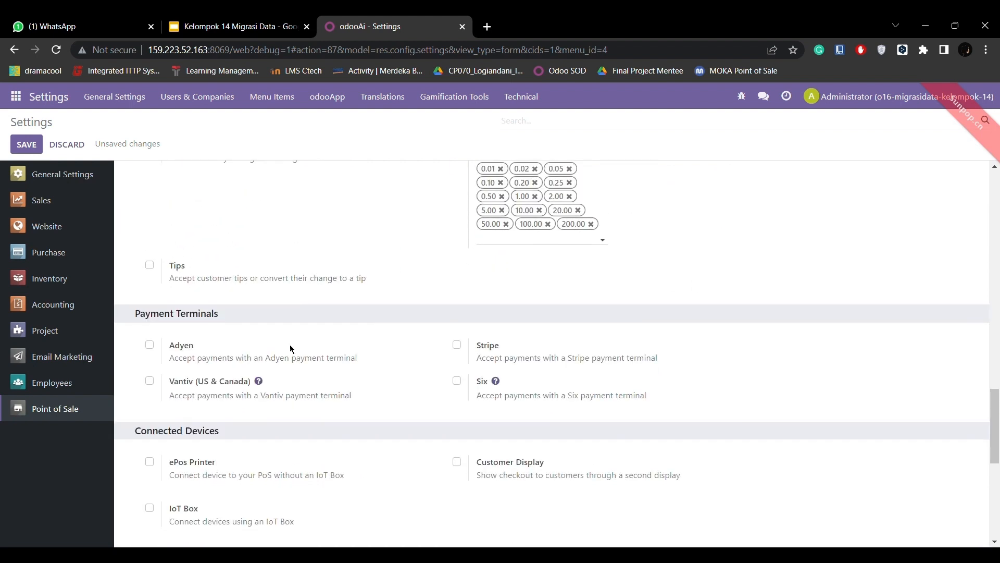
click(457, 381)
click(150, 381)
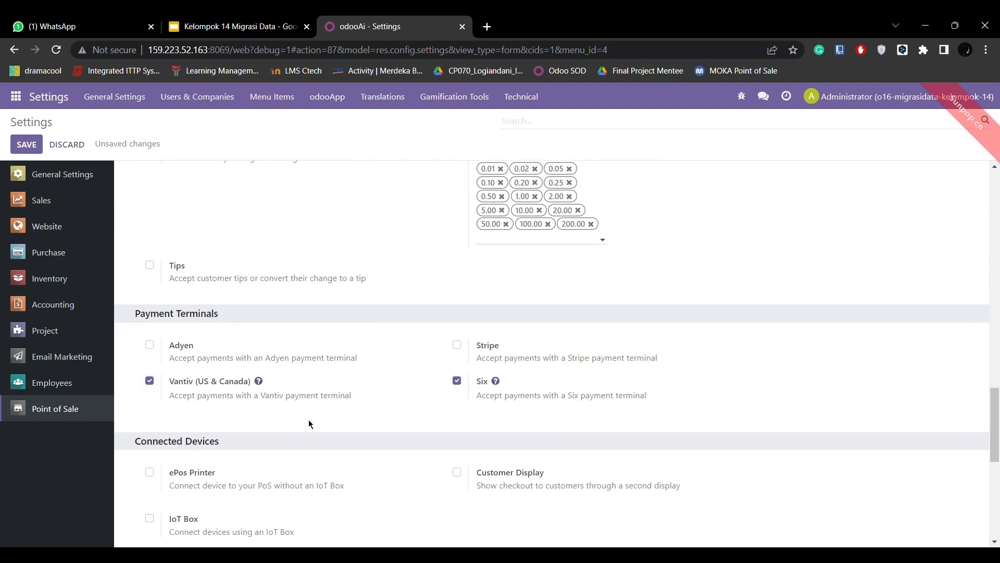
Set the Point of Sale inventory management to update quantities in real time and save the settings.
scroll(309, 423, down, 6)
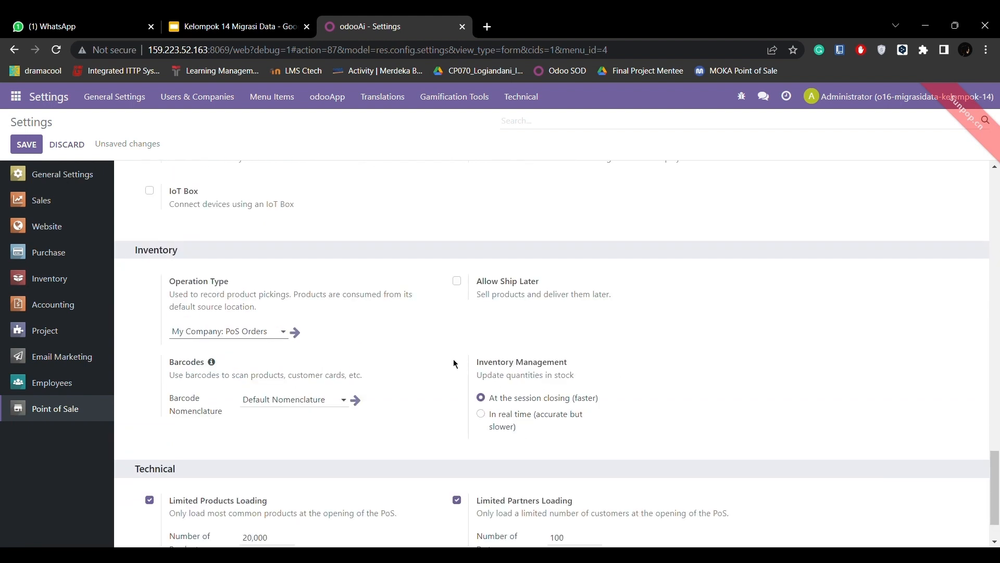
click(481, 414)
scroll(505, 439, down, 1)
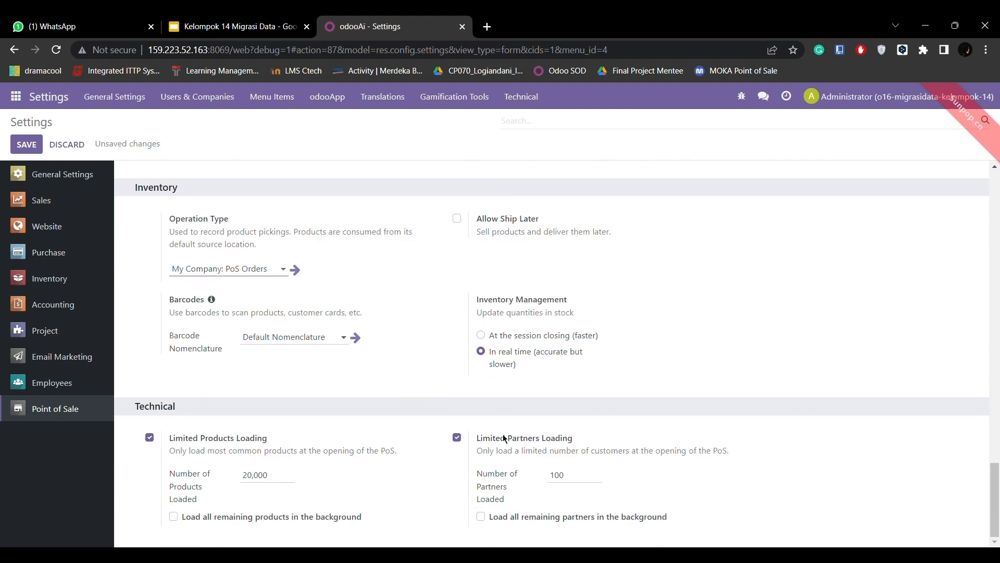
click(26, 144)
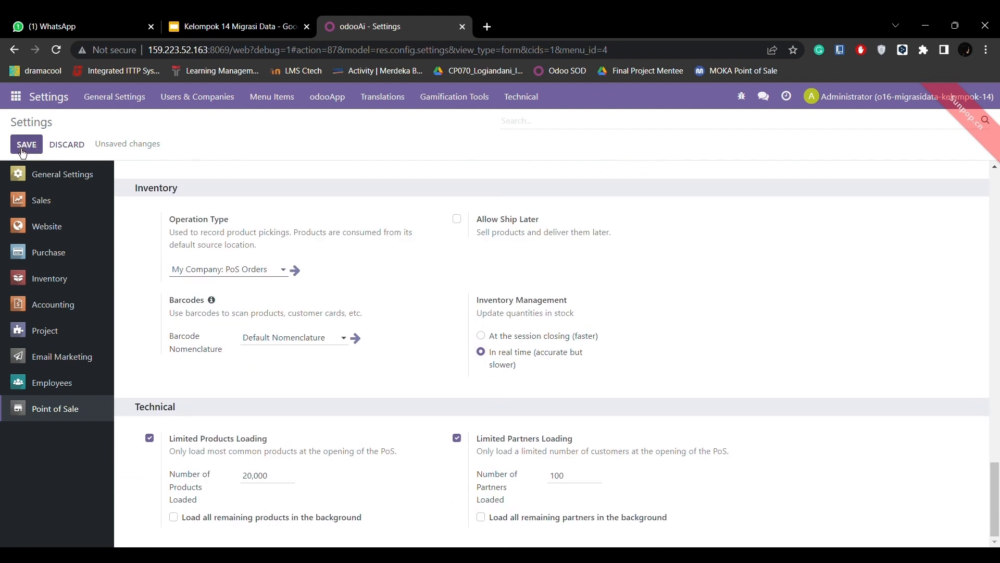
Enable Margins in the Pricing section of the Sales settings.
click(37, 200)
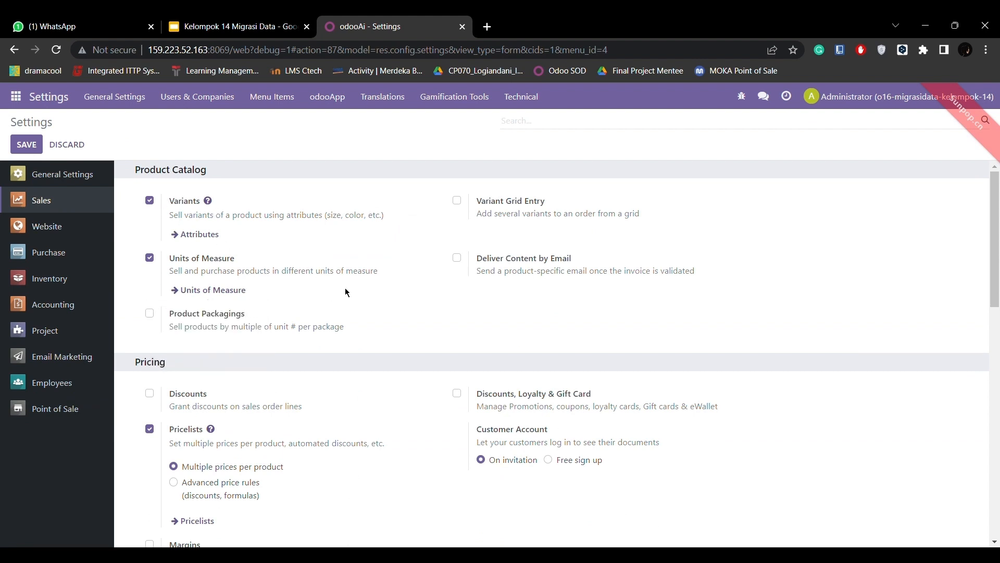
scroll(346, 287, down, 1)
scroll(348, 292, down, 3)
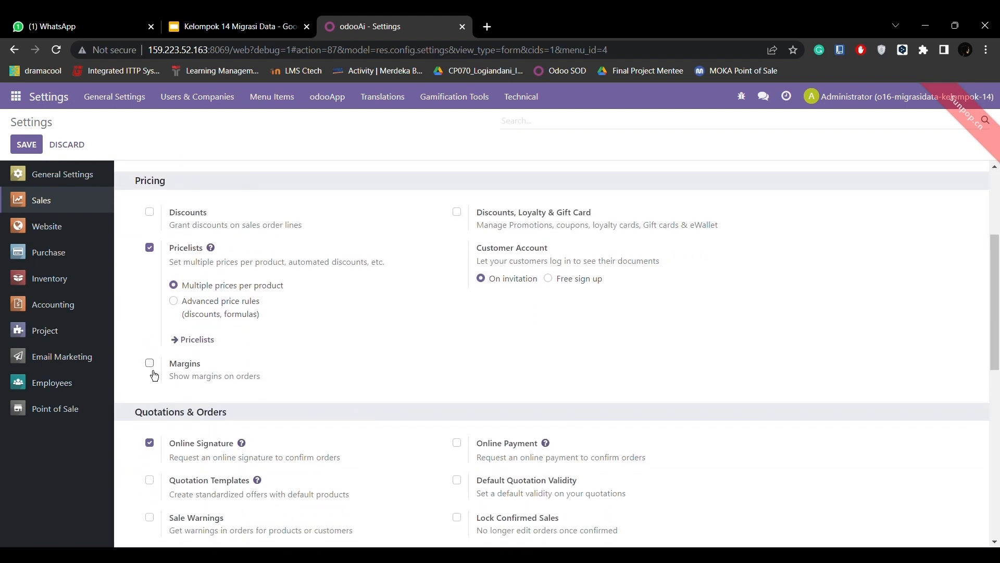
click(150, 363)
scroll(245, 327, down, 5)
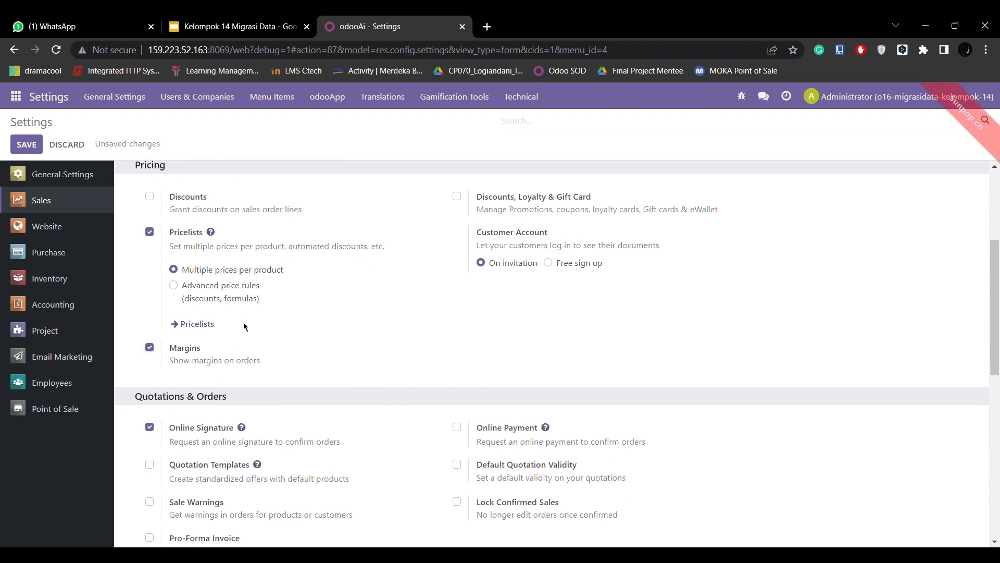
Enable Online Payment and Quotation Templates under Quotations & Orders in the Sales settings.
scroll(244, 326, down, 2)
scroll(248, 329, up, 4)
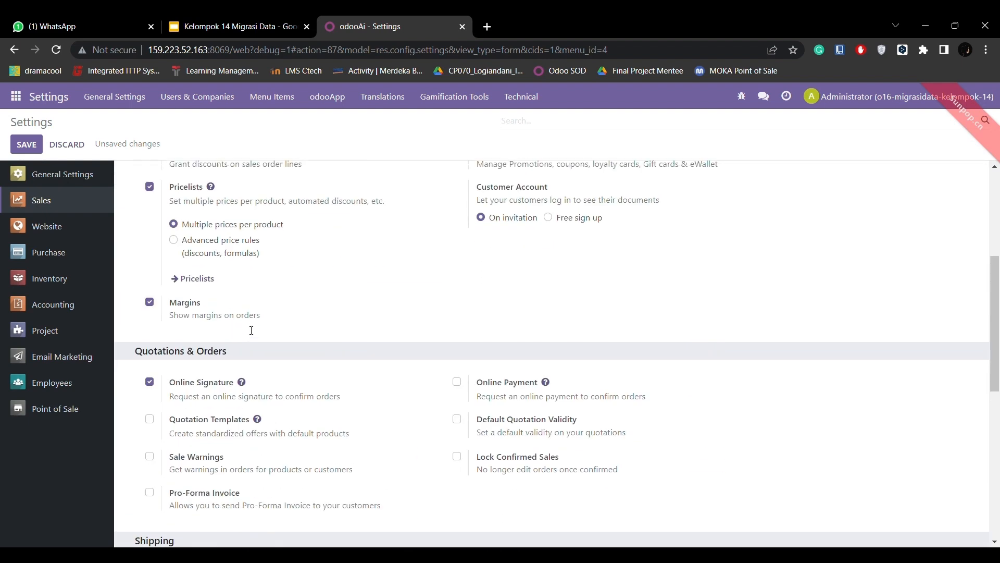
scroll(245, 327, down, 2)
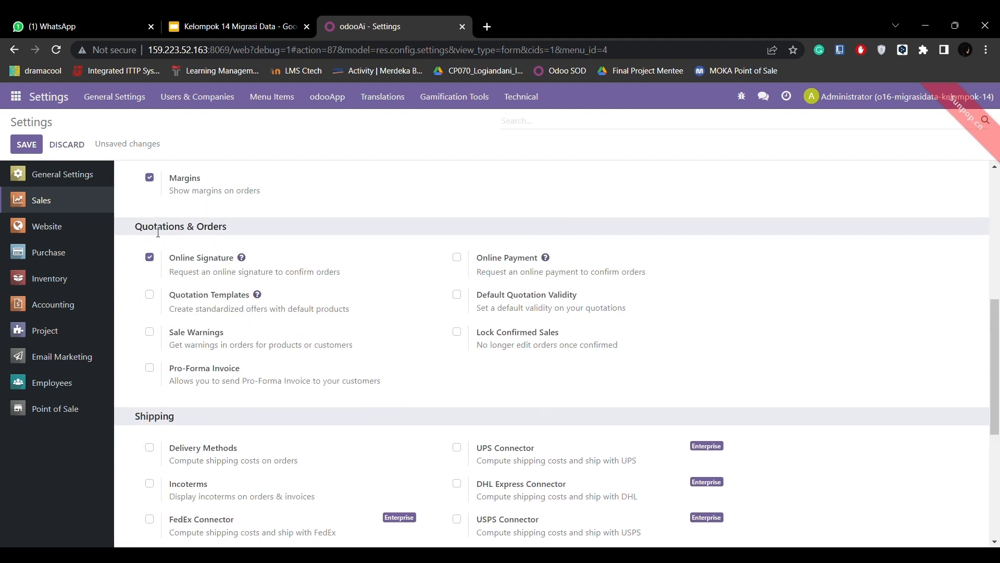
click(457, 257)
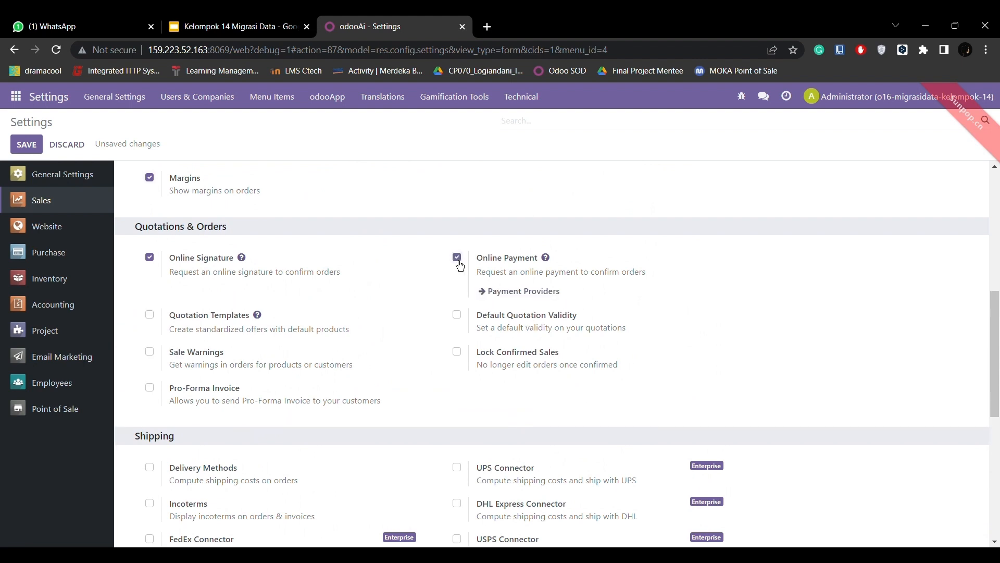
scroll(420, 378, down, 1)
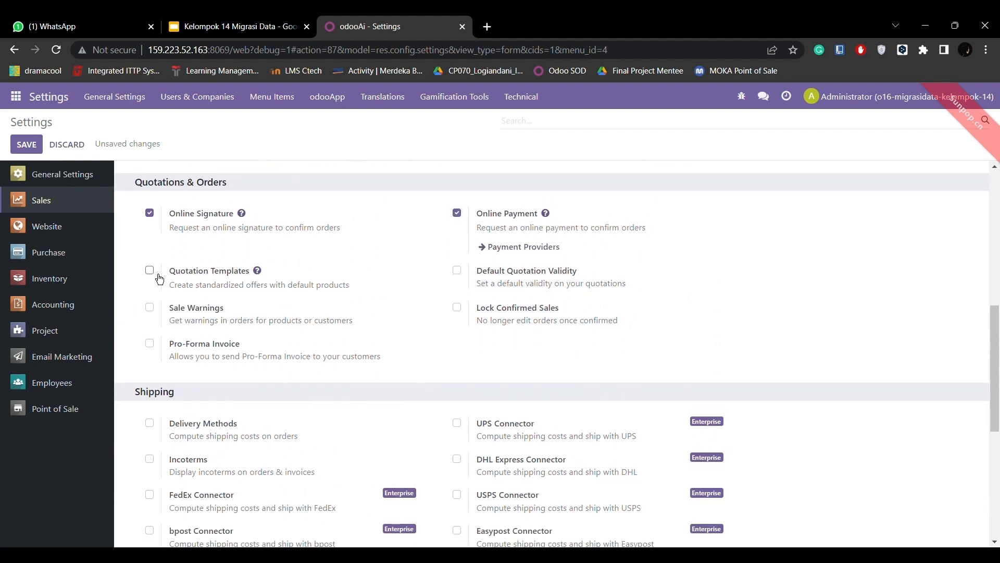
click(150, 270)
Enable Delivery Methods for shipping and set the Invoicing Policy to invoice what is delivered.
scroll(421, 390, down, 4)
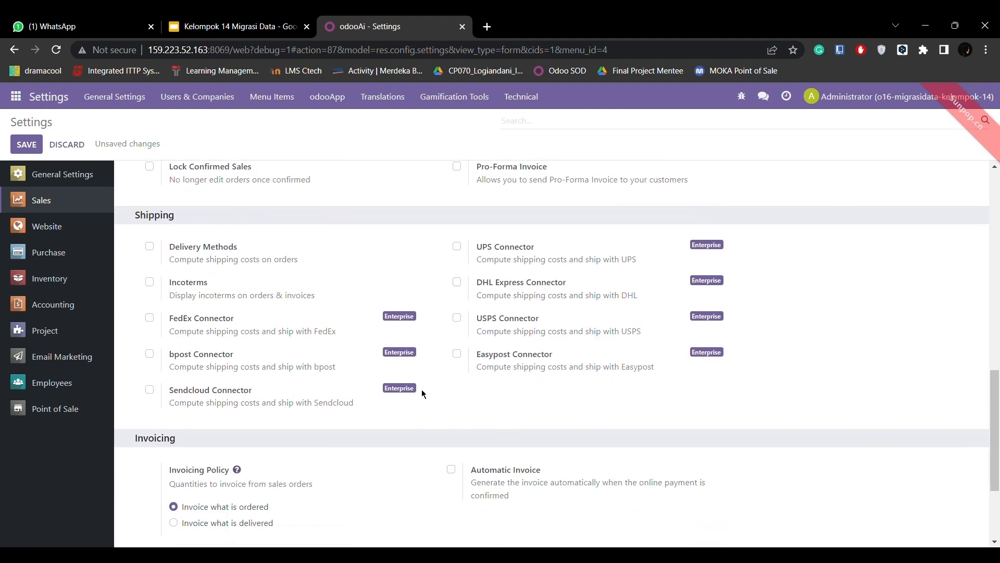
click(149, 246)
scroll(157, 224, down, 1)
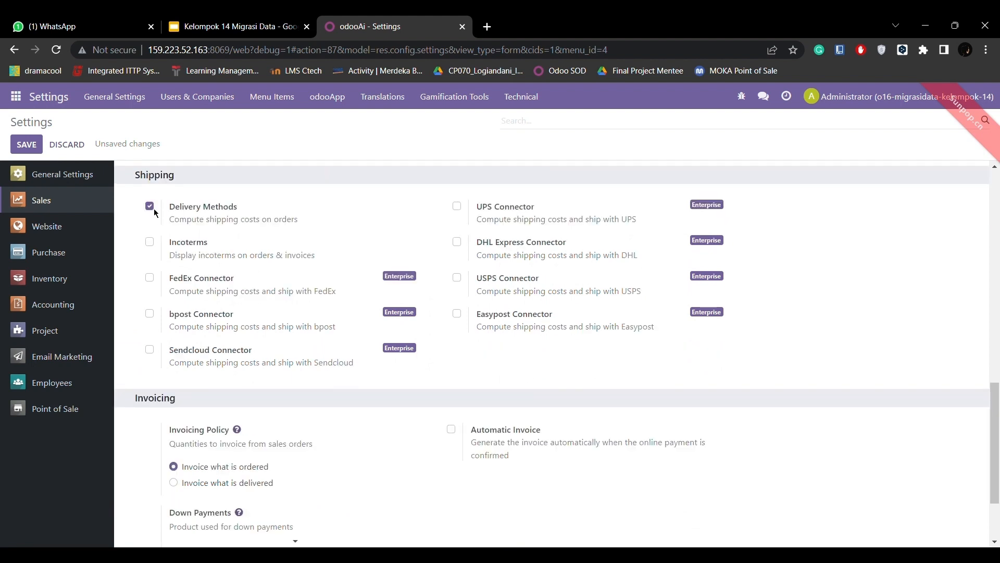
scroll(211, 263, down, 2)
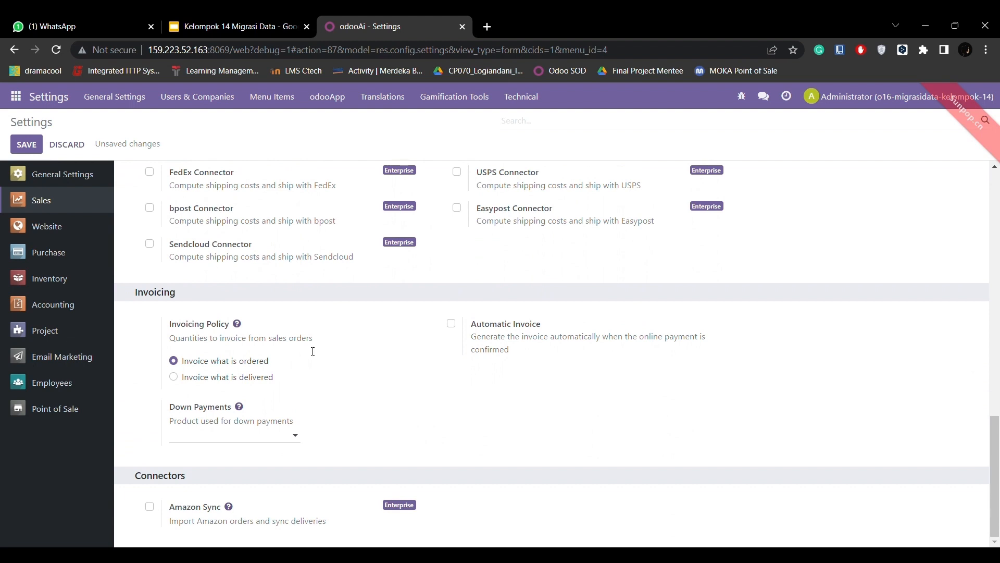
click(174, 378)
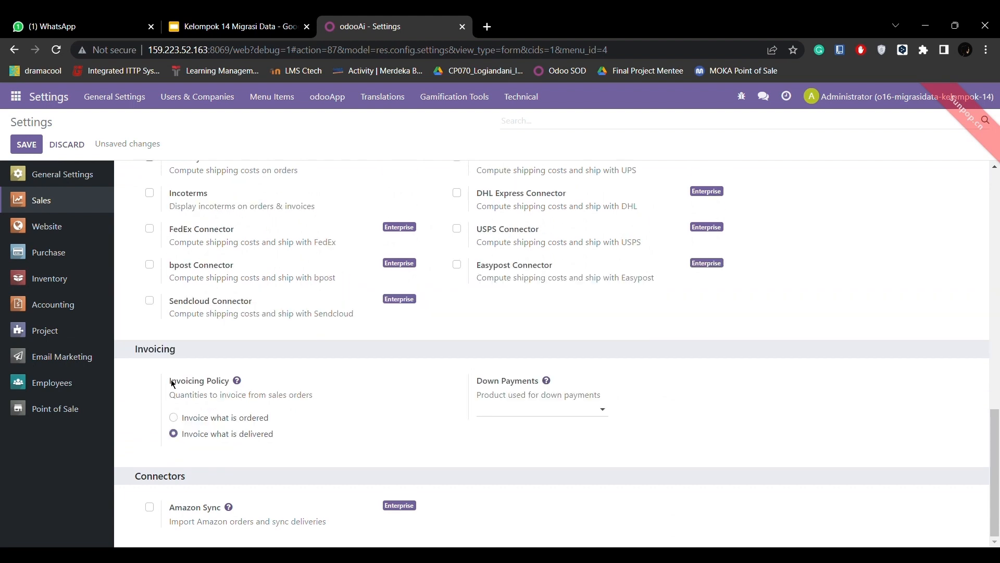
scroll(316, 360, up, 1)
scroll(534, 227, up, 10)
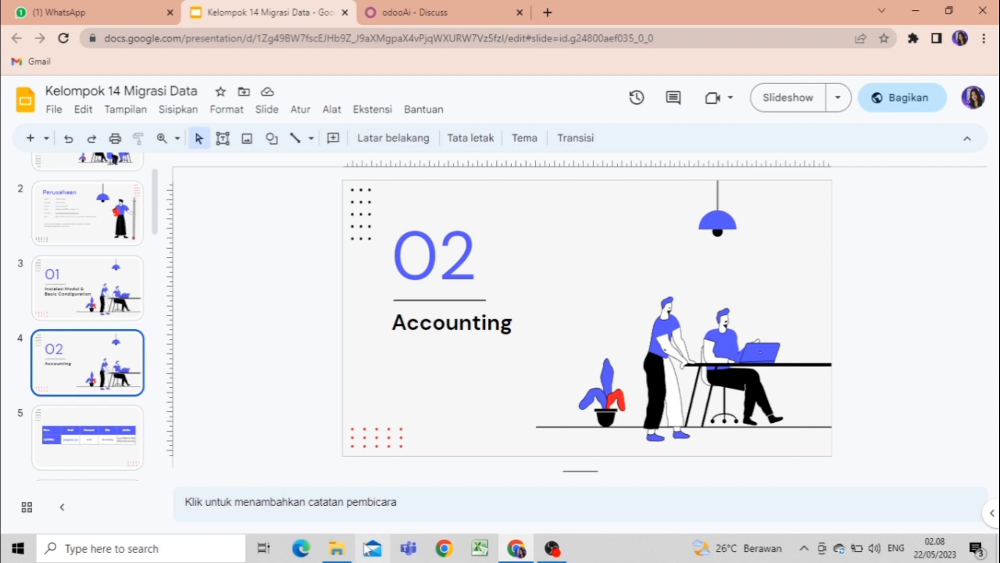
Look over the import files in the Downloads folder and open the Chart of Accounts in Odoo's Accounting app.
click(338, 552)
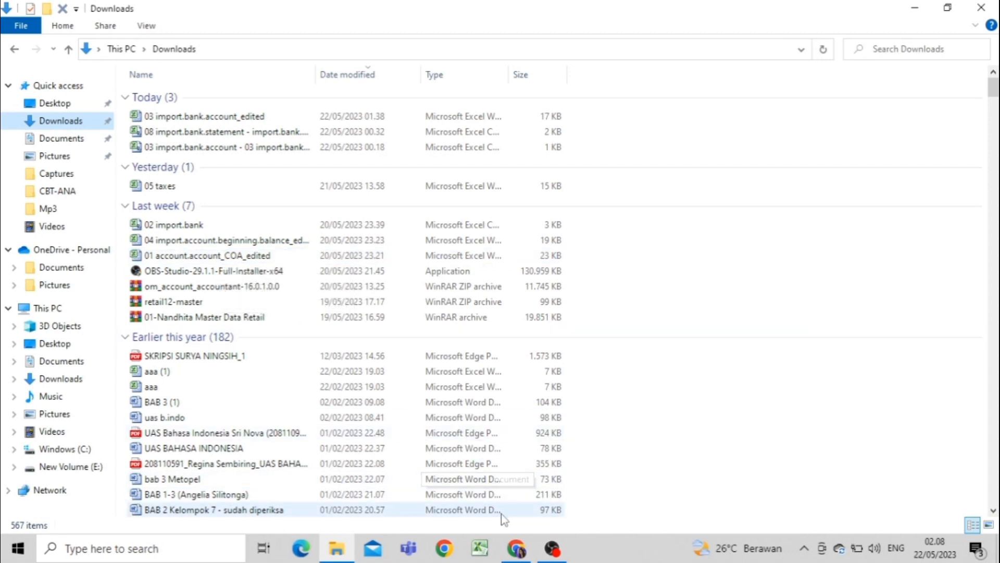
click(517, 550)
click(414, 12)
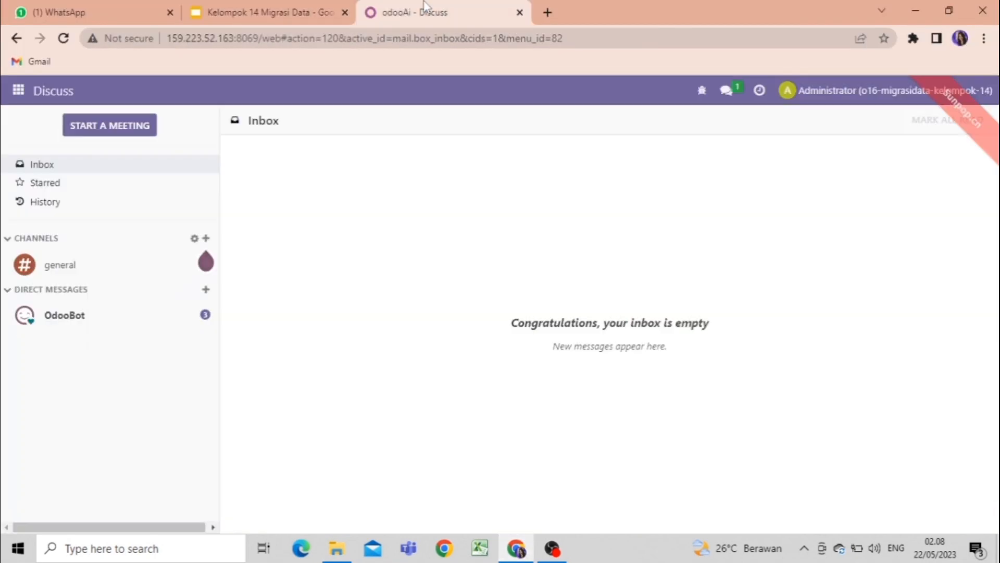
click(19, 93)
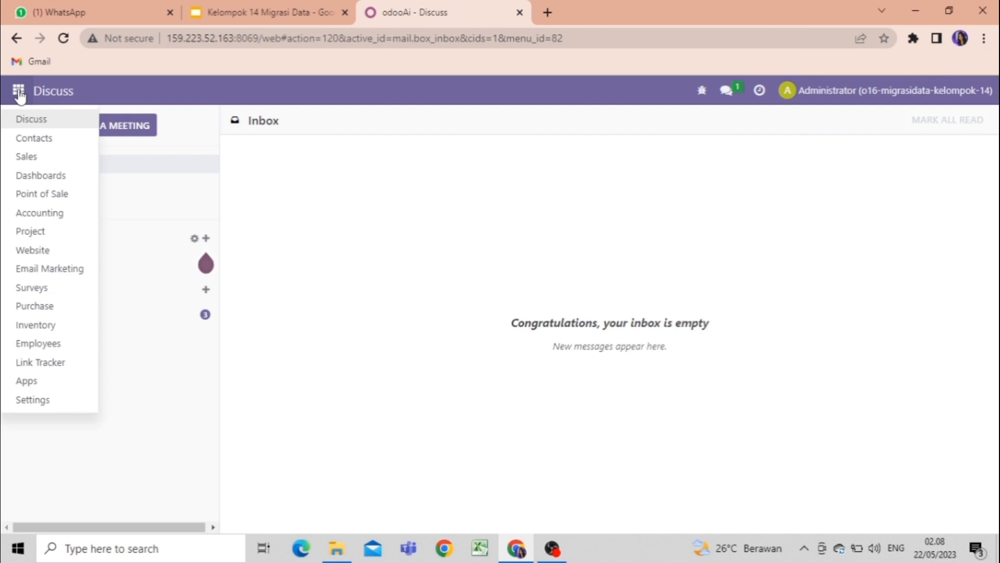
click(48, 212)
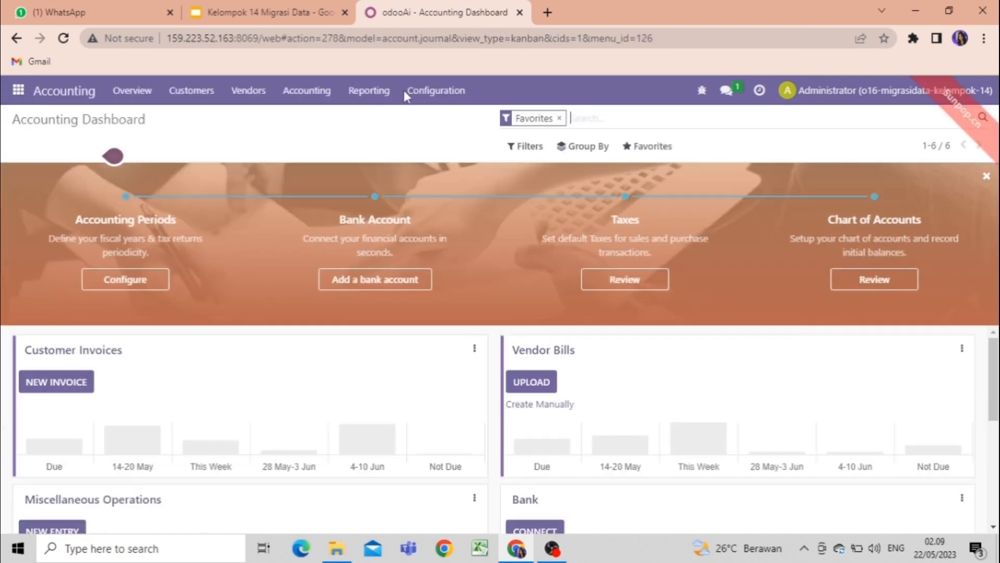
click(421, 91)
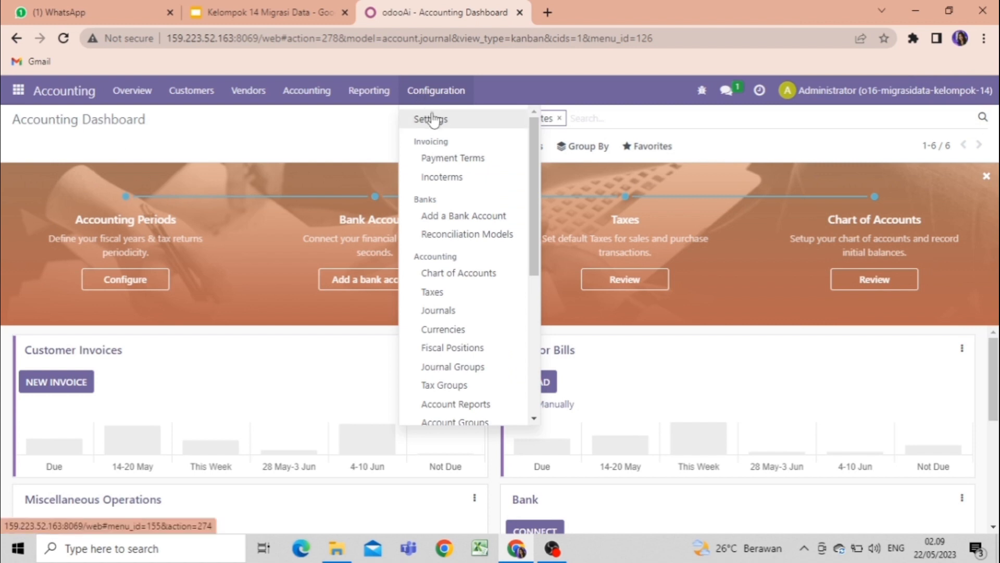
click(459, 275)
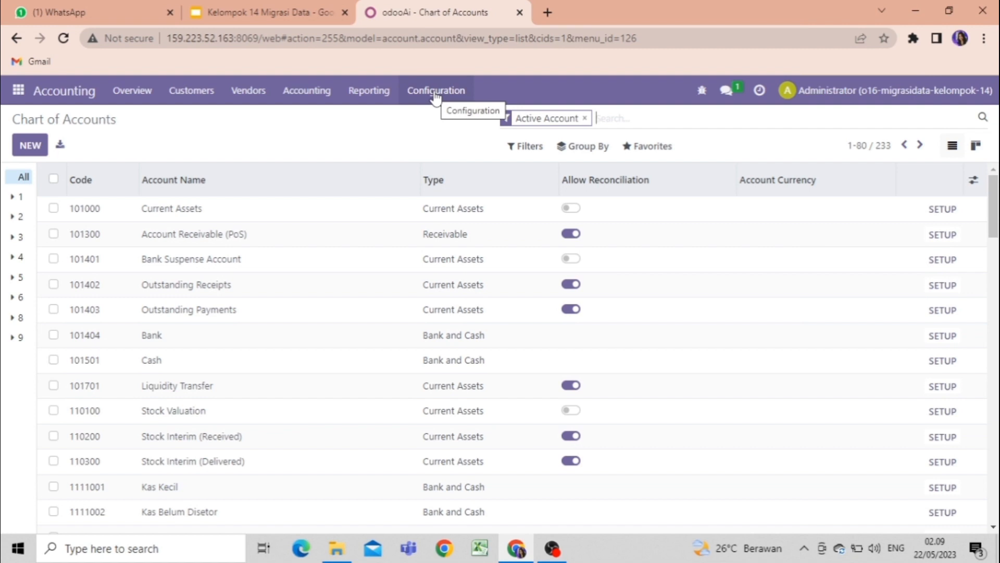
Load the file 01 account.account_COA_edited from Downloads into a record import for the Chart of Accounts.
click(637, 151)
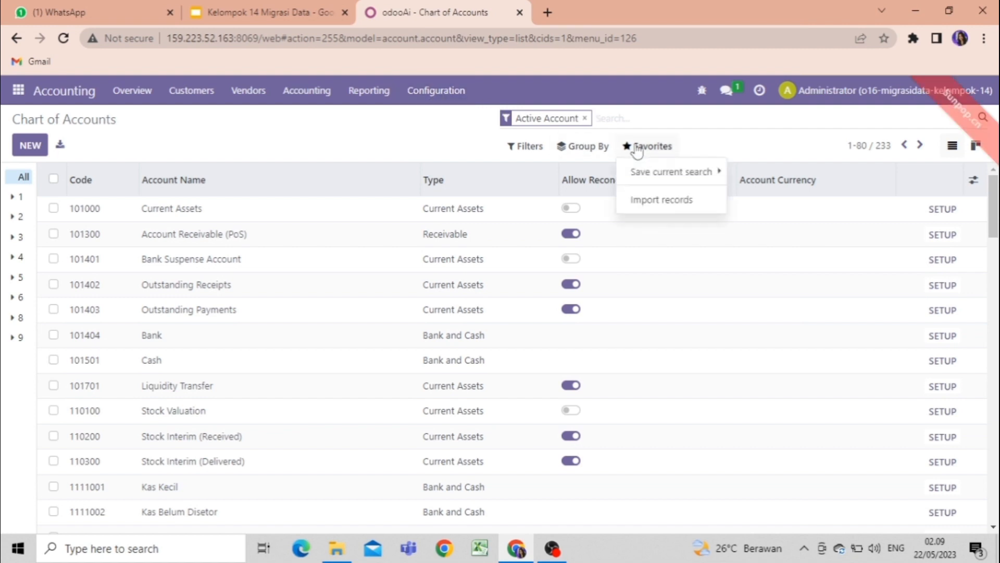
click(661, 202)
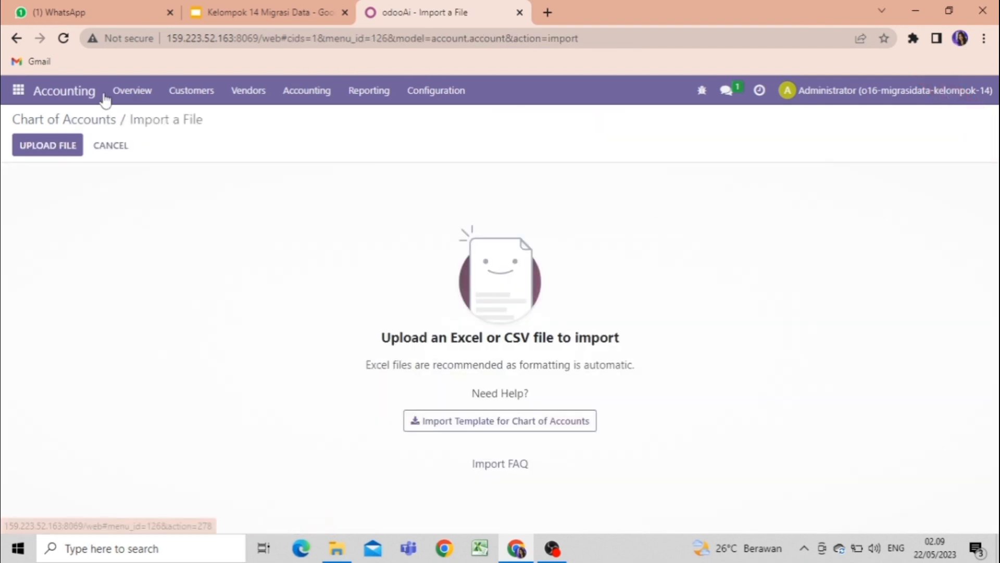
click(50, 145)
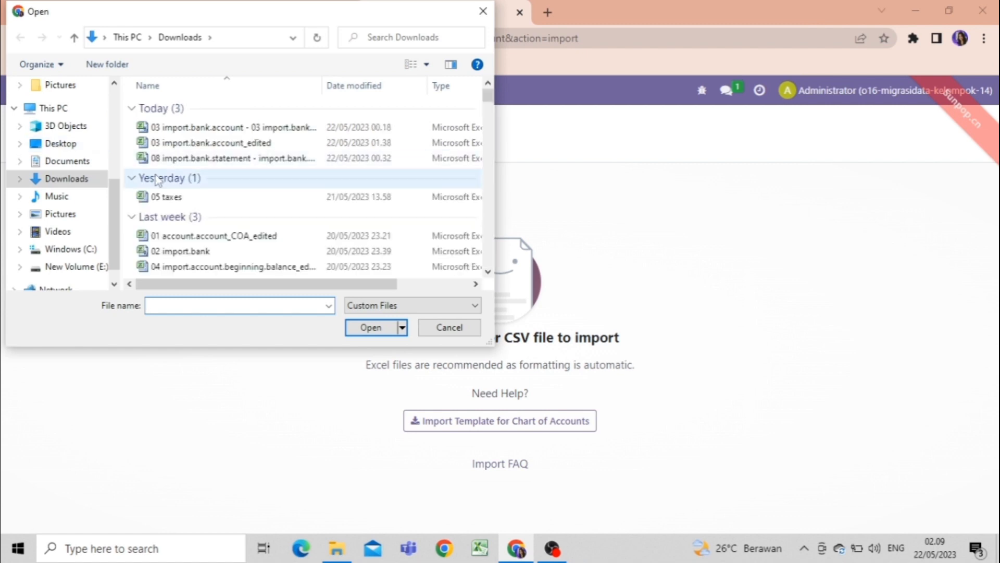
click(206, 235)
click(370, 327)
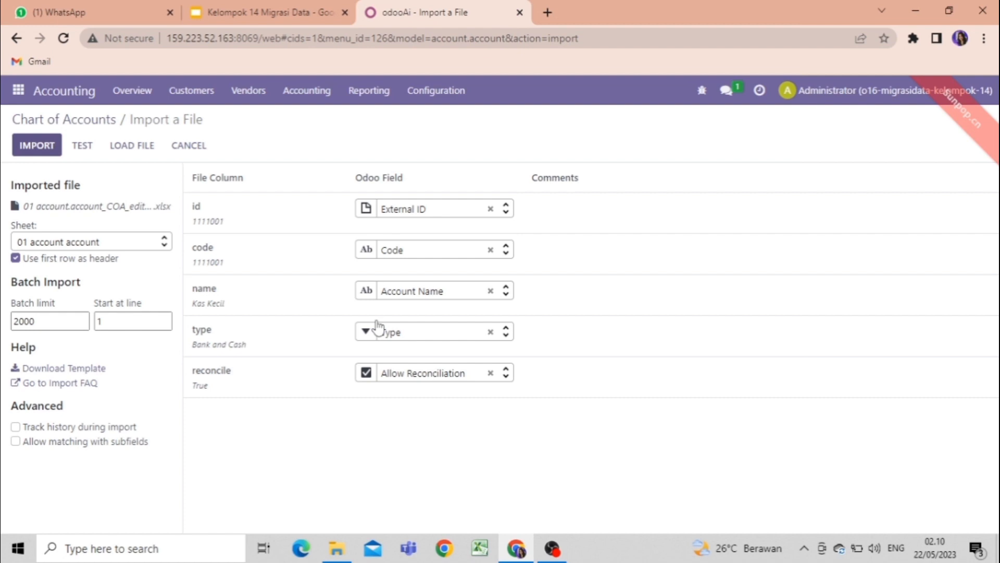
Test the loaded chart of accounts file, import its records and look over the account list.
click(82, 144)
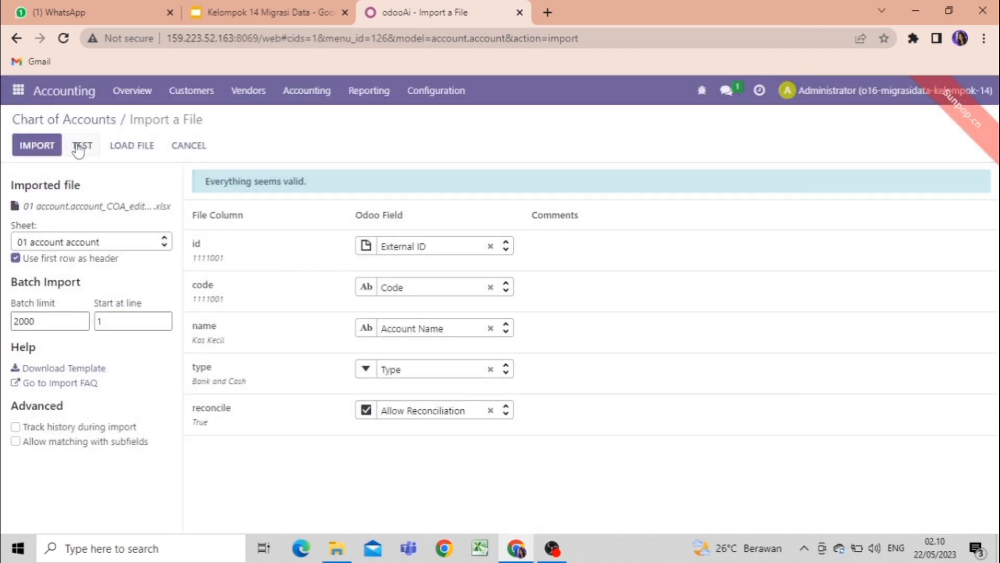
click(42, 155)
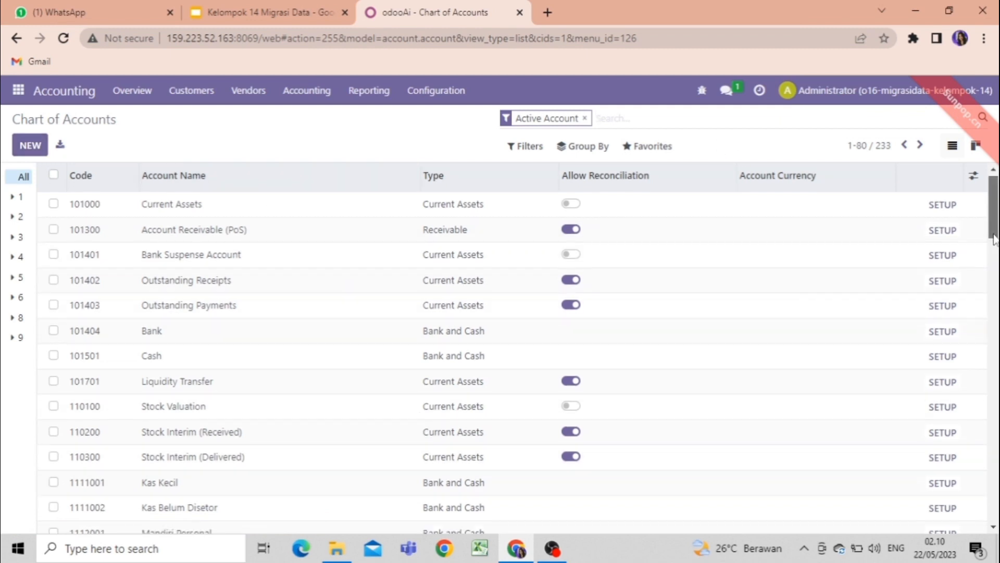
scroll(513, 349, down, 10)
scroll(990, 219, up, 10)
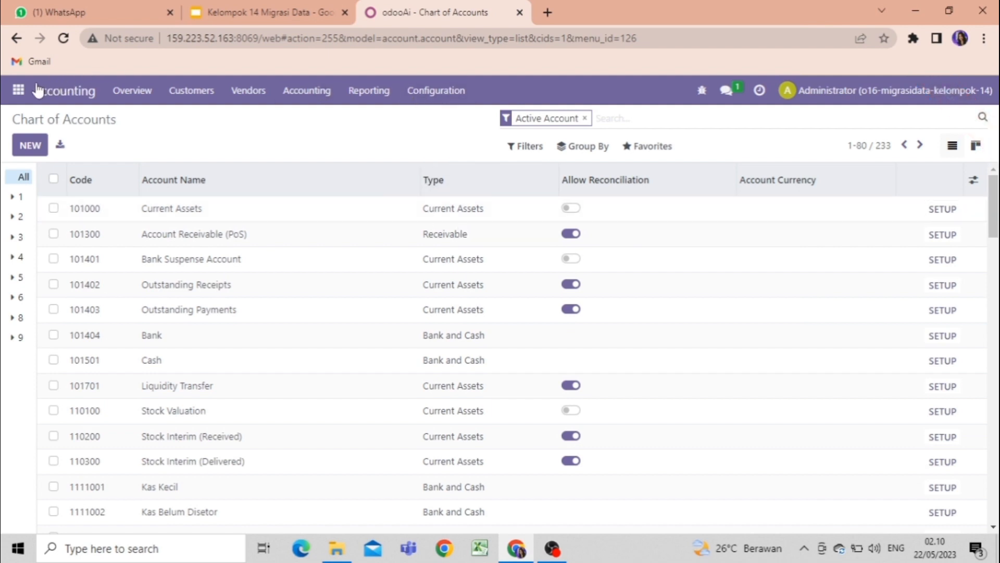
Open the Banks list in the configuration of the Contacts app.
click(18, 90)
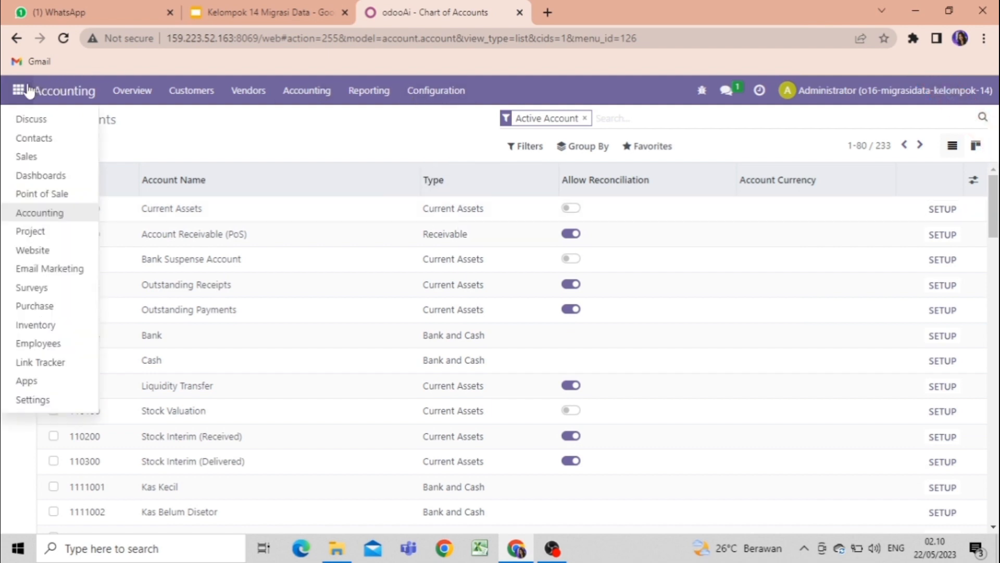
click(41, 137)
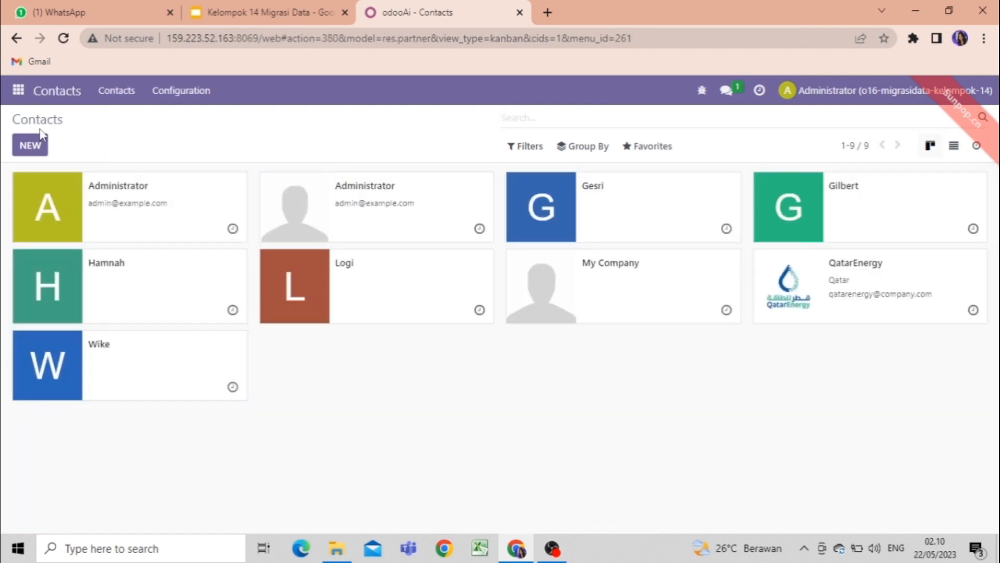
click(177, 91)
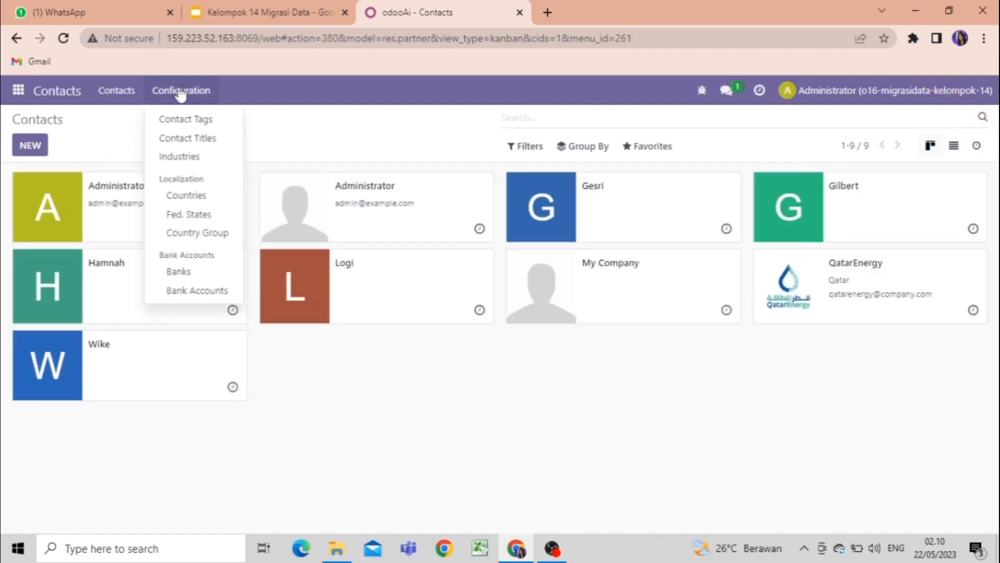
click(205, 280)
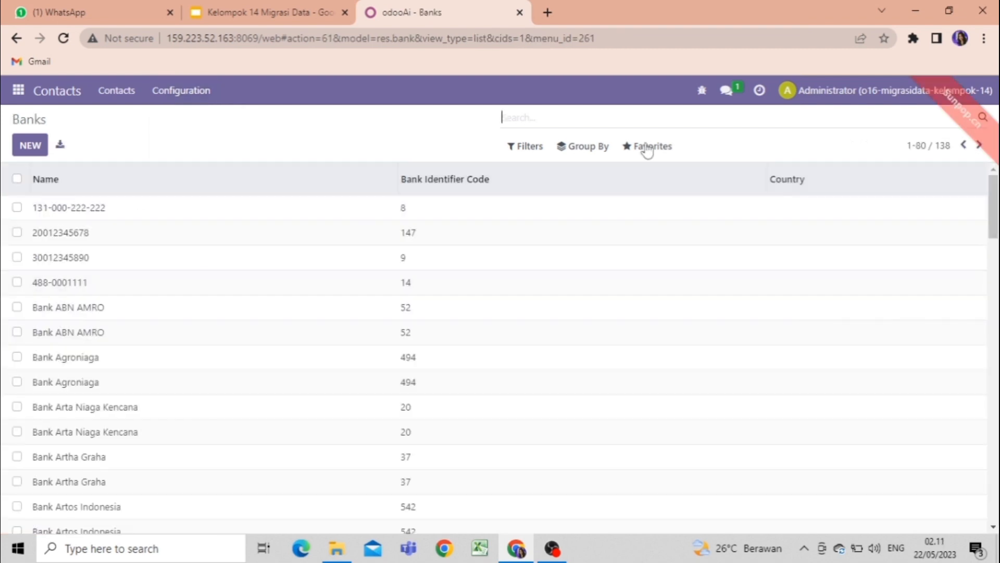
Load the file 02 import.bank from Downloads into a record import for Banks and test it.
click(648, 148)
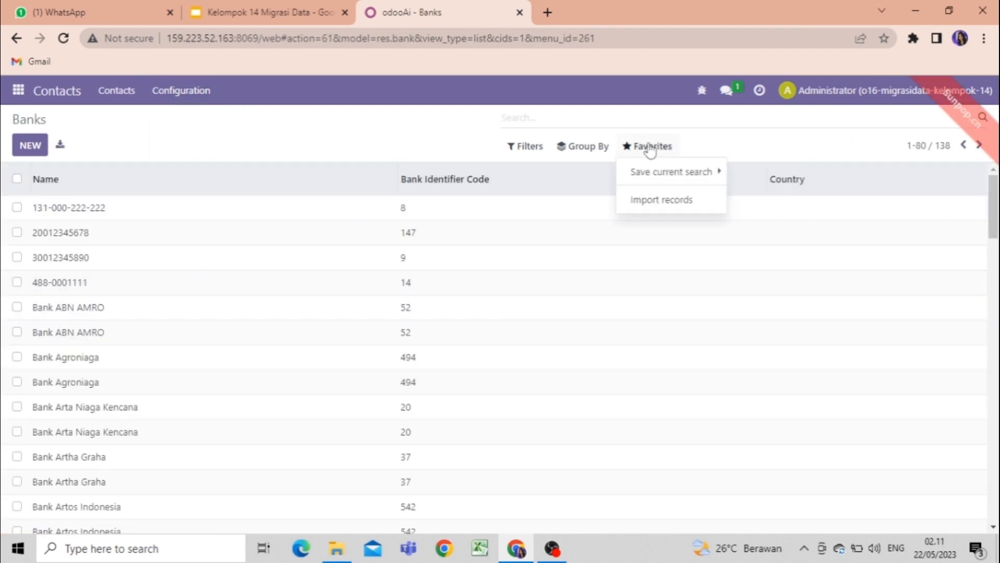
click(648, 201)
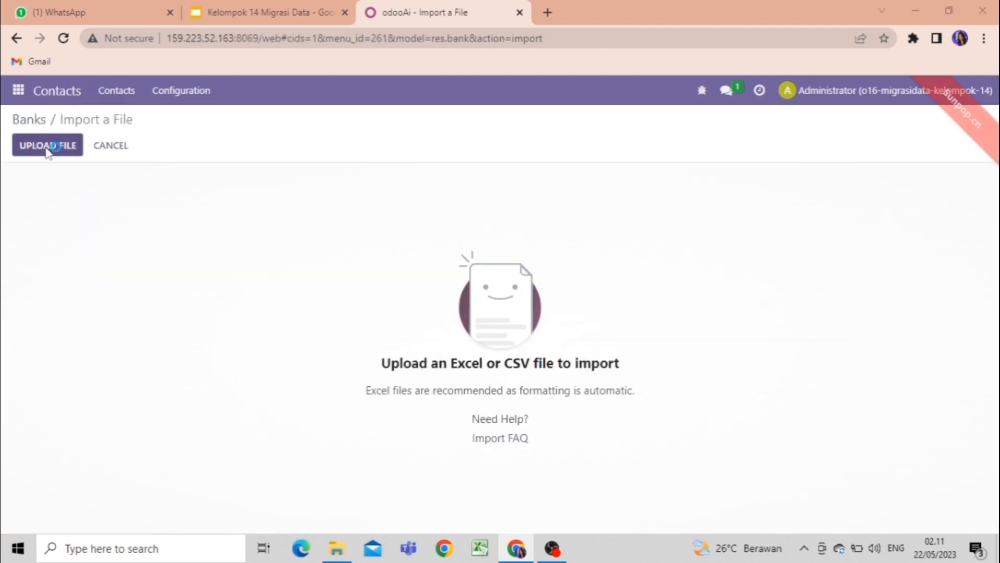
click(47, 147)
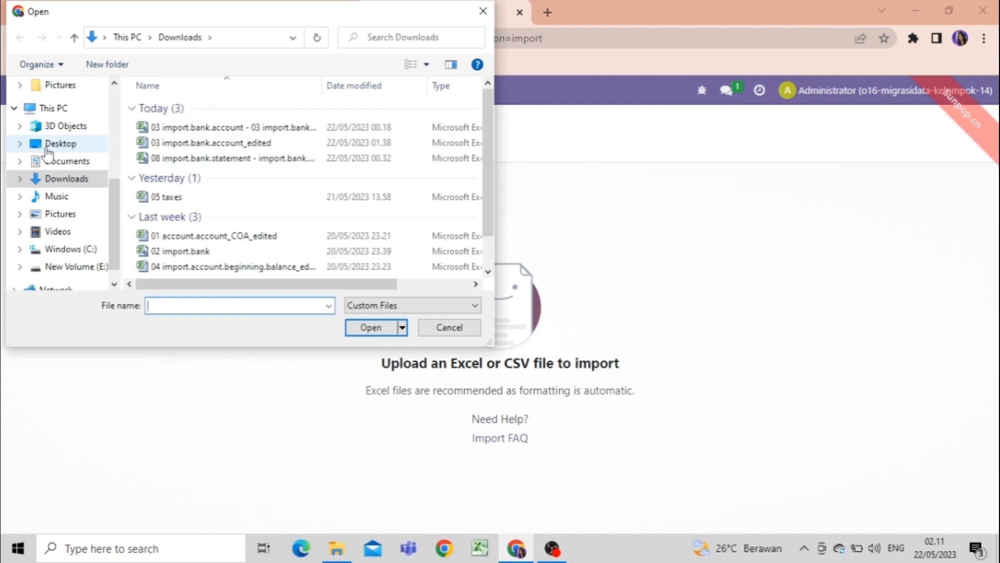
click(191, 252)
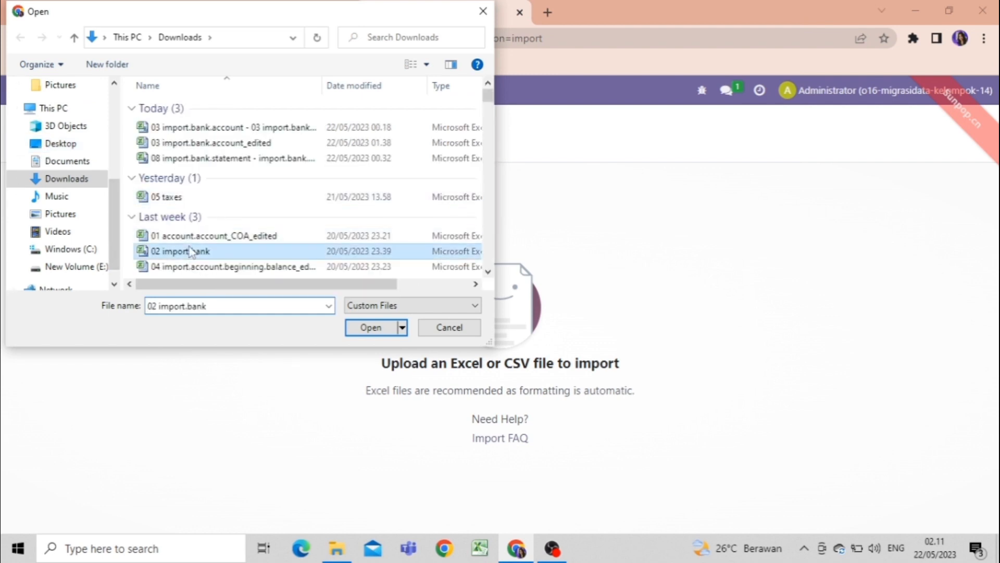
click(366, 330)
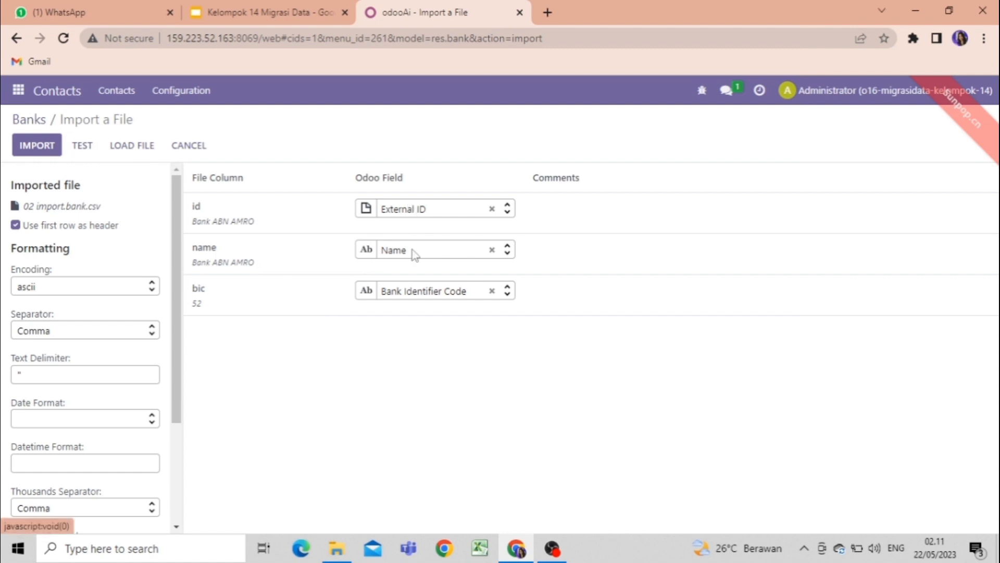
click(83, 147)
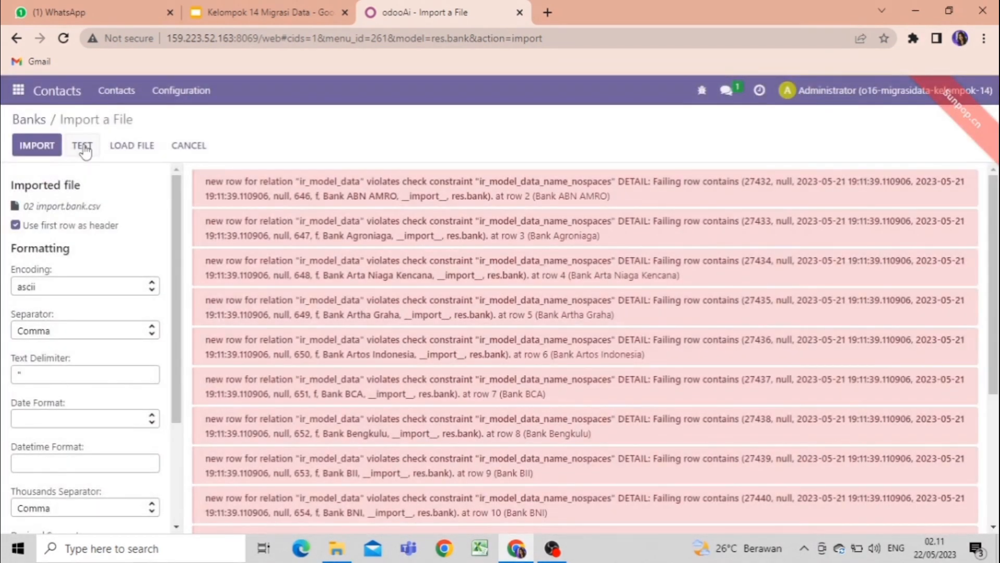
Remove the External ID mapping from the id column of the banks file and test it again.
drag(995, 296, 990, 422)
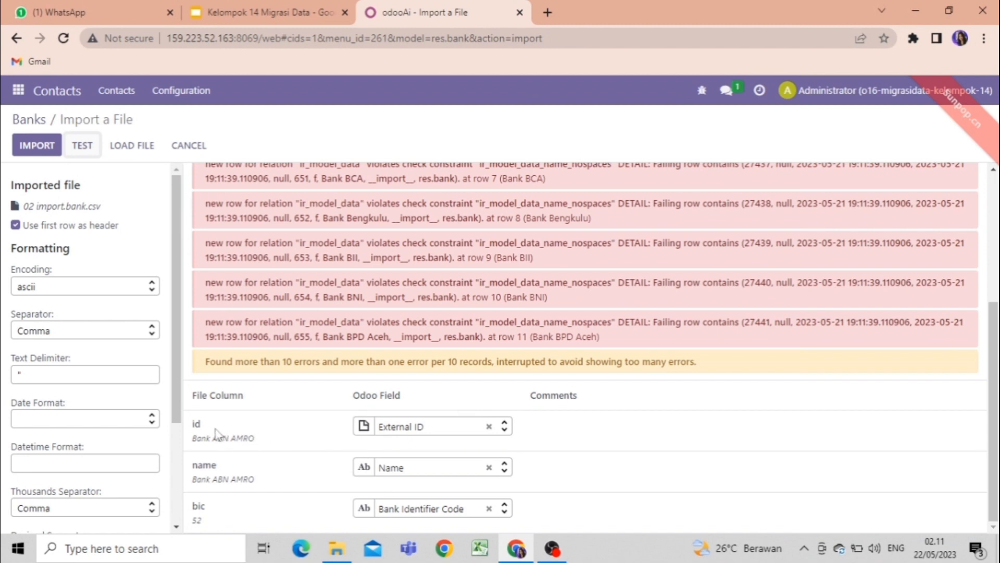
mouse_move(201, 437)
click(489, 428)
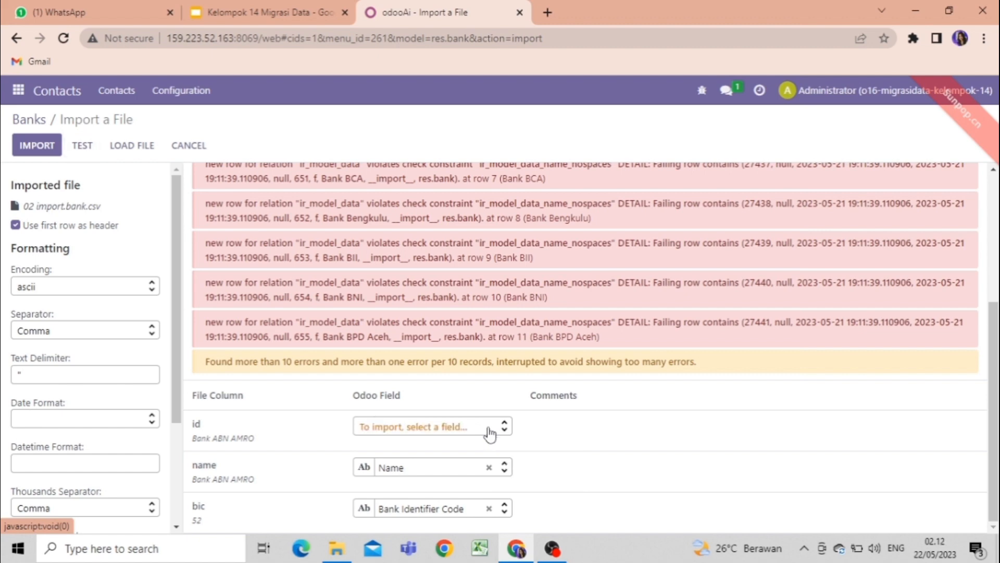
click(83, 146)
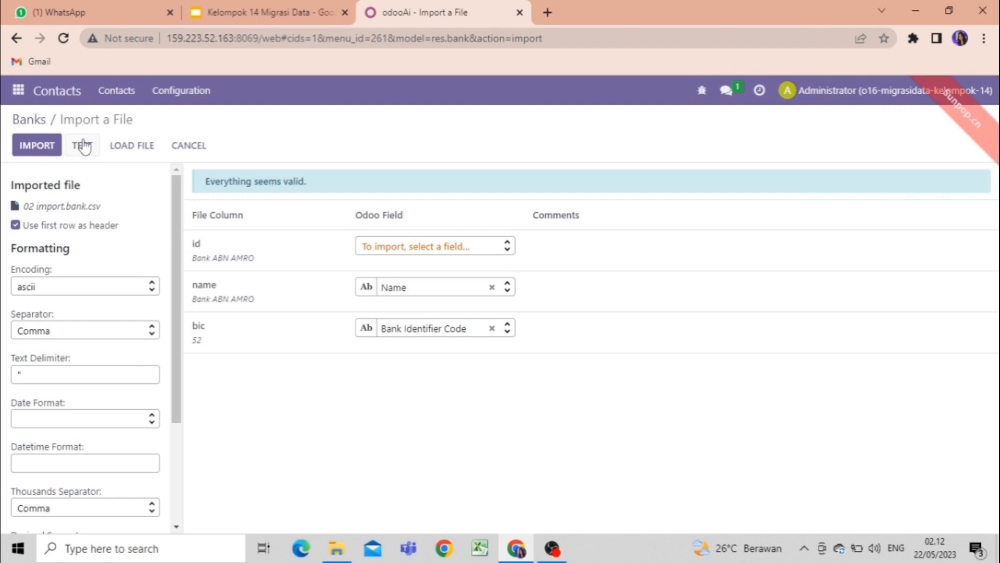
Import the bank records from the loaded file and look over the Banks list.
click(47, 146)
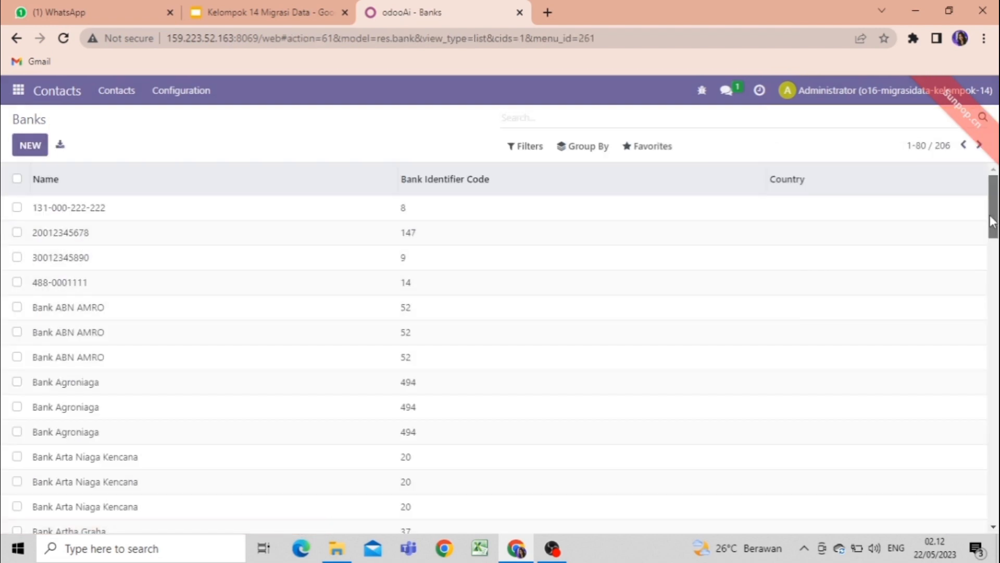
drag(996, 221, 995, 293)
scroll(511, 255, up, 8)
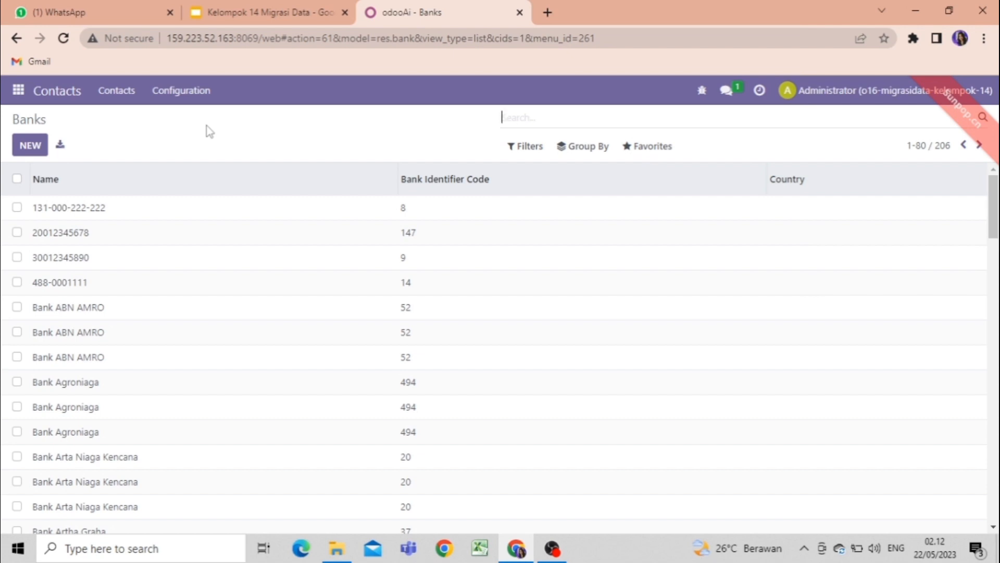
Load the file 03 import.bank.account_edited from Downloads into a record import for Bank Accounts.
click(189, 98)
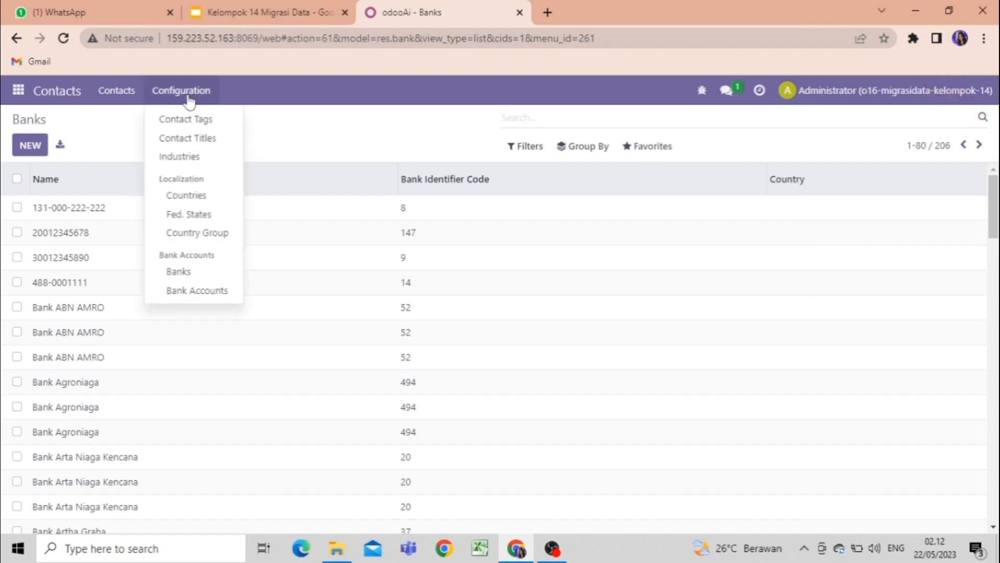
click(206, 292)
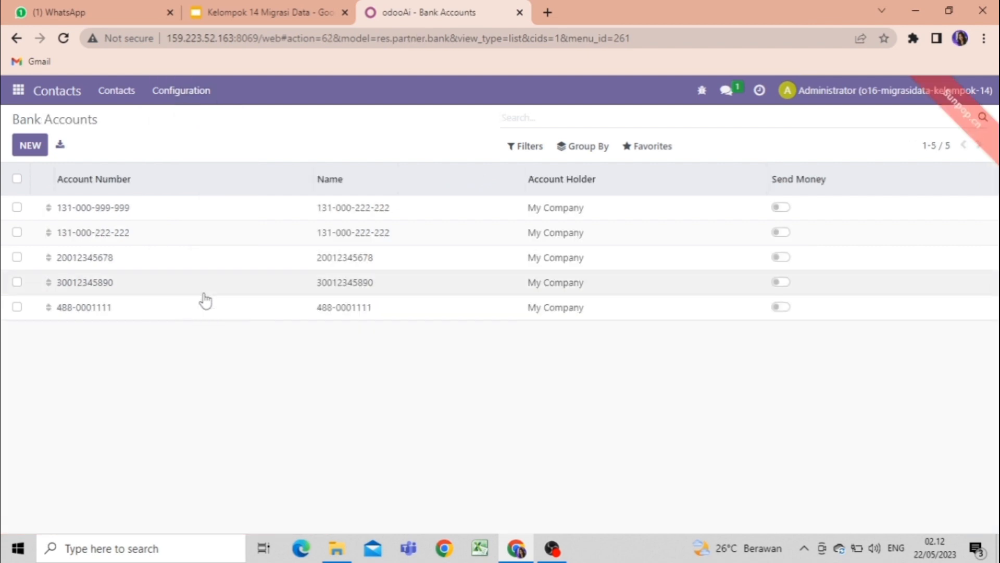
click(654, 148)
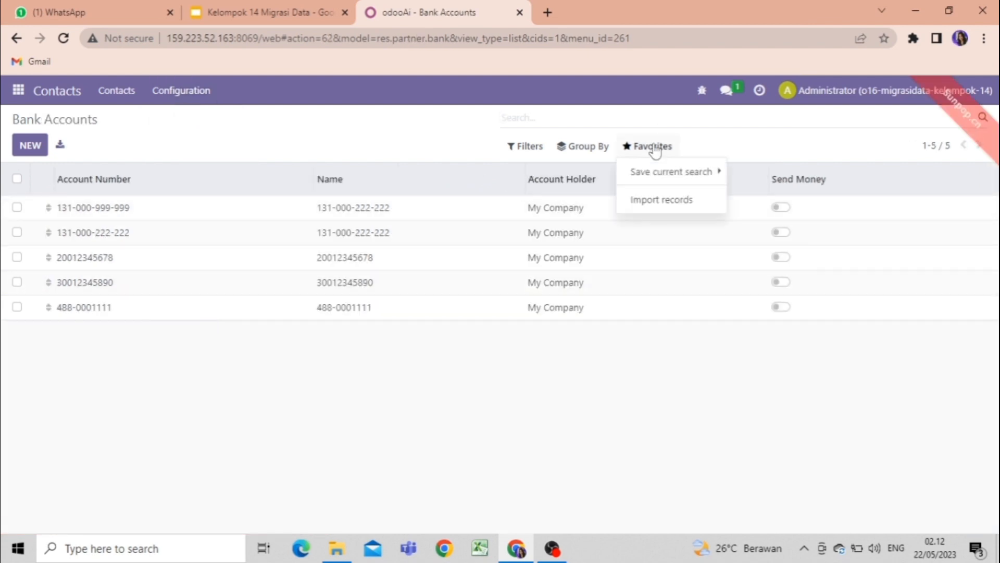
click(661, 200)
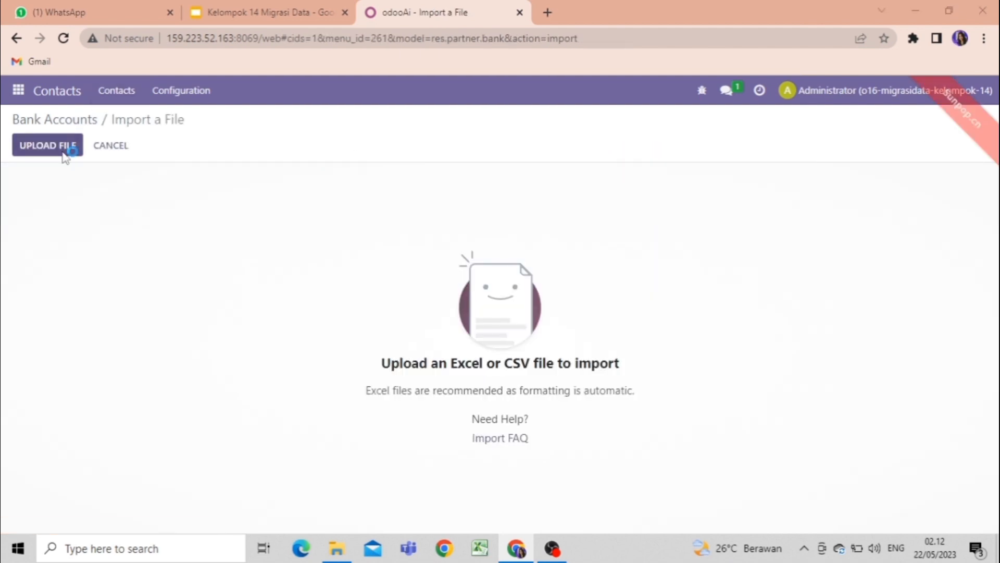
click(48, 145)
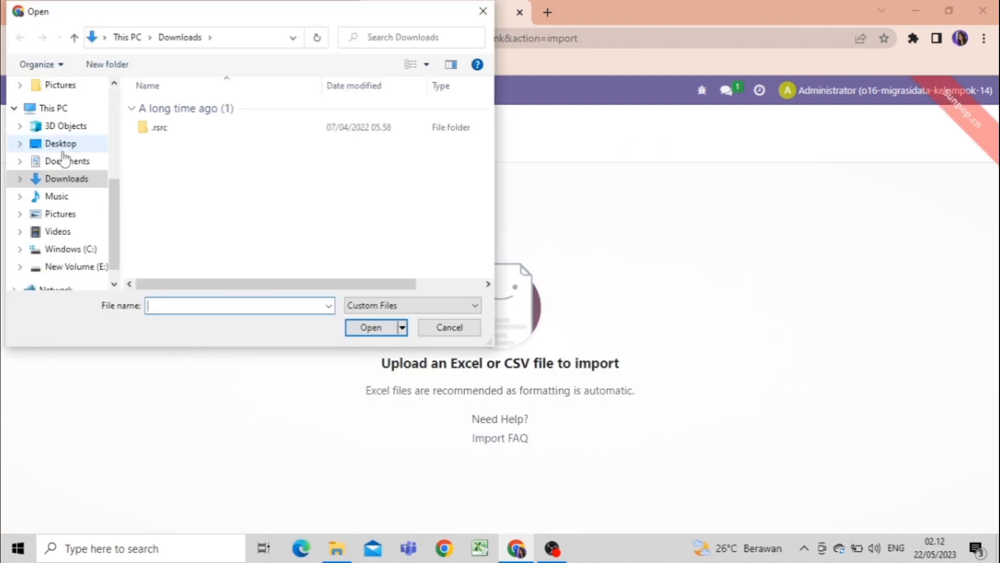
click(231, 144)
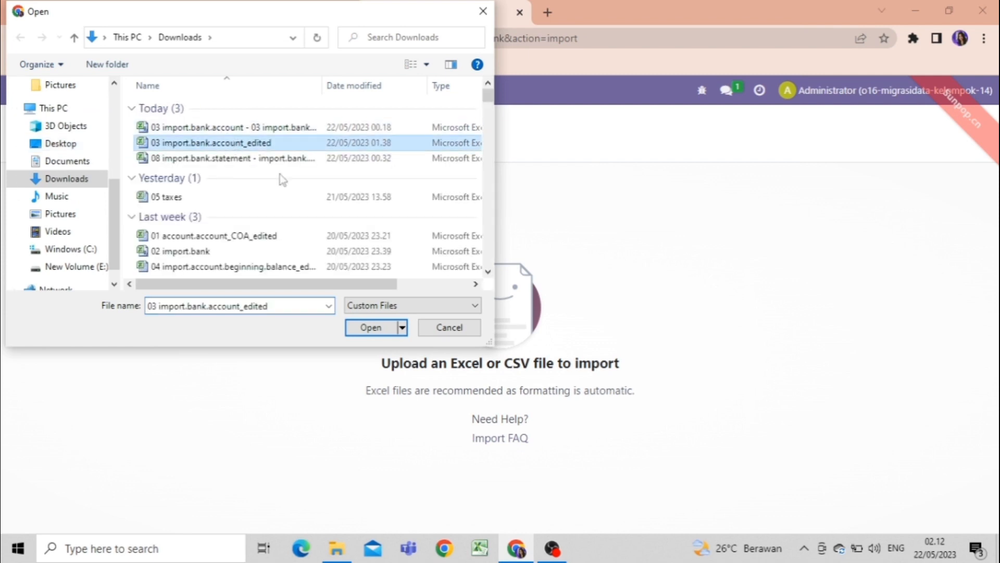
click(369, 327)
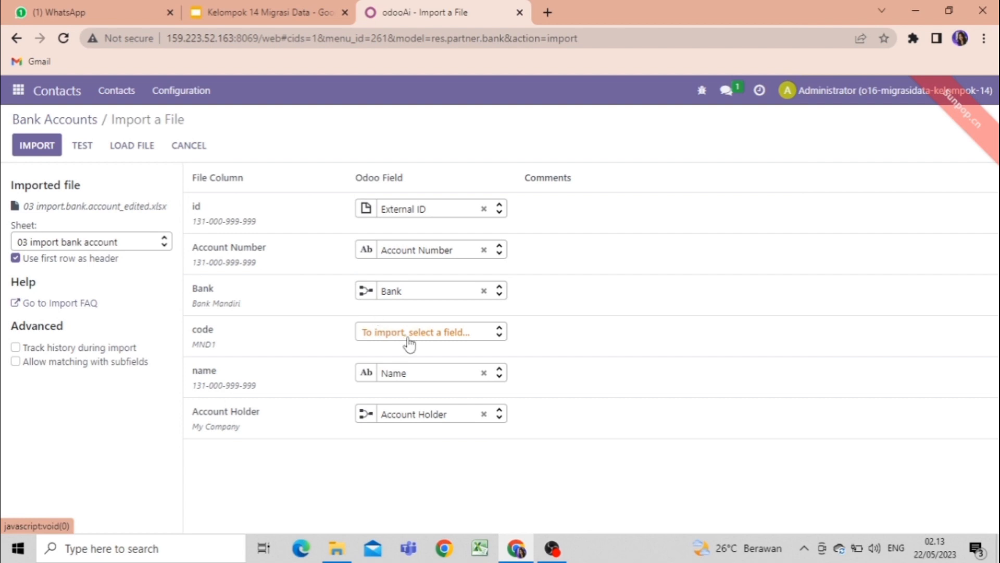
Test the loaded bank accounts file and review all the warnings listed for the Bank column.
click(83, 146)
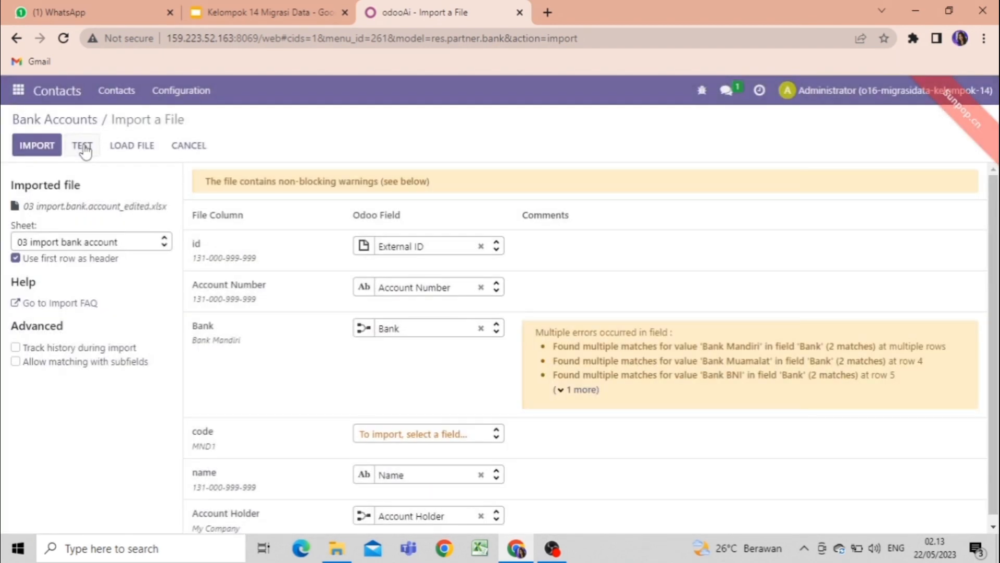
click(563, 391)
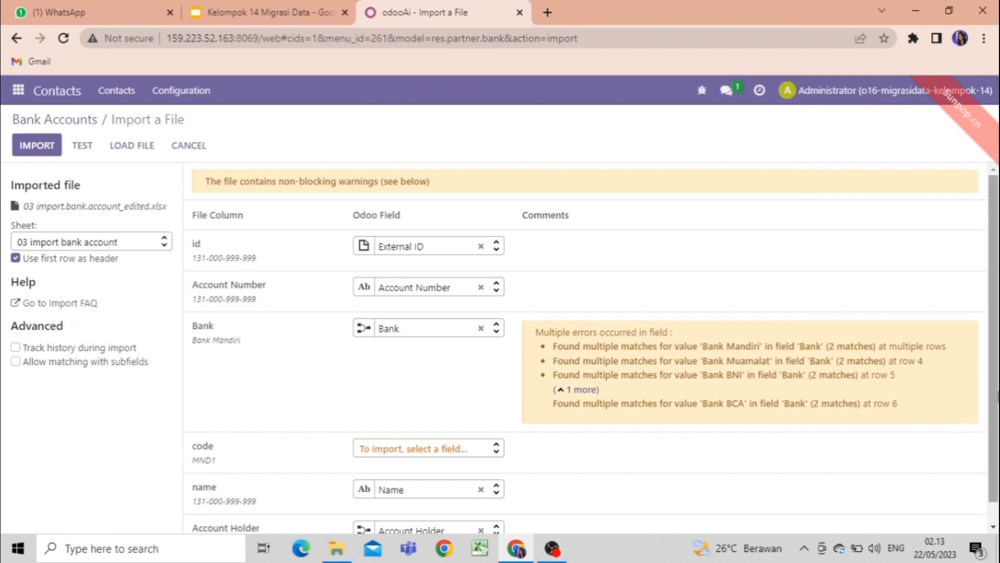
scroll(997, 447, down, 1)
mouse_move(998, 463)
mouse_down()
mouse_move(997, 432)
mouse_move(996, 459)
mouse_up()
click(562, 367)
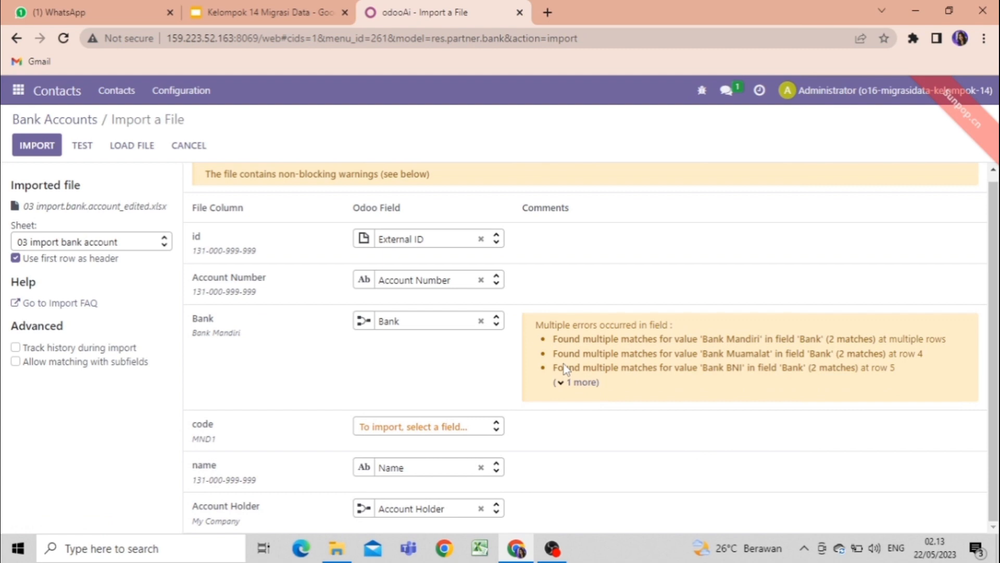
Try reselecting the Bank field for the Bank column and test the bank accounts file again.
click(494, 322)
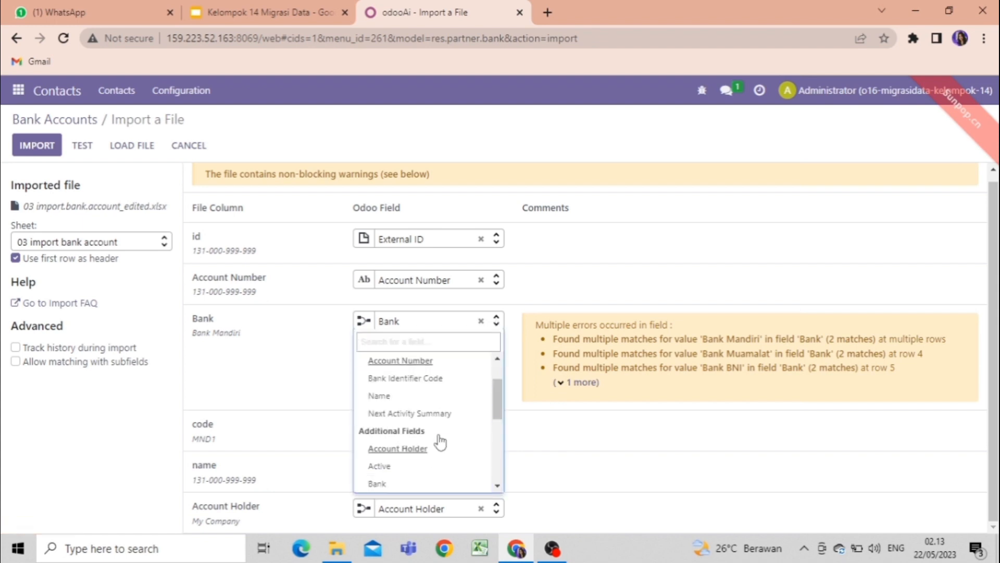
click(440, 483)
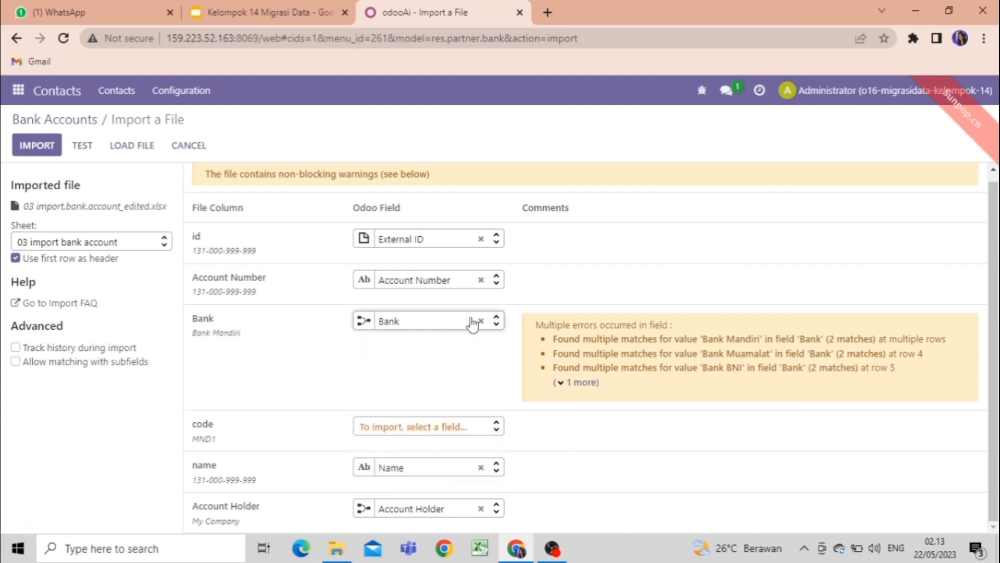
click(82, 145)
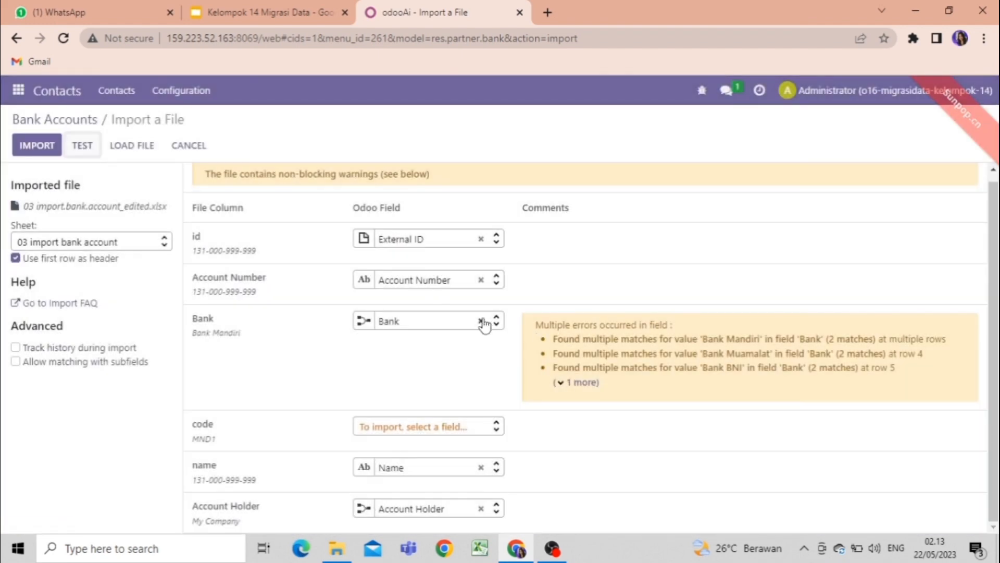
Clear the field mapping of the Bank column, retest the bank accounts file and import its records.
click(482, 321)
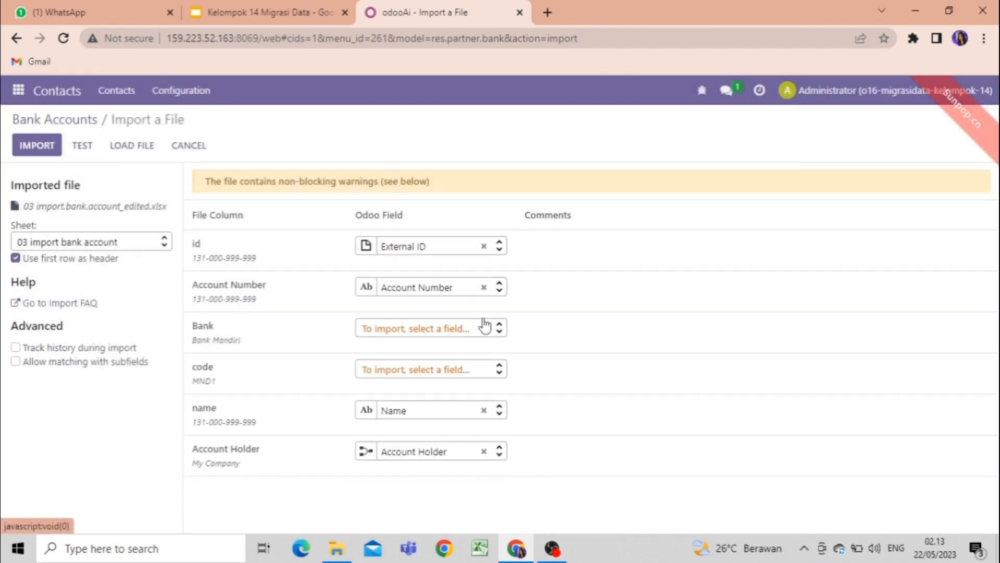
click(85, 145)
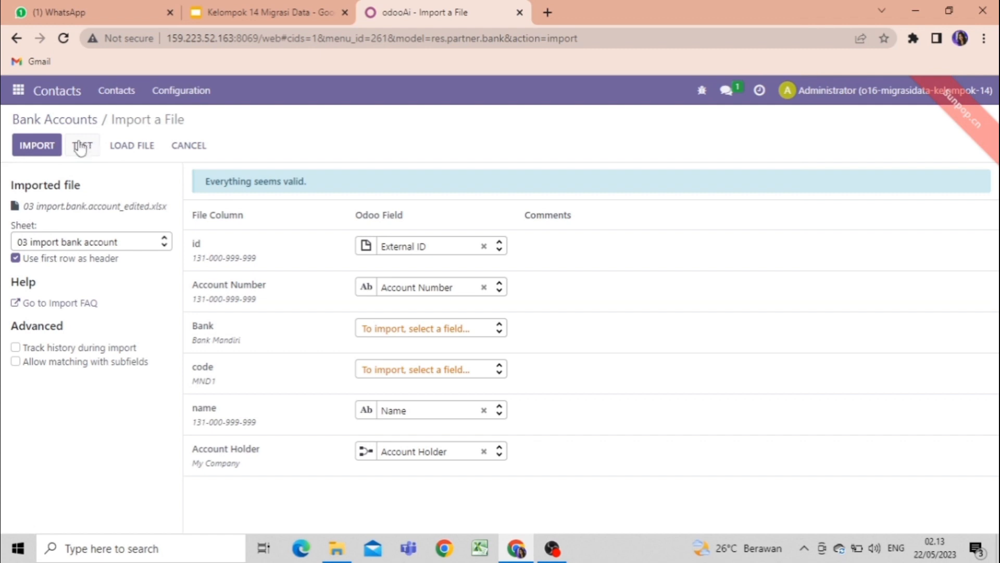
click(48, 142)
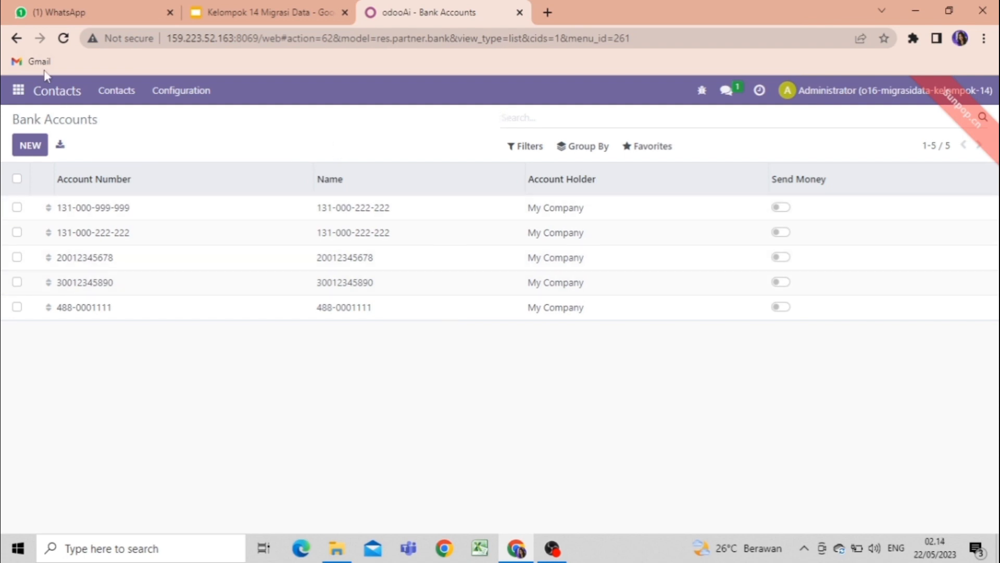
Open the Journal Entries list in the Accounting app.
click(19, 90)
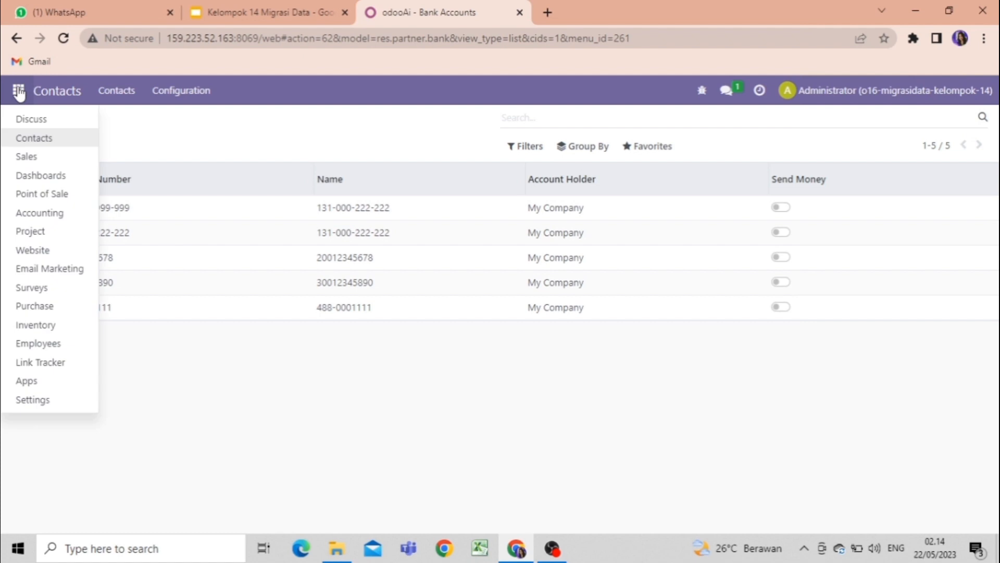
click(24, 211)
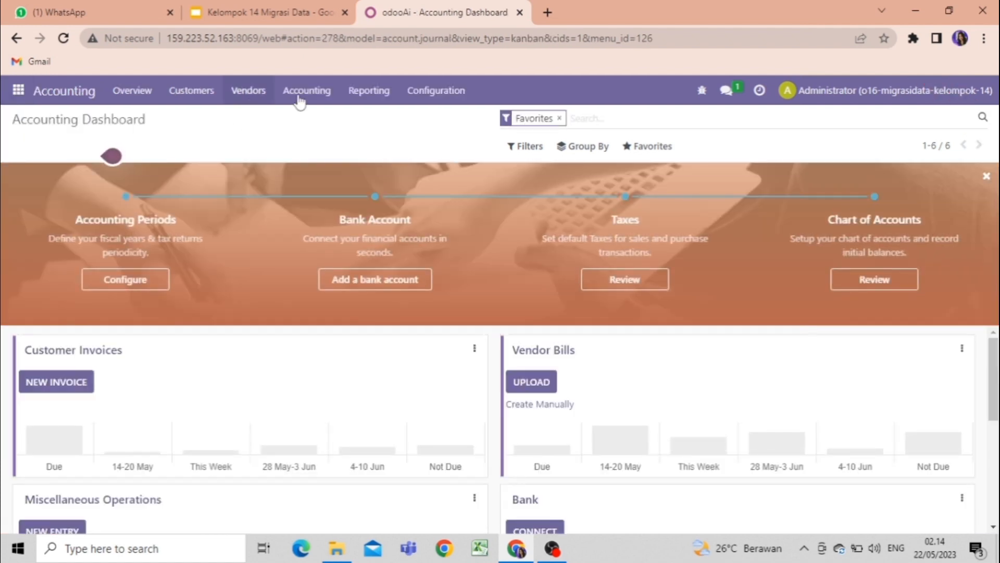
click(302, 97)
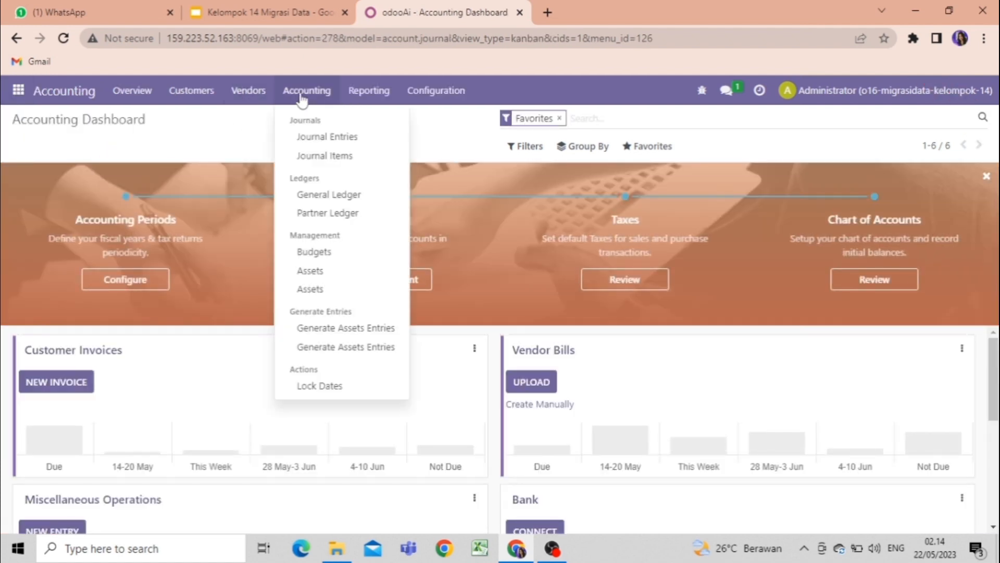
click(316, 138)
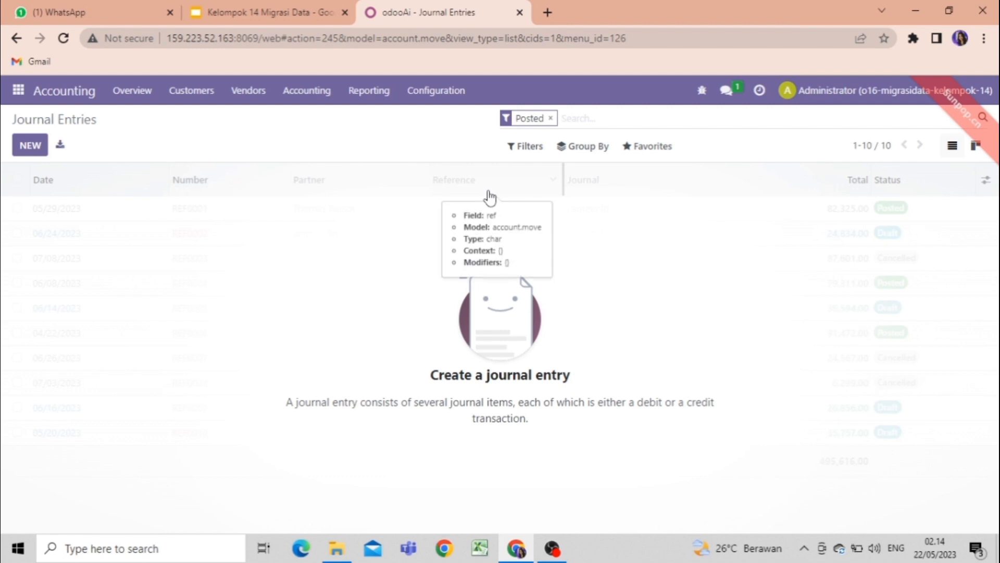
Load the 04 import.account.beginning.balance file from Downloads into a Journal Entries import, test it and import its records.
click(633, 149)
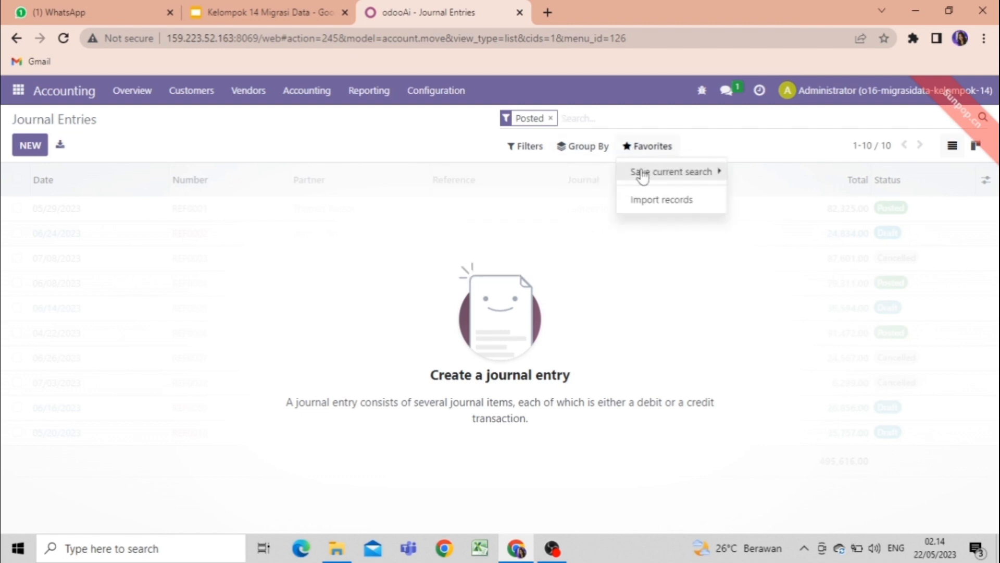
click(639, 171)
click(648, 201)
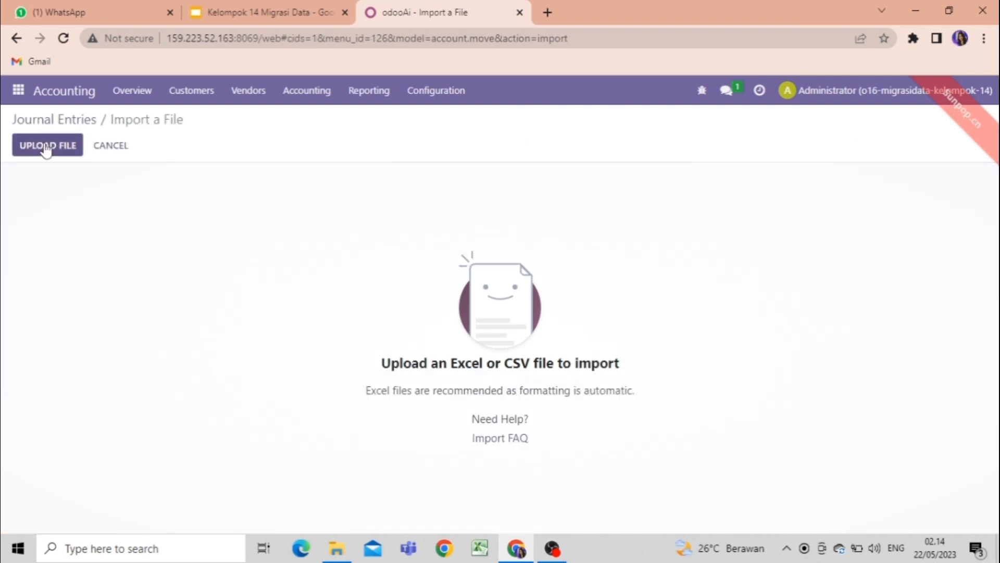
click(46, 148)
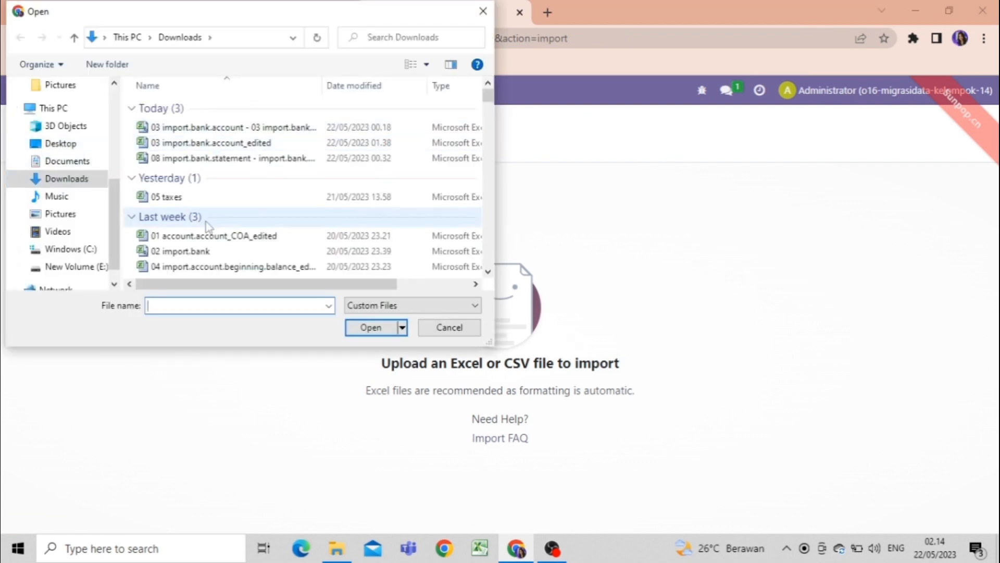
click(237, 267)
click(361, 330)
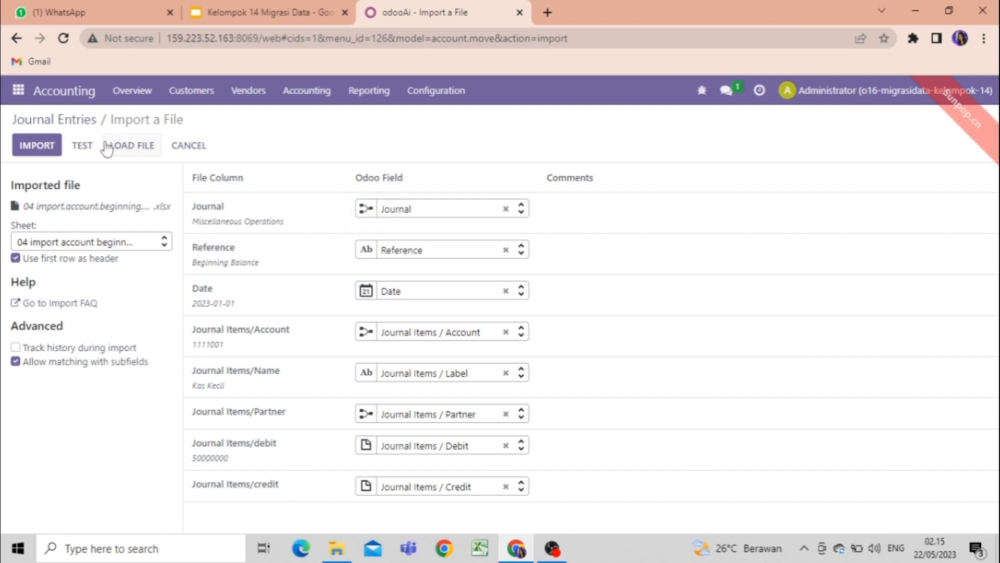
click(84, 149)
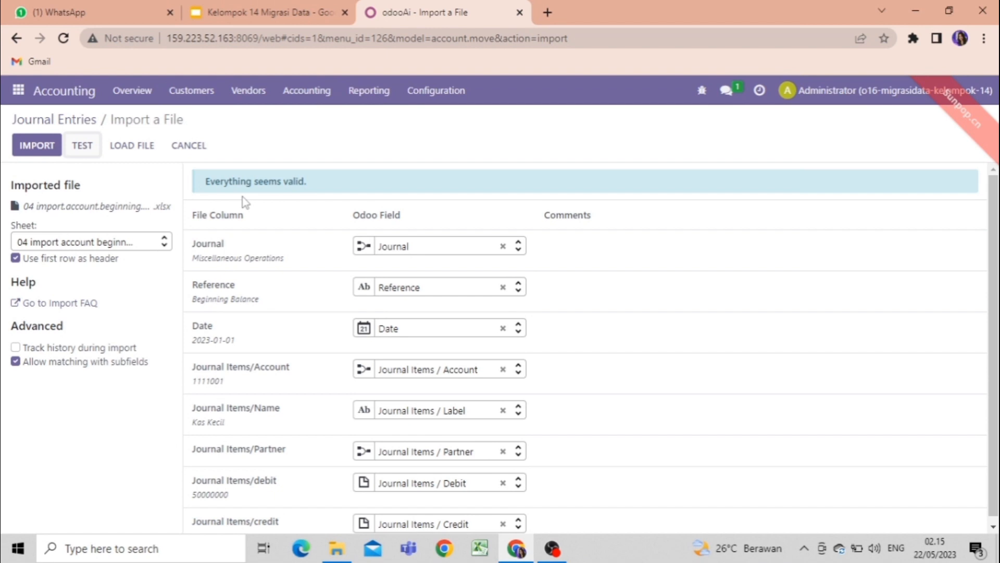
click(39, 147)
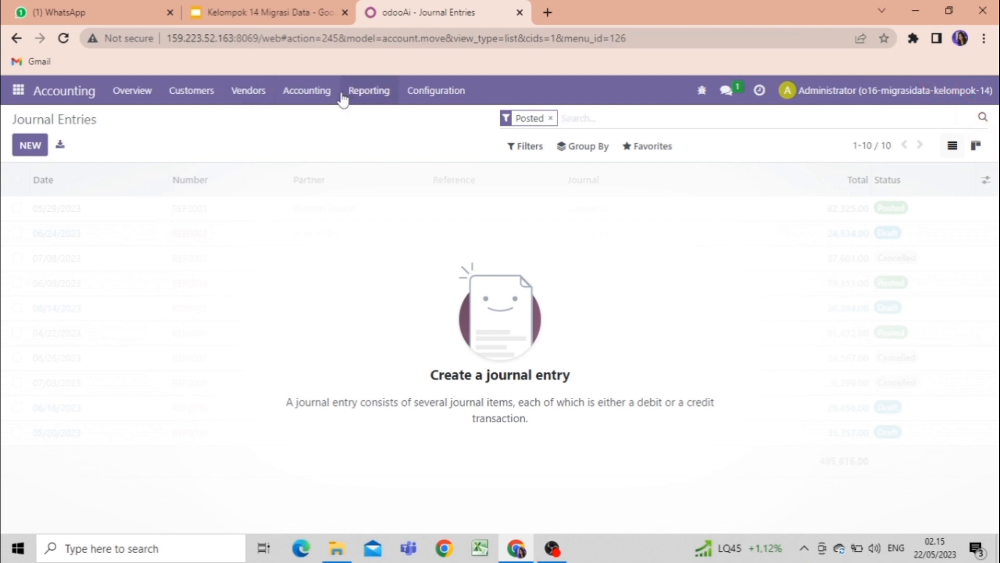
Open the Accounting configuration settings and save them with QAR as the main currency.
click(412, 105)
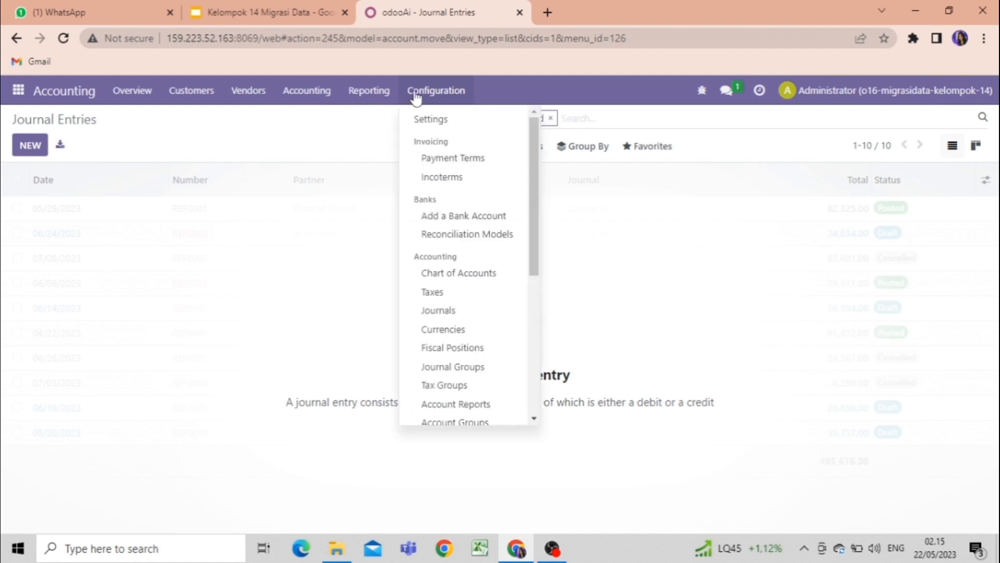
click(430, 120)
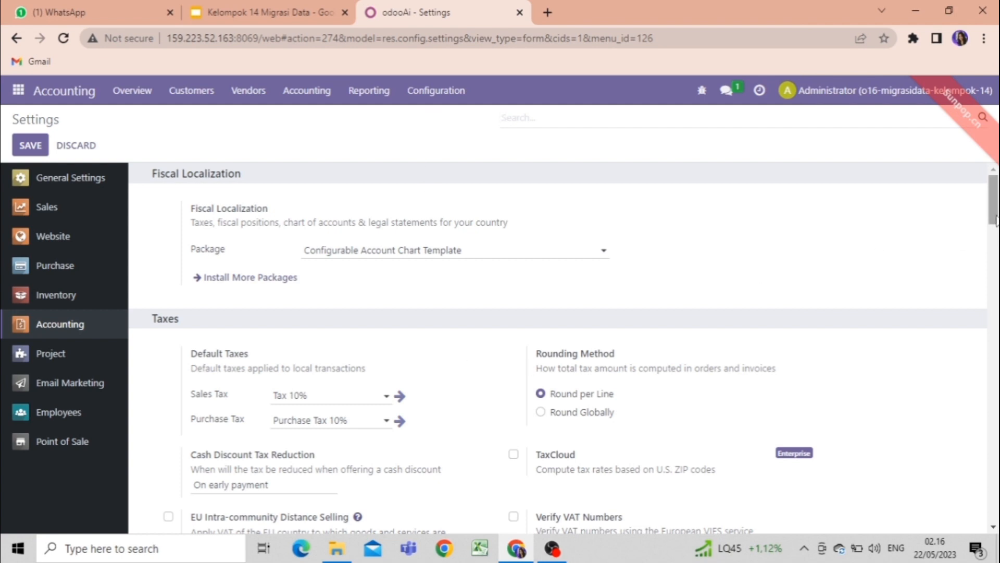
drag(993, 219, 995, 264)
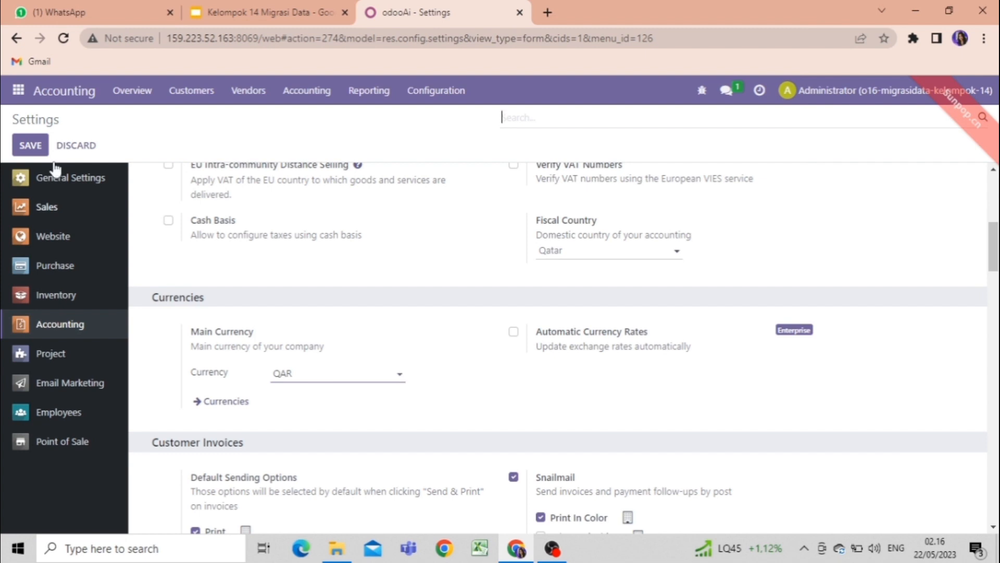
click(34, 147)
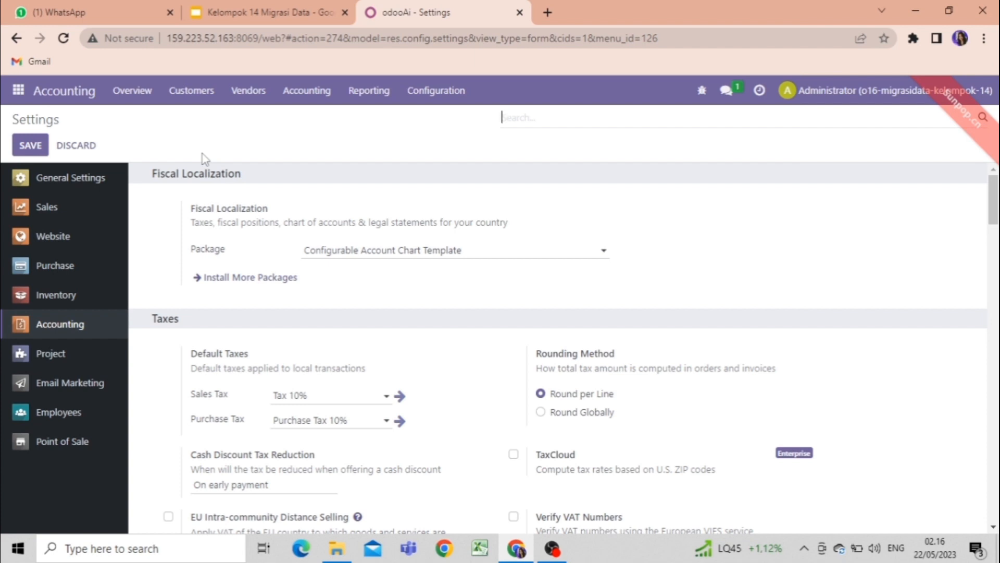
Open the Accounting app's Taxes list and load the 05 taxes file from Downloads into a record import.
click(436, 91)
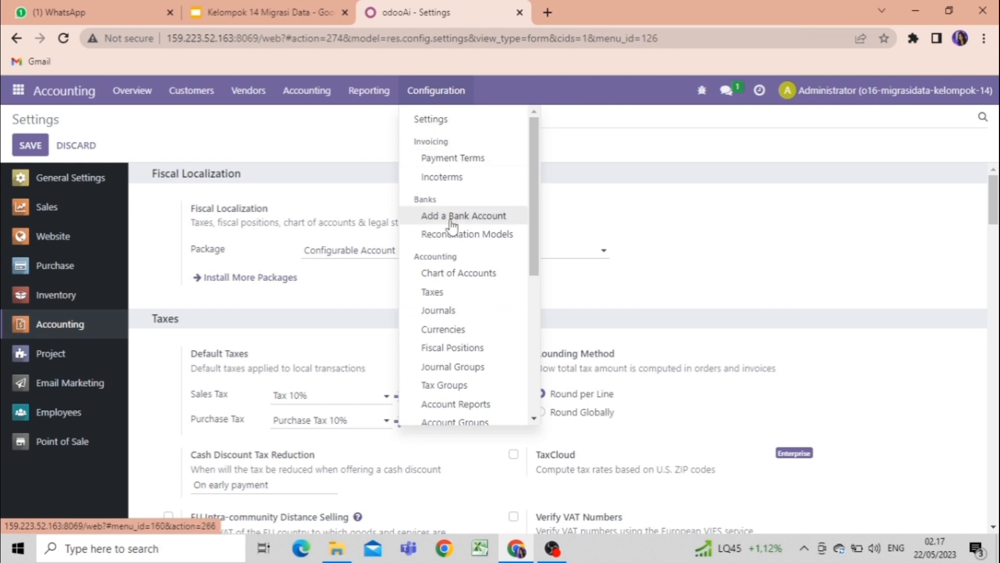
click(456, 304)
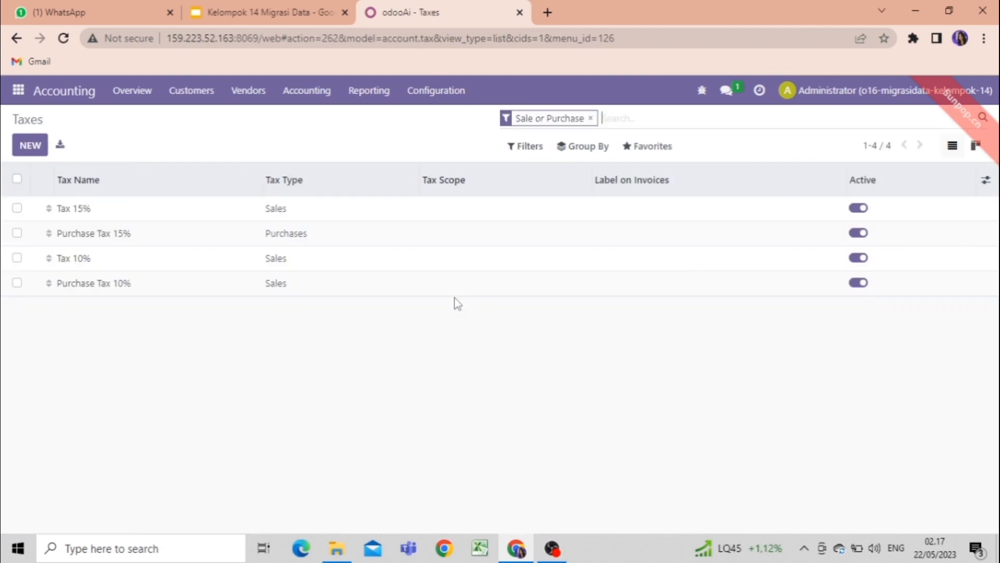
click(651, 147)
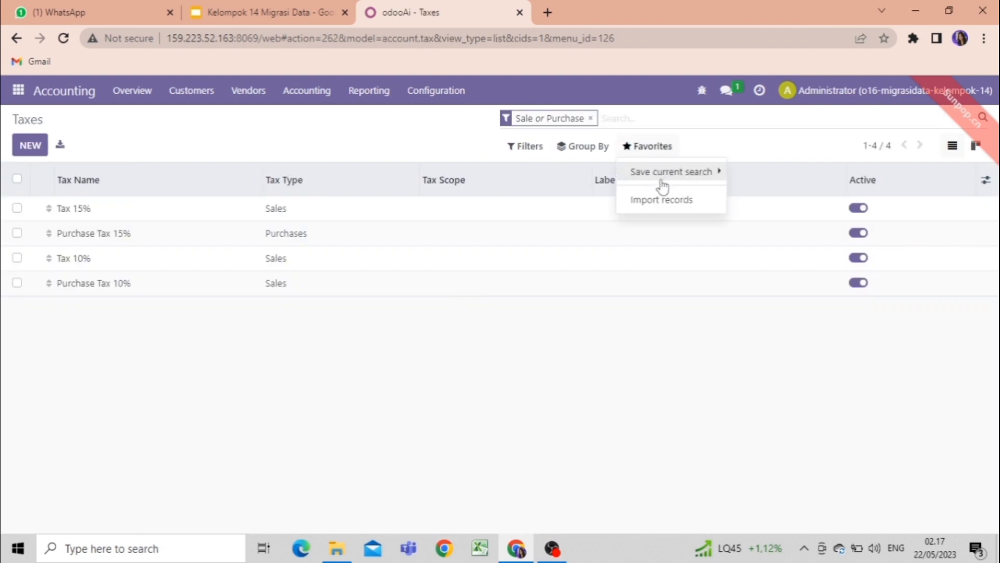
click(664, 199)
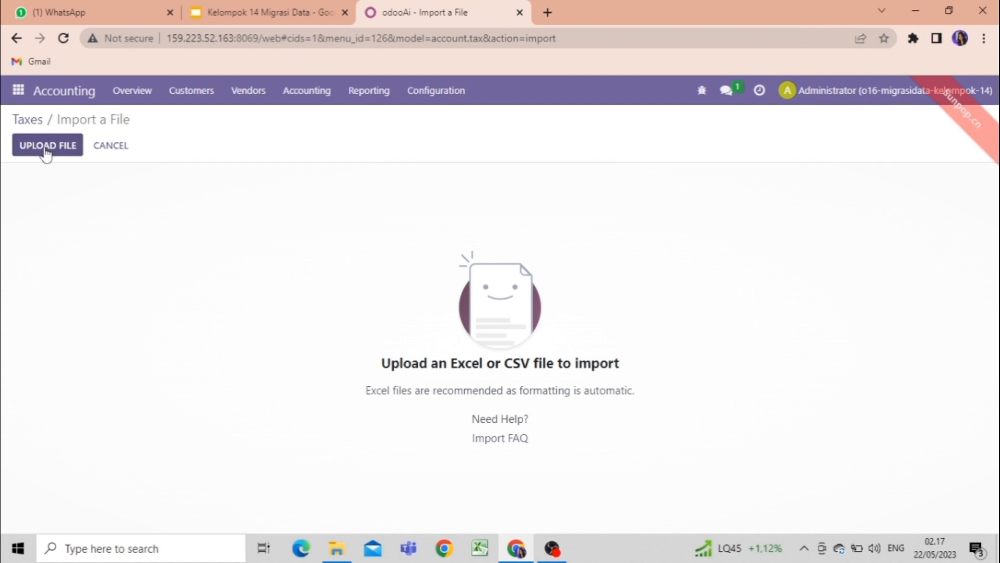
click(45, 146)
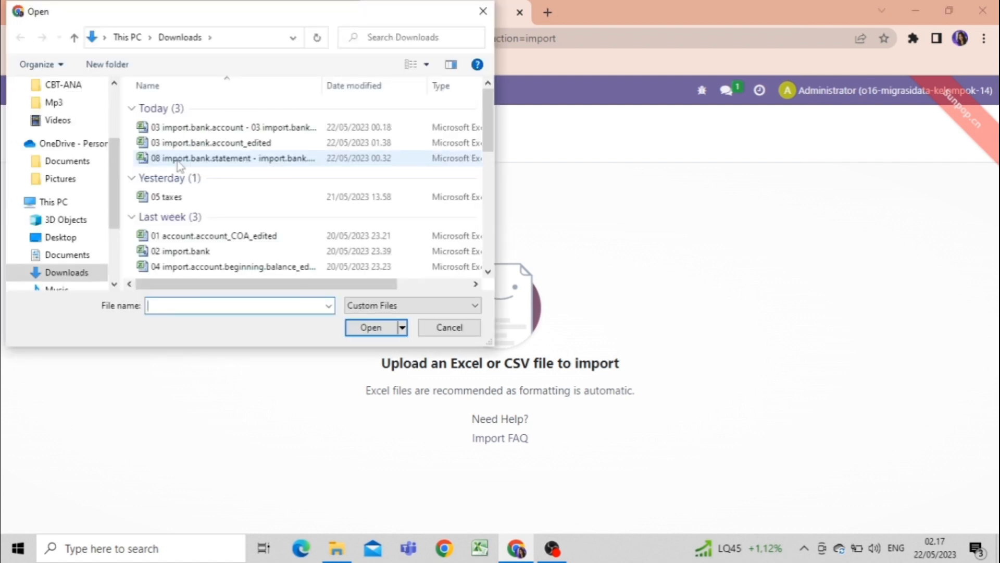
click(193, 197)
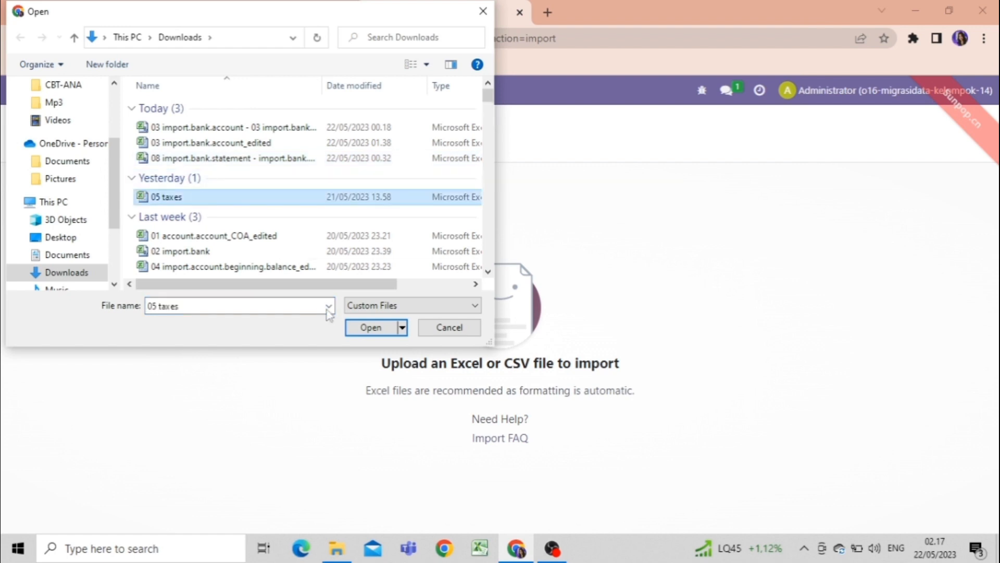
click(370, 327)
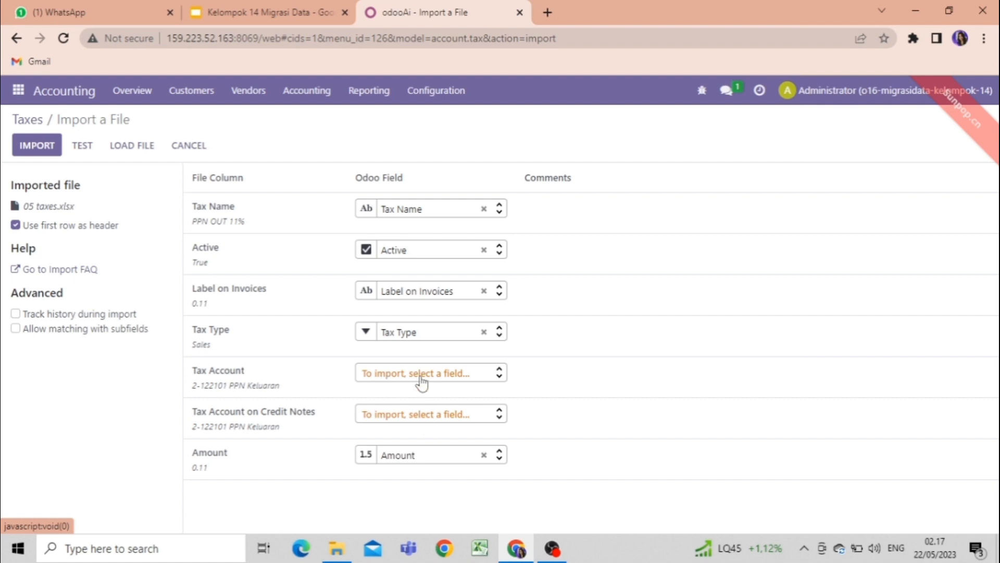
Test the loaded 05 taxes file with its current field mapping and import its records.
mouse_move(222, 391)
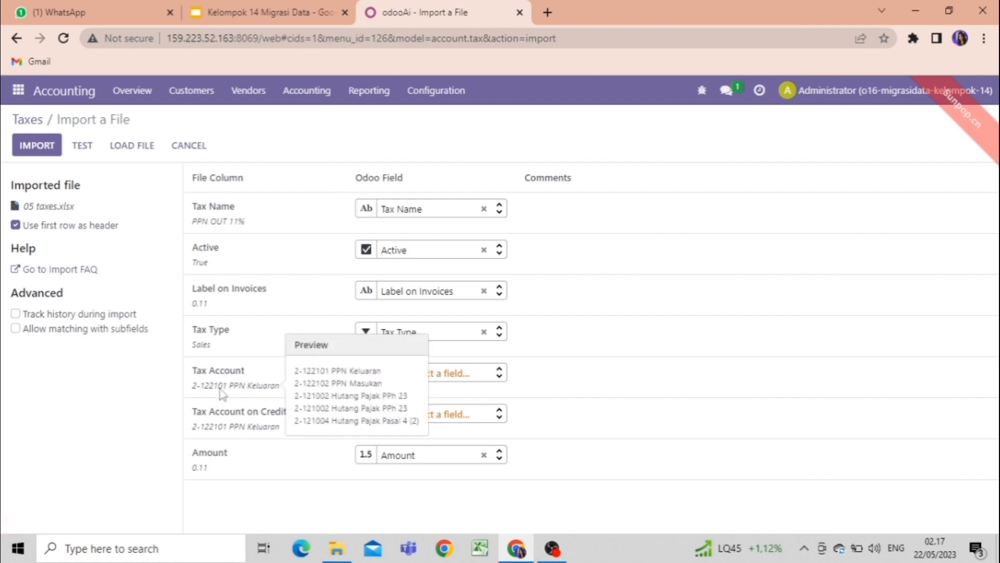
click(83, 145)
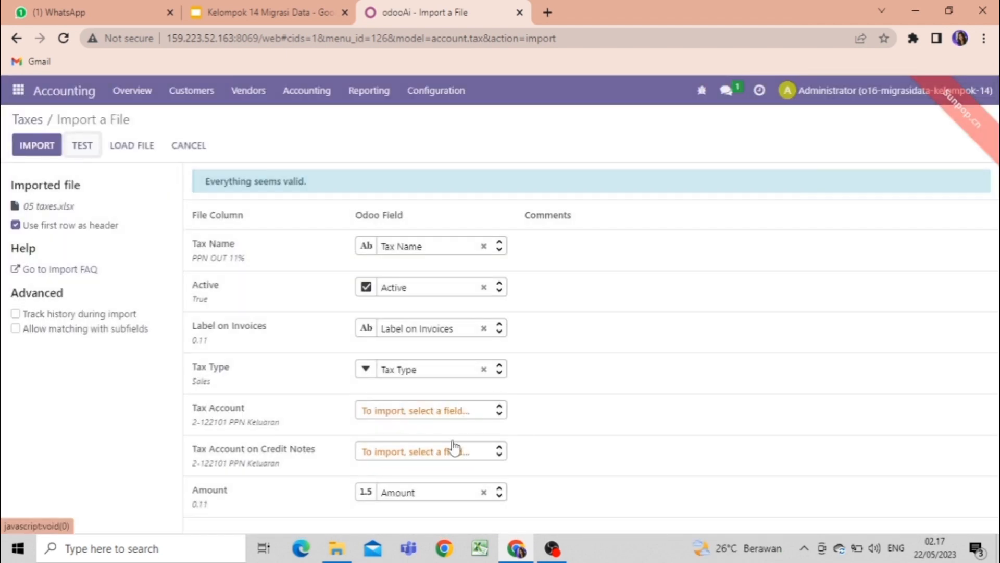
click(41, 148)
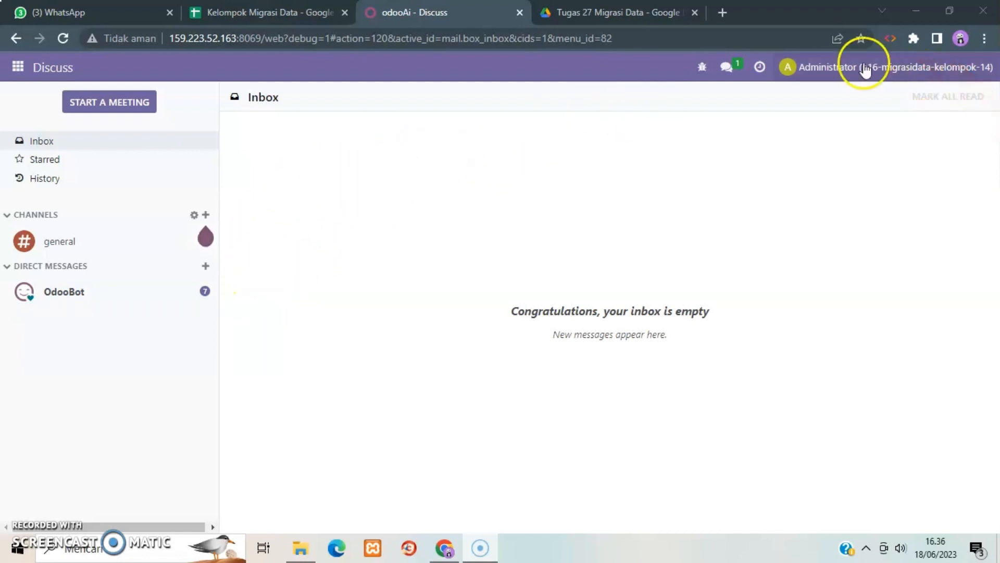
Look over the migration files in the Tugas 27 Migrasi Data folder on Google Drive and return to Odoo.
click(628, 21)
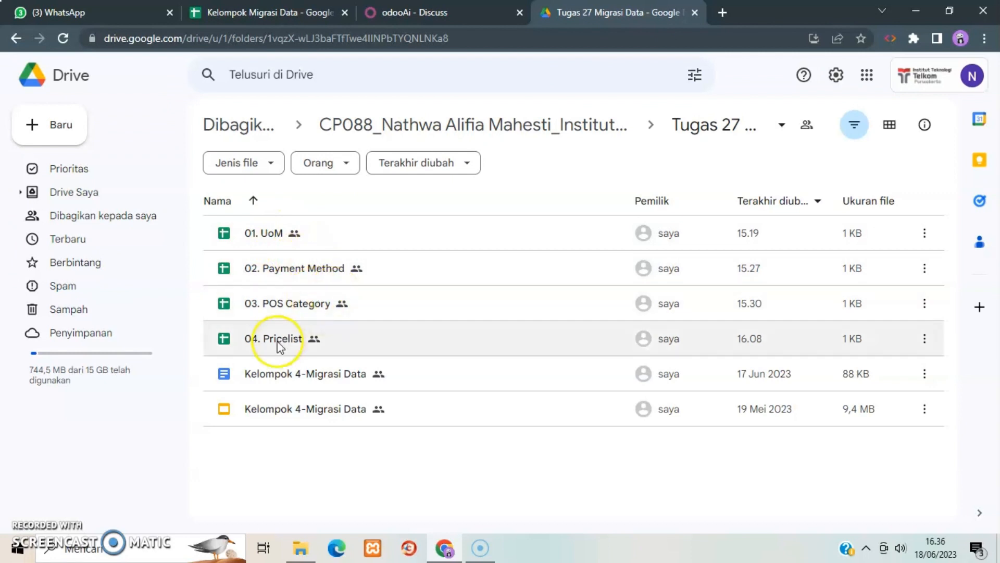
click(444, 11)
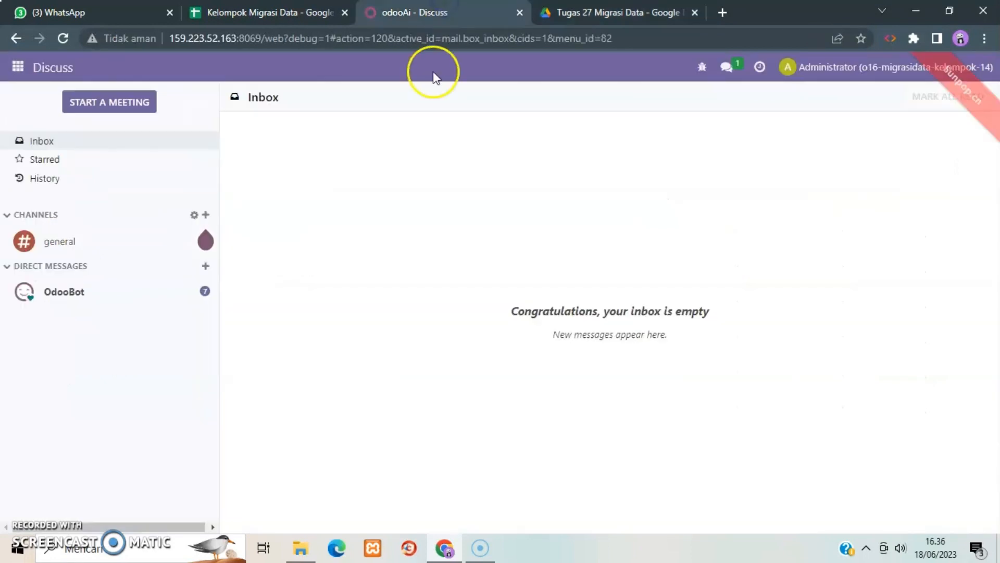
click(580, 10)
click(417, 12)
Open the Units of Measure list in the Sales app.
click(20, 70)
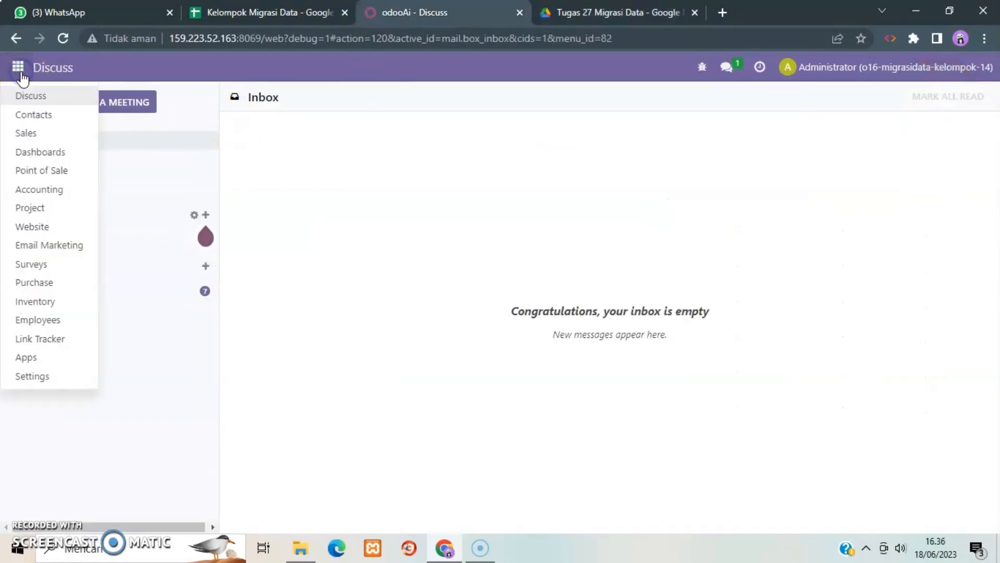
click(25, 133)
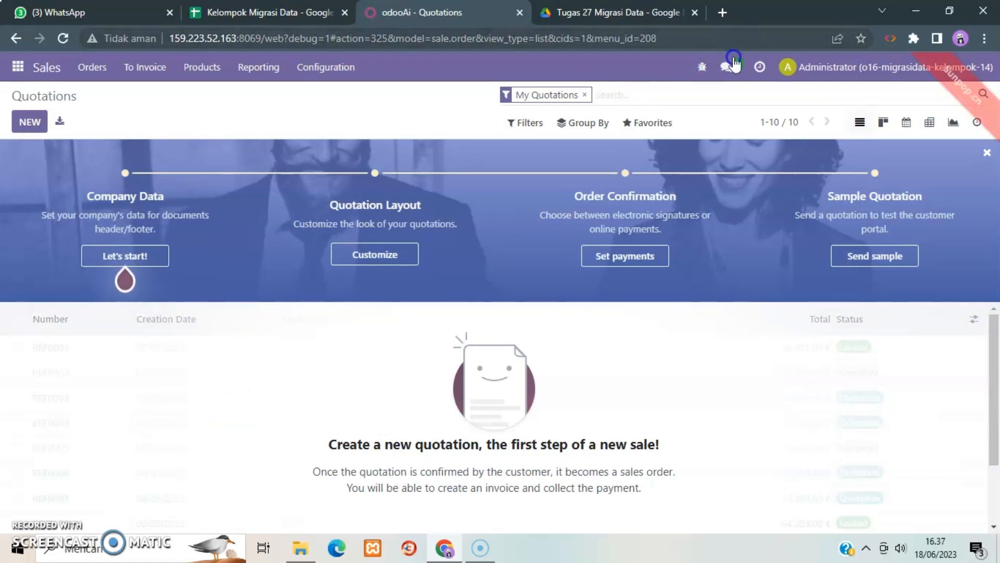
click(340, 68)
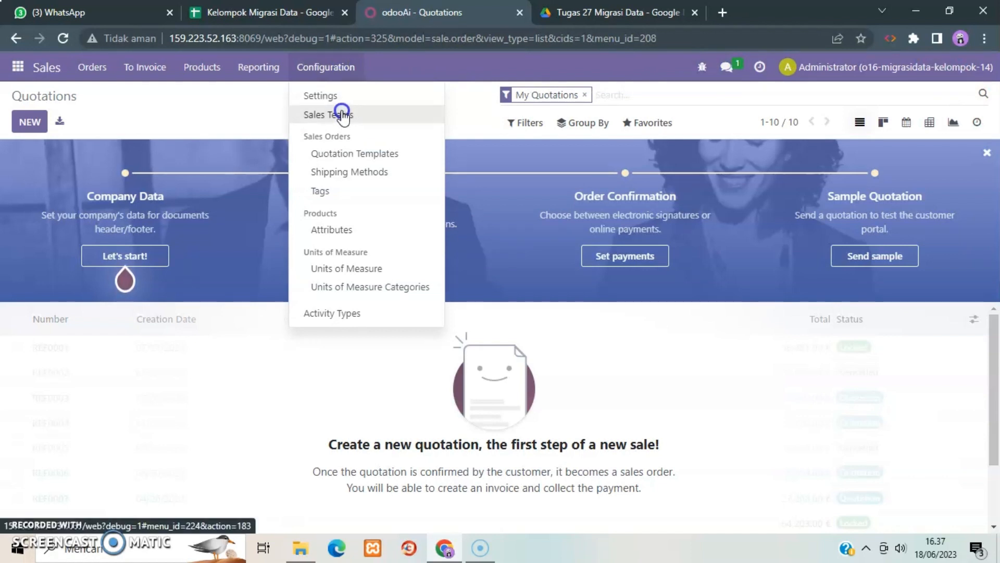
click(344, 268)
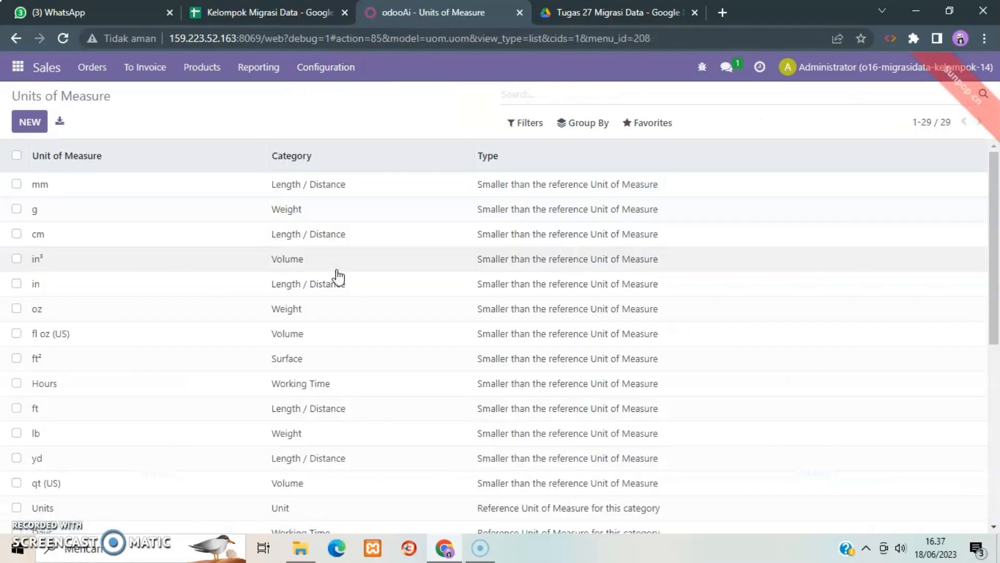
Examine the 01. UoM spreadsheet from the Google Drive folder and return to the Units of Measure list in Odoo.
click(592, 13)
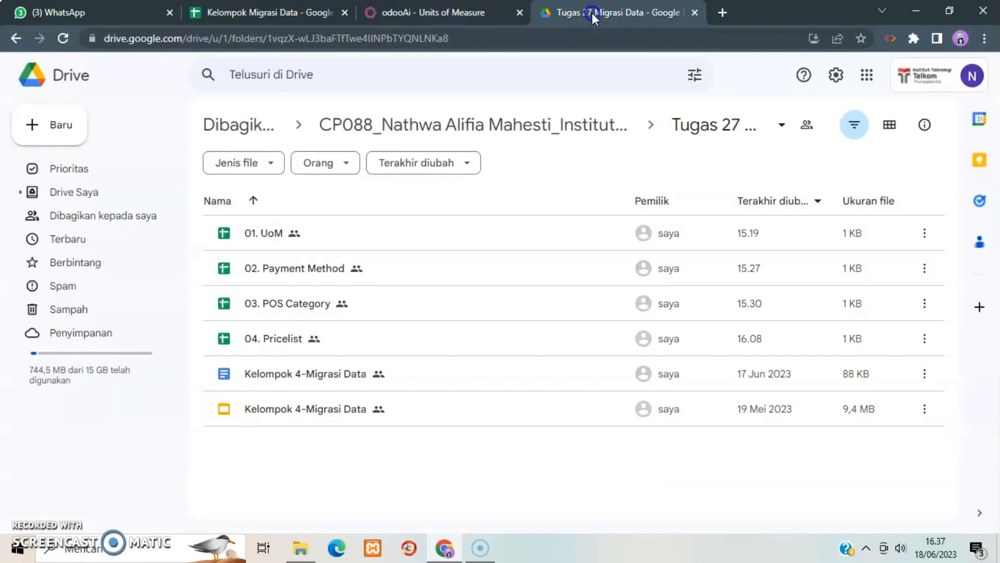
double_click(277, 236)
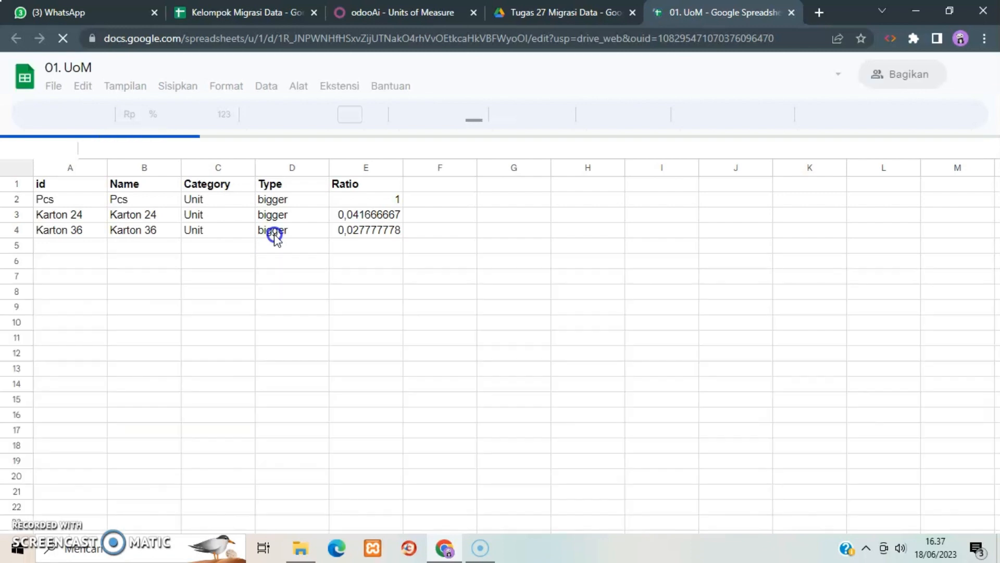
click(542, 12)
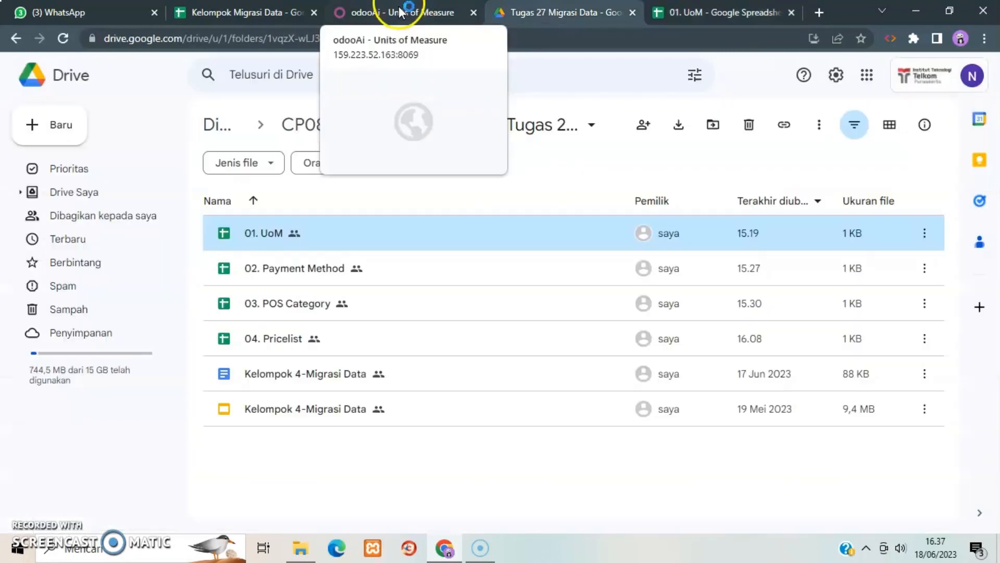
click(406, 13)
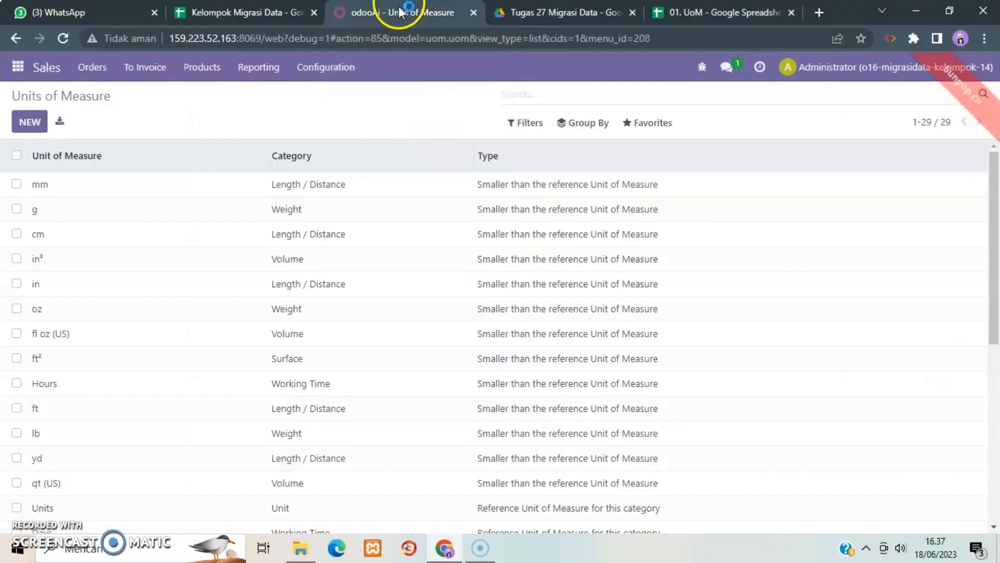
Load 01. UoM (12).xlsx from the Unduhan folder into a Units of Measure record import.
click(662, 126)
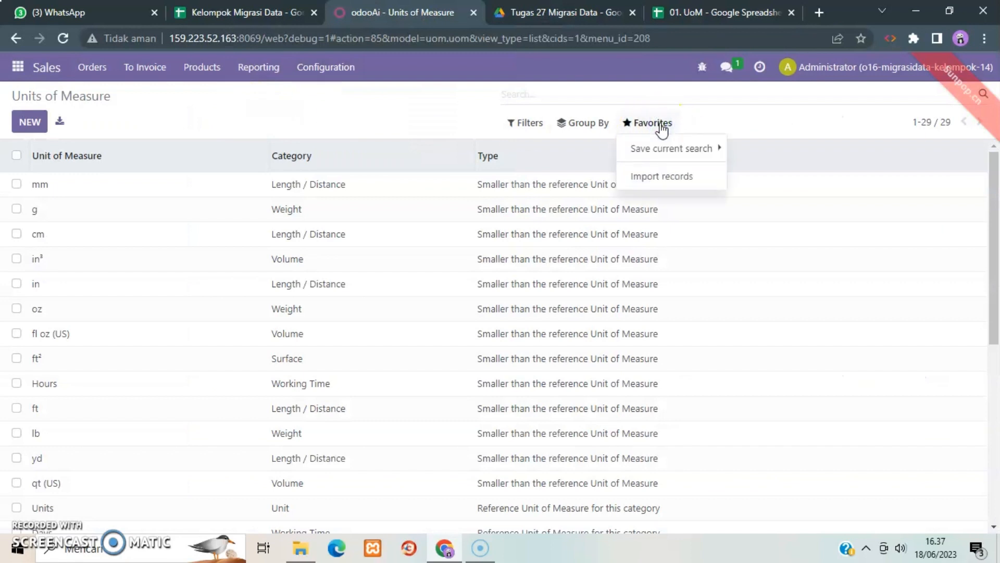
click(658, 177)
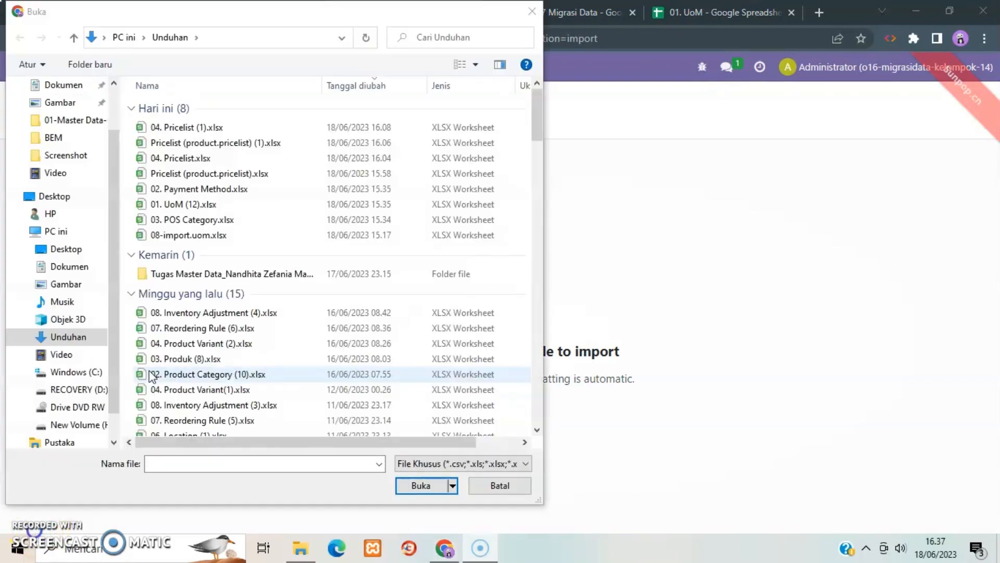
click(215, 205)
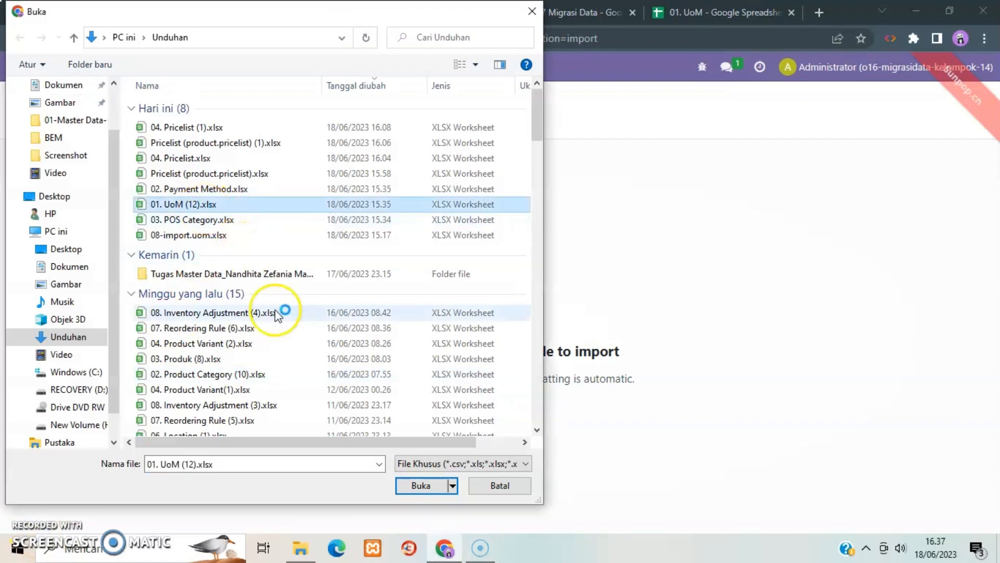
click(421, 486)
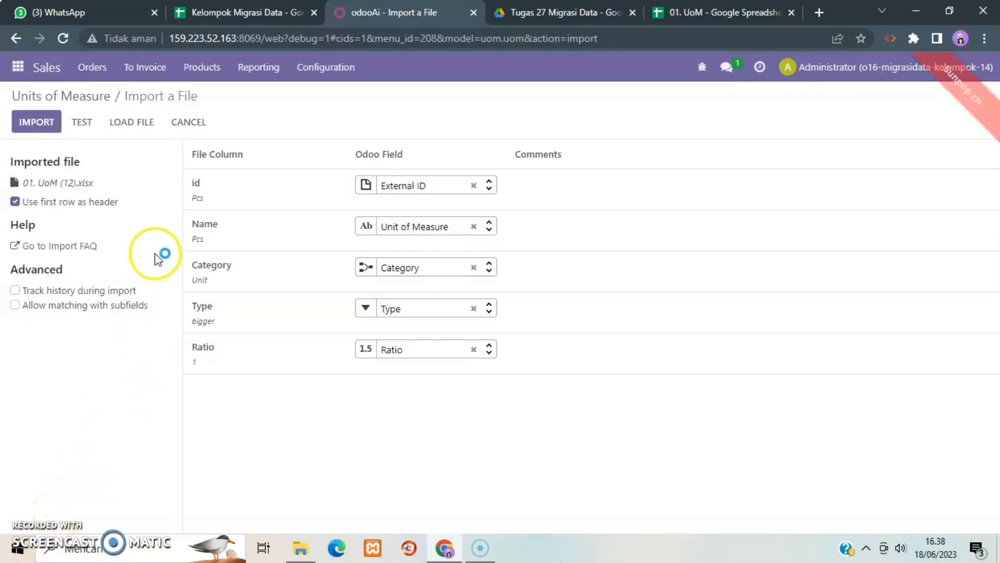
Clear the field mapping of the id column, test the UoM file, import its records and check the units list.
mouse_move(202, 199)
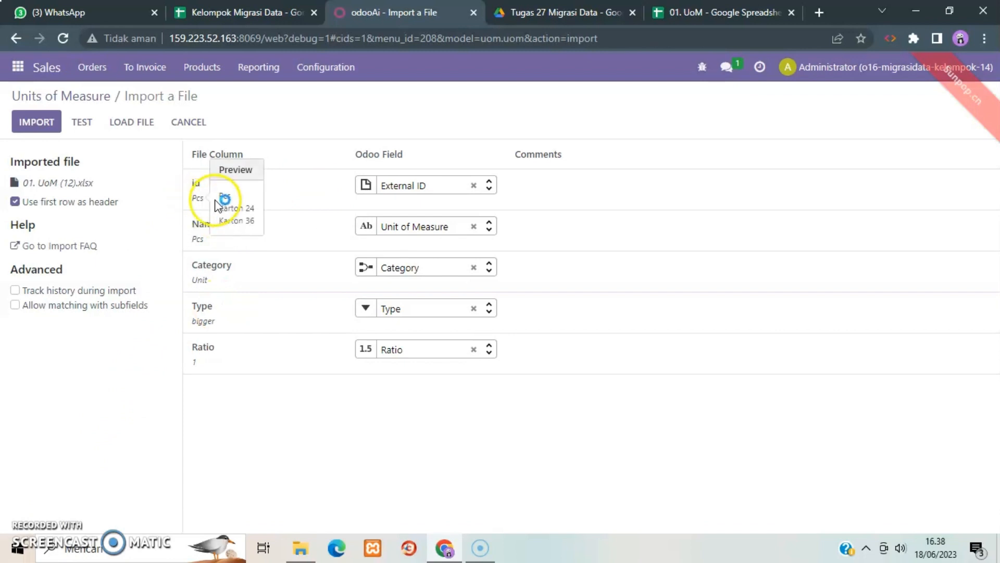
click(474, 186)
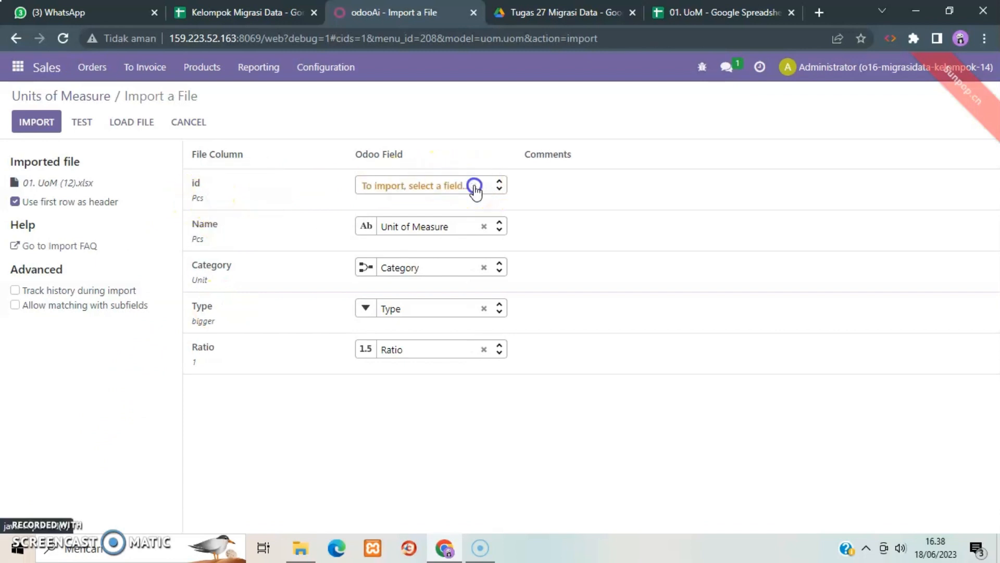
click(84, 122)
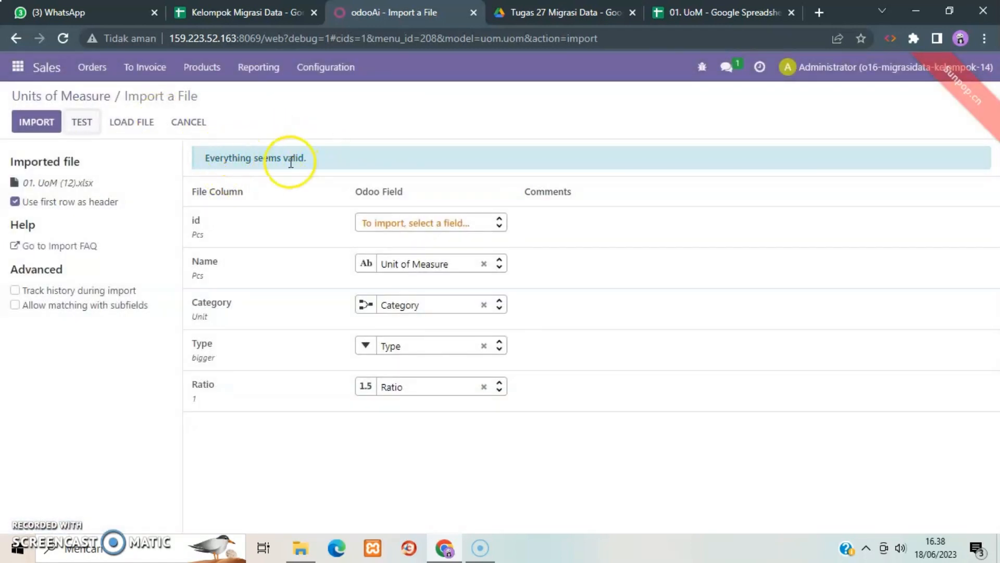
click(32, 124)
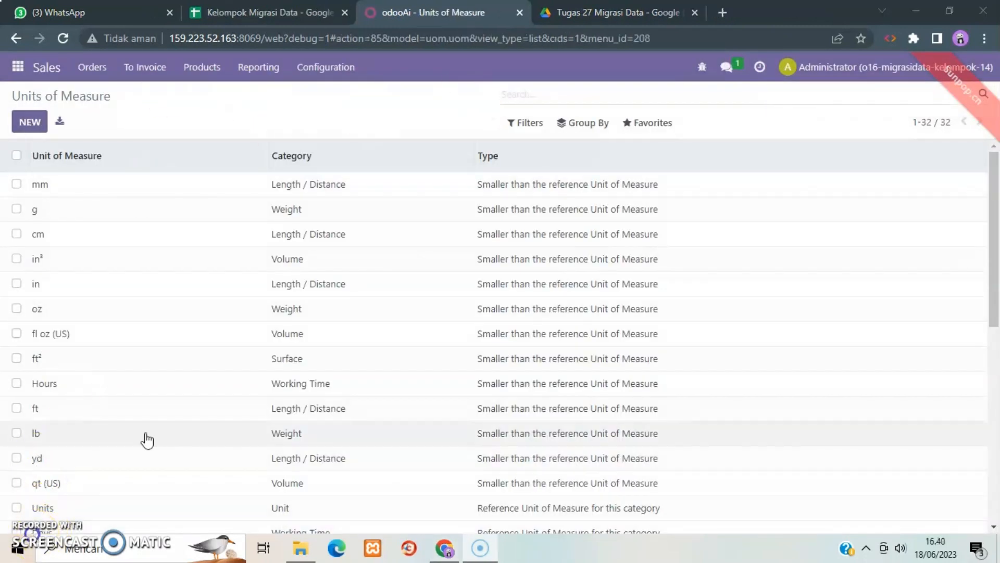
scroll(148, 440, down, 8)
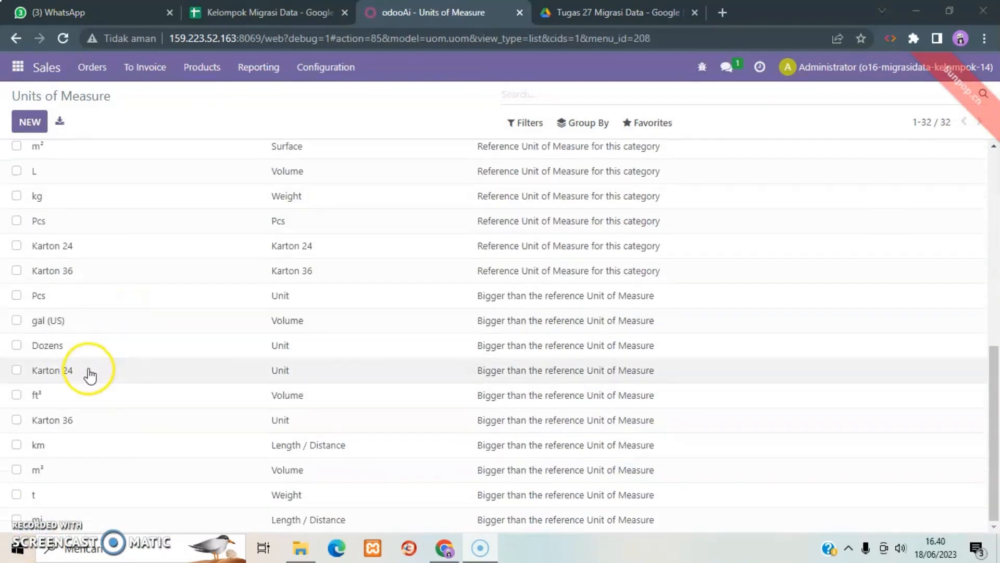
scroll(460, 209, up, 8)
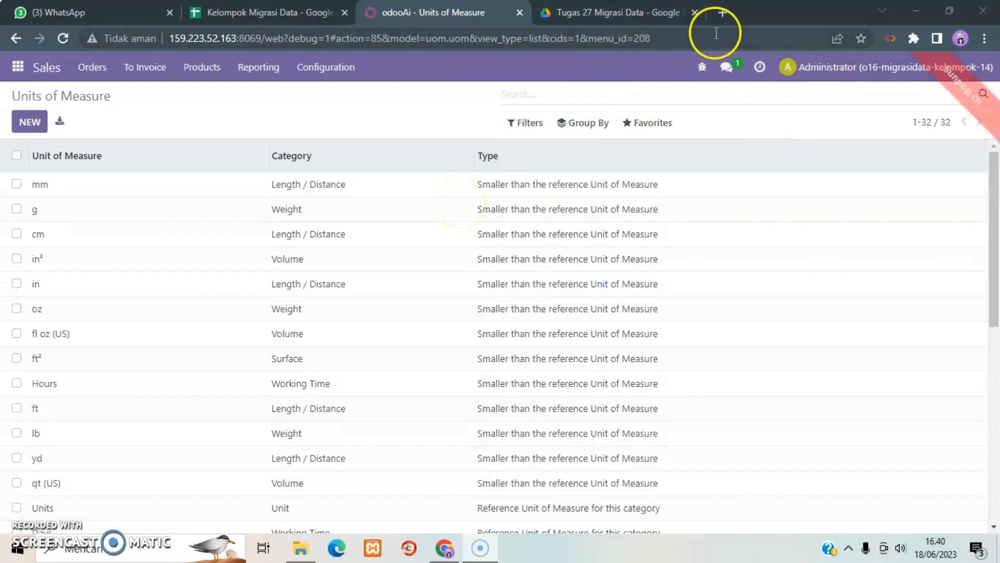
Log out of the Administrator account and log in with the other user's e-mail and account password.
click(925, 68)
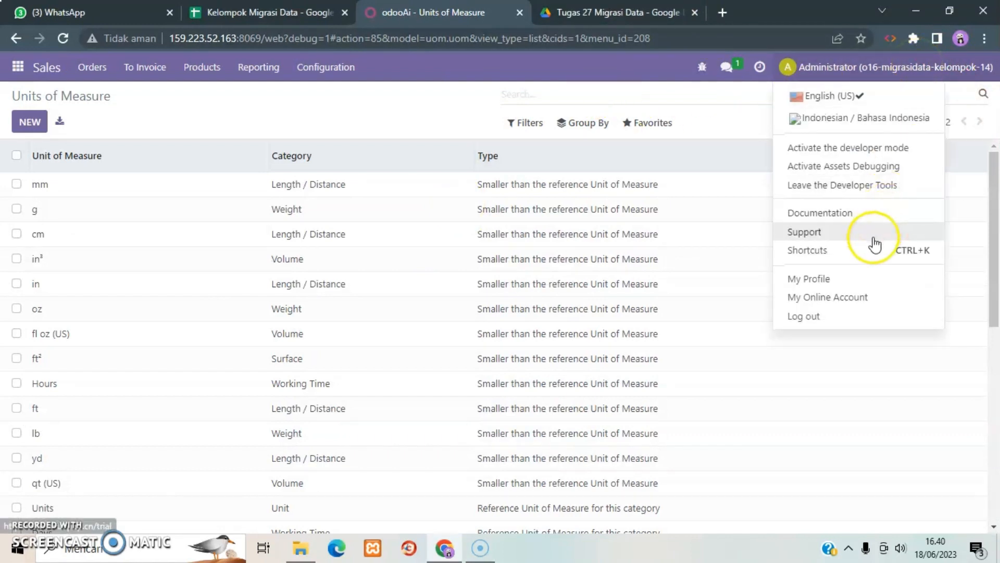
click(805, 316)
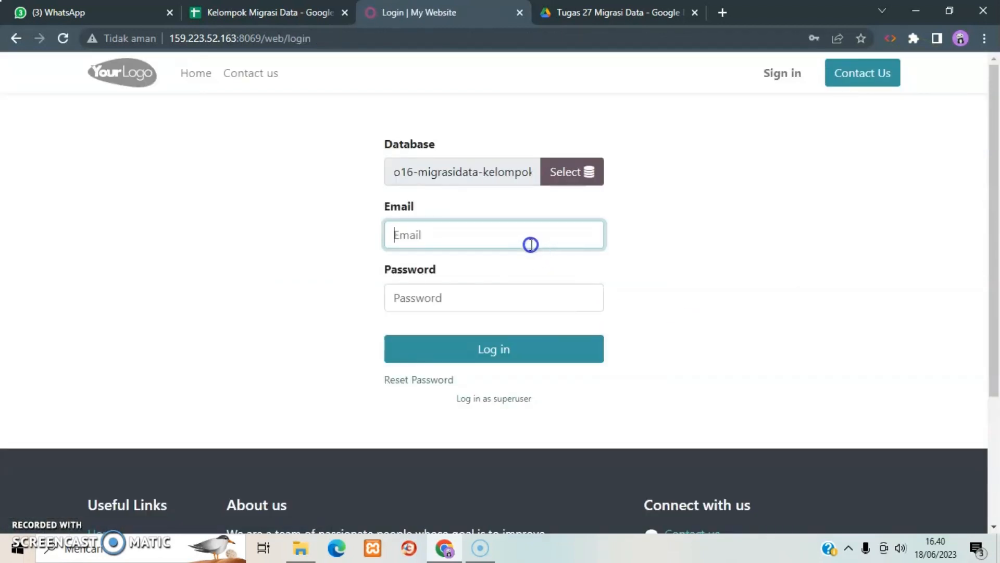
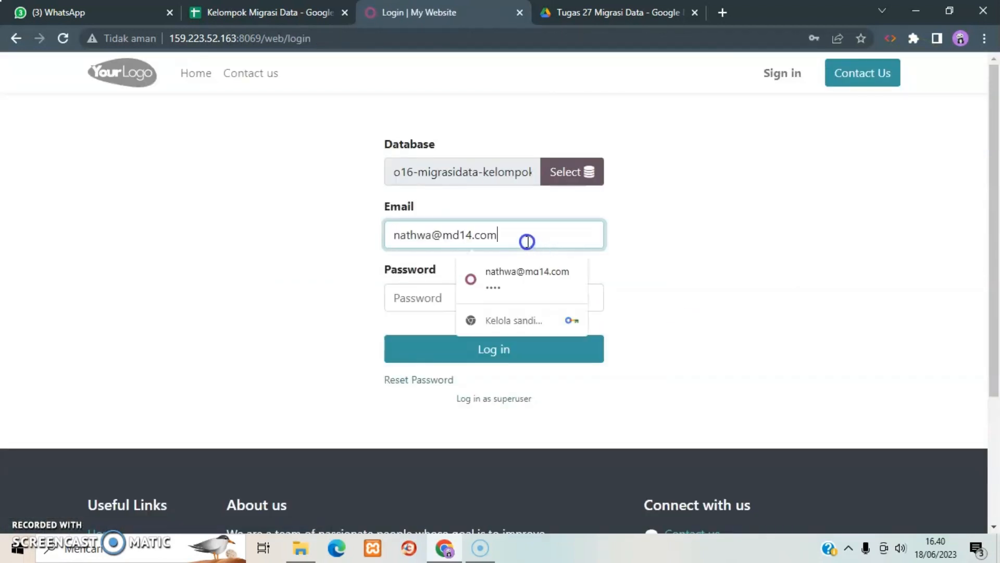
click(414, 295)
text(12)
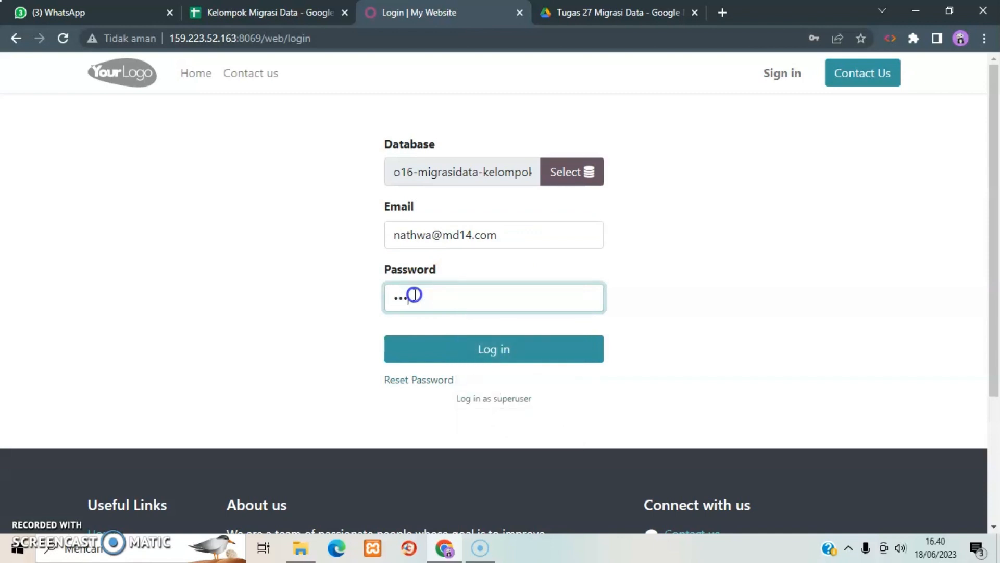
click(462, 353)
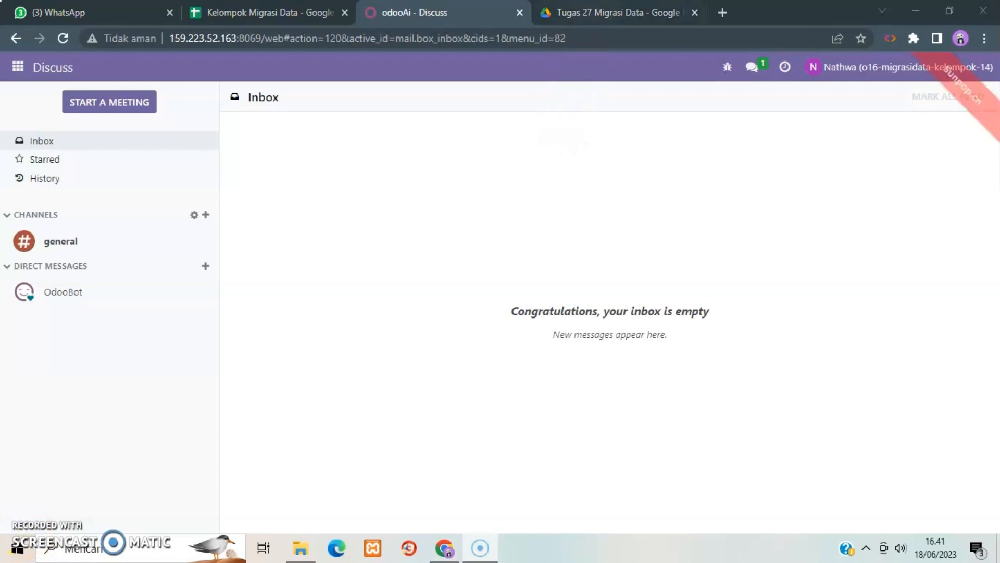
Examine the 02. Payment Method spreadsheet from the Google Drive folder, close it and return to Odoo.
click(594, 11)
double_click(316, 271)
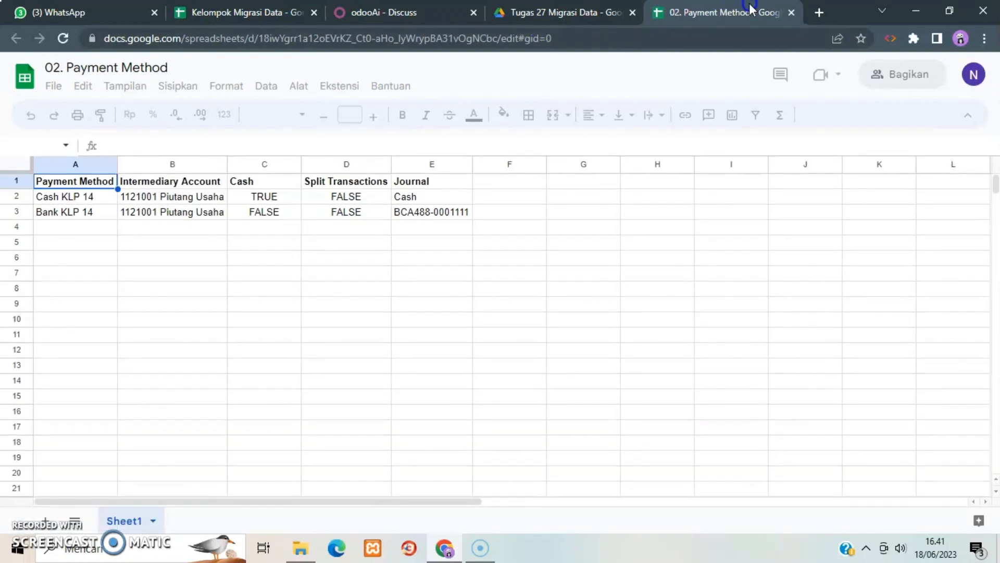
click(793, 13)
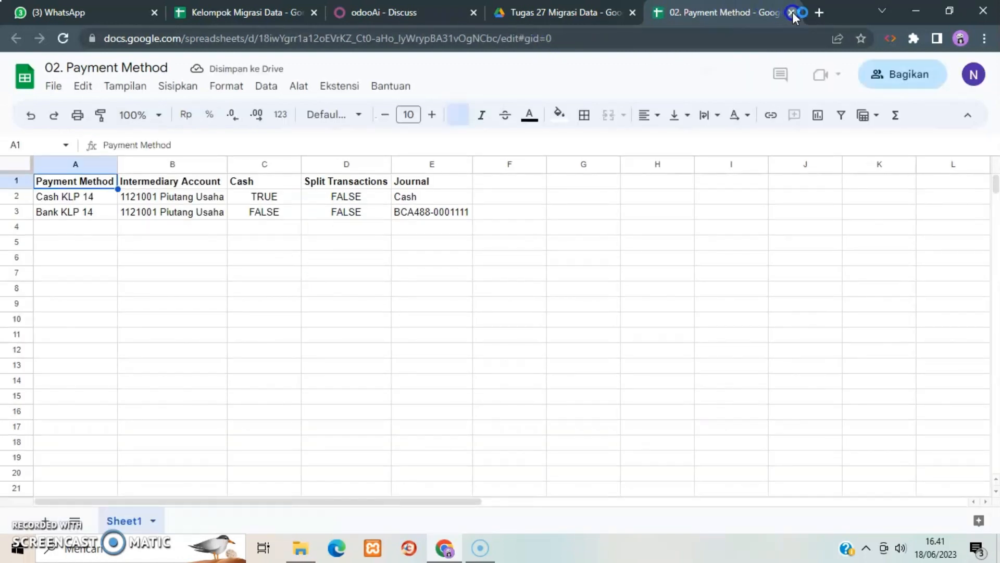
click(420, 8)
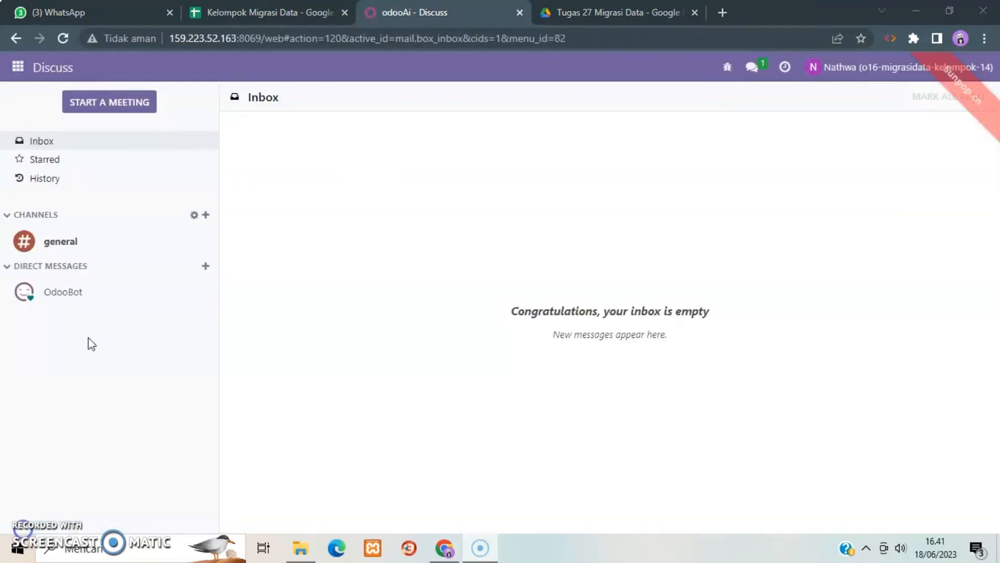
Open the Payment Methods list in the Point of Sale app and start a record import there.
click(20, 69)
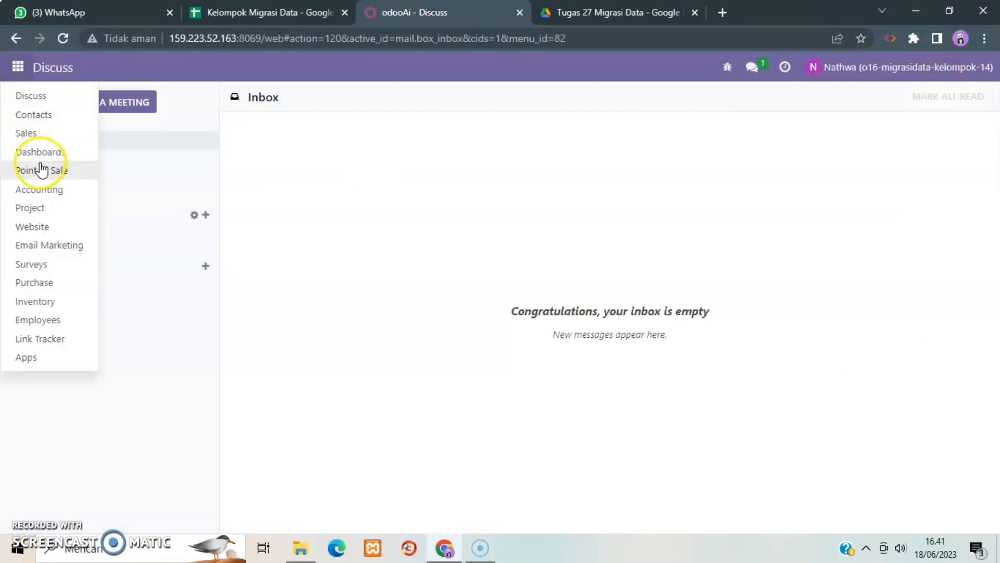
click(39, 170)
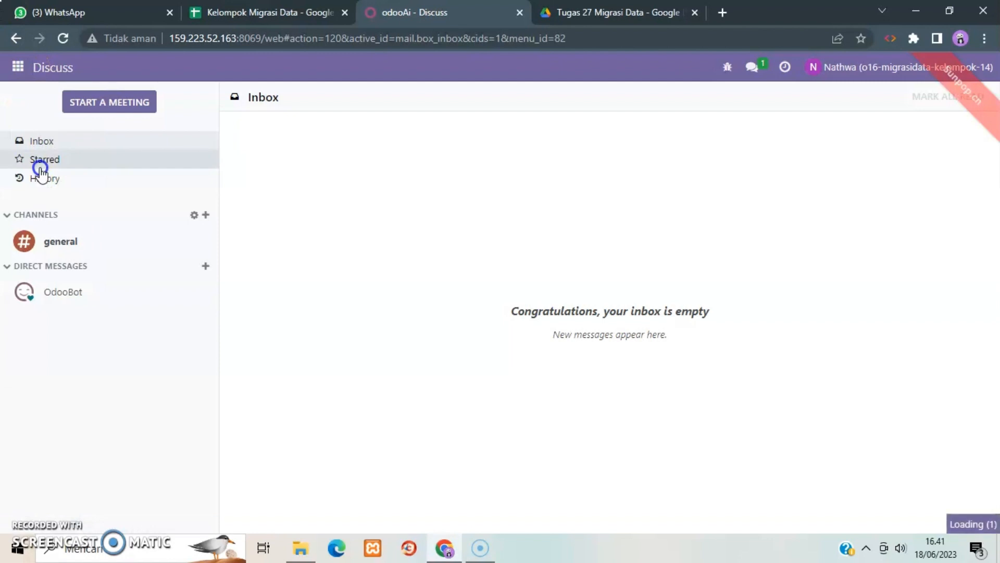
click(286, 67)
click(366, 67)
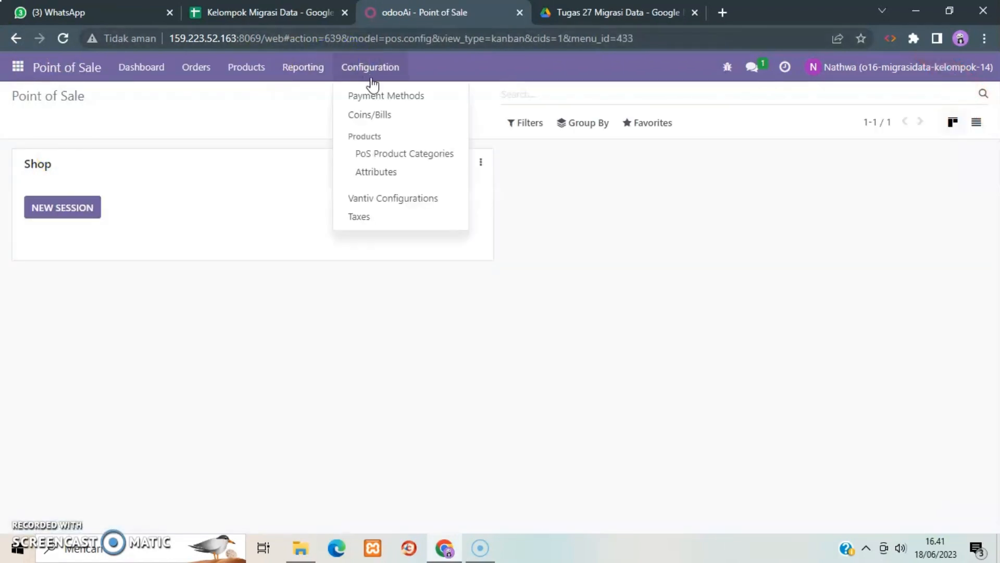
click(371, 99)
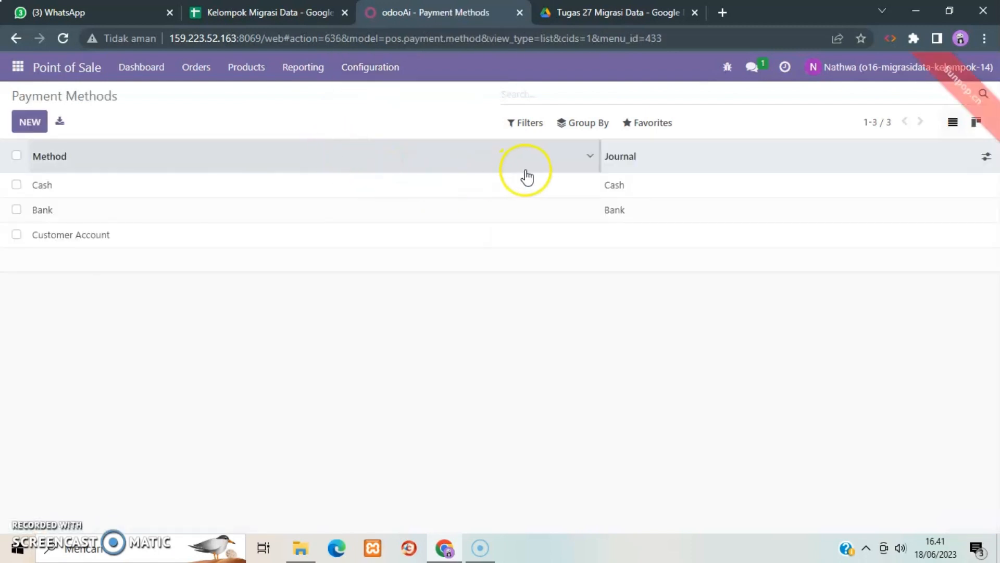
click(650, 129)
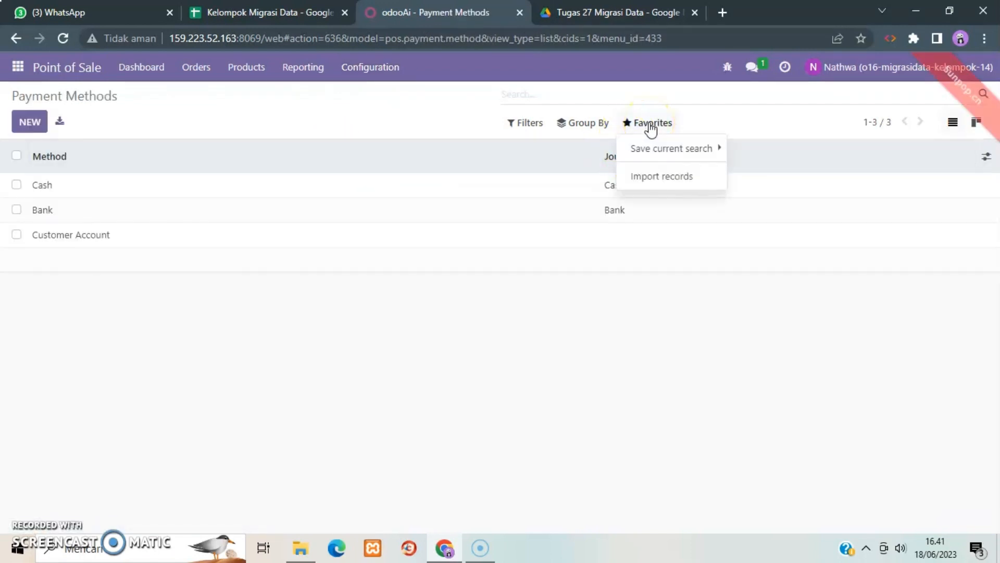
click(660, 179)
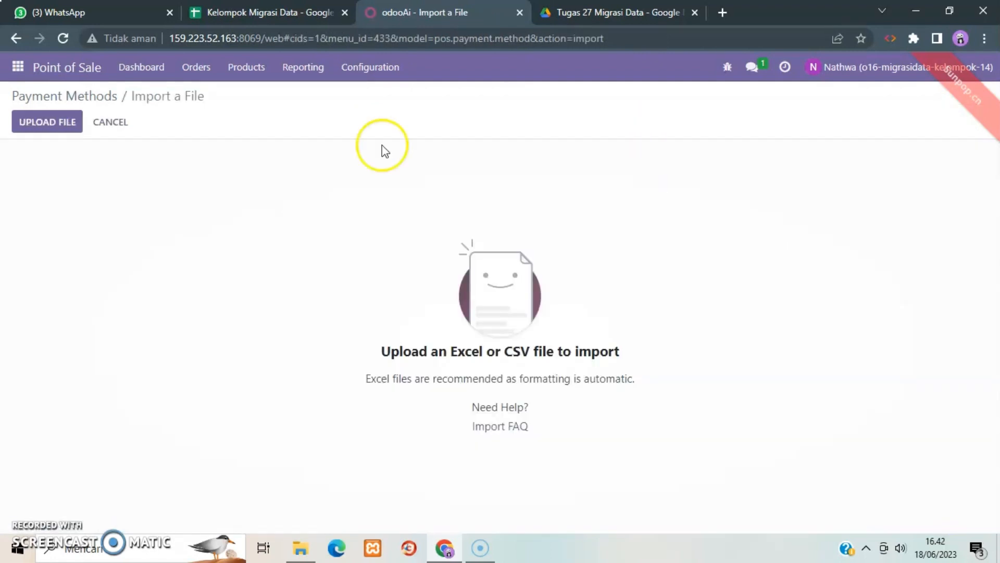
Load 02. Payment Method.xlsx from the Unduhan folder and import its payment method records.
click(63, 125)
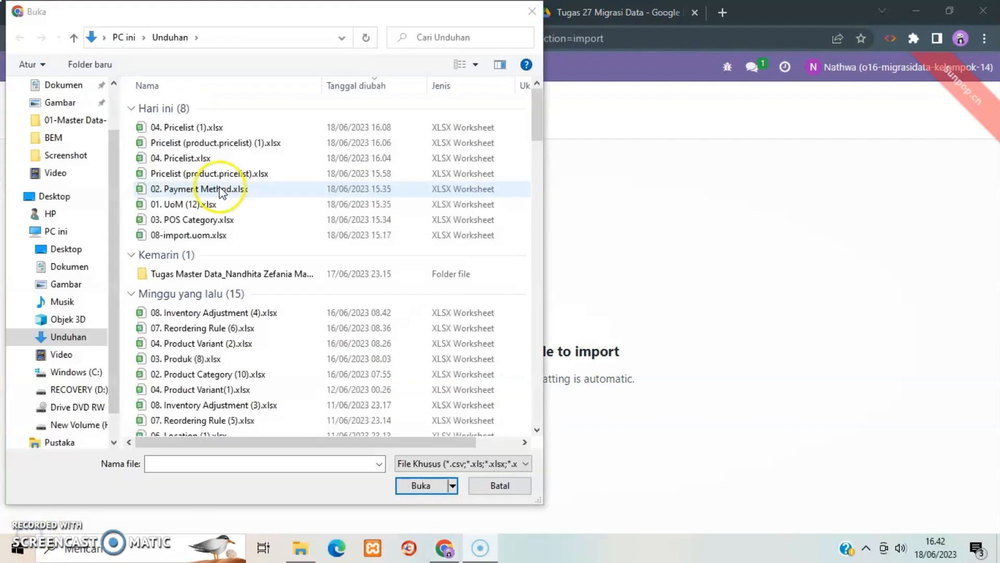
click(221, 191)
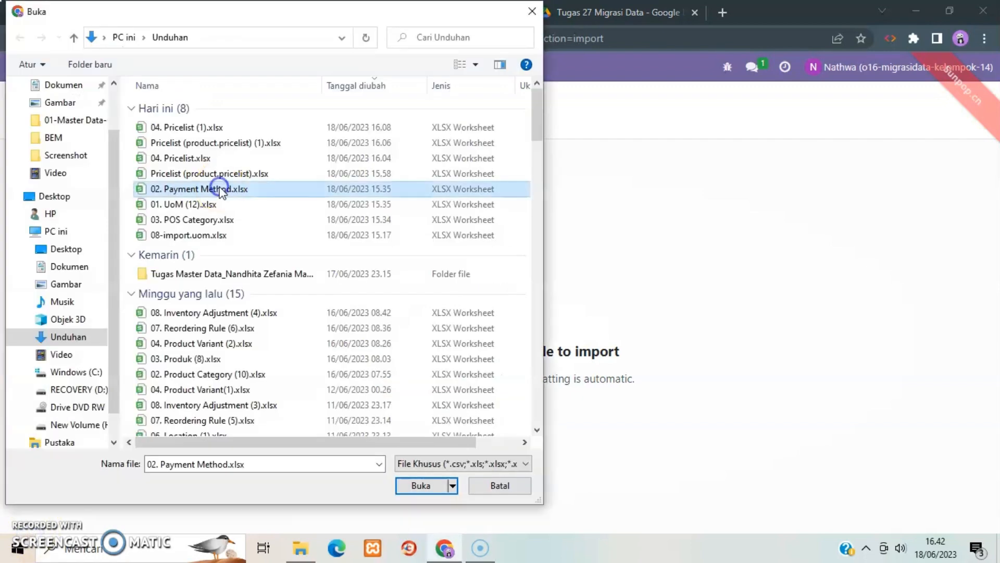
click(423, 487)
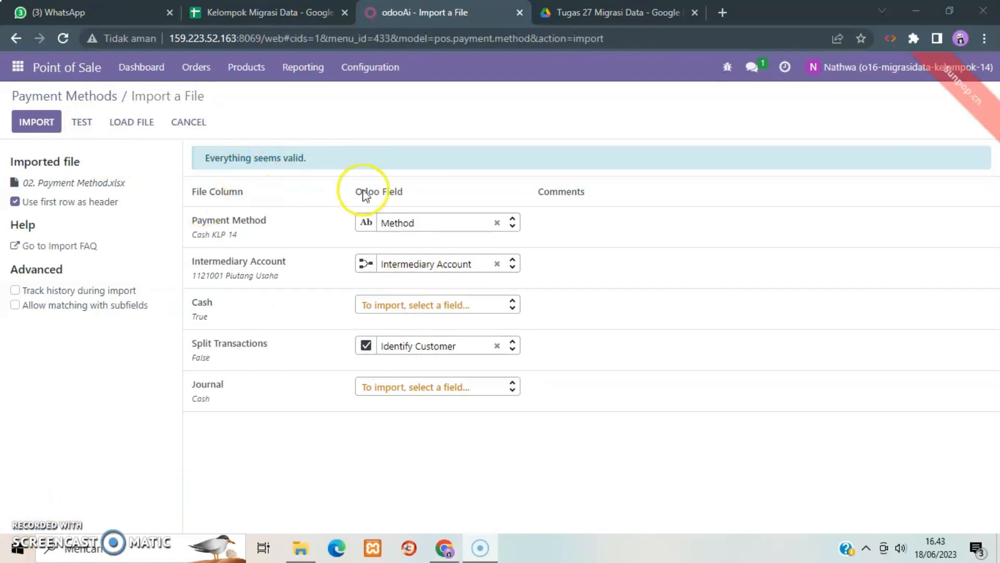
click(44, 122)
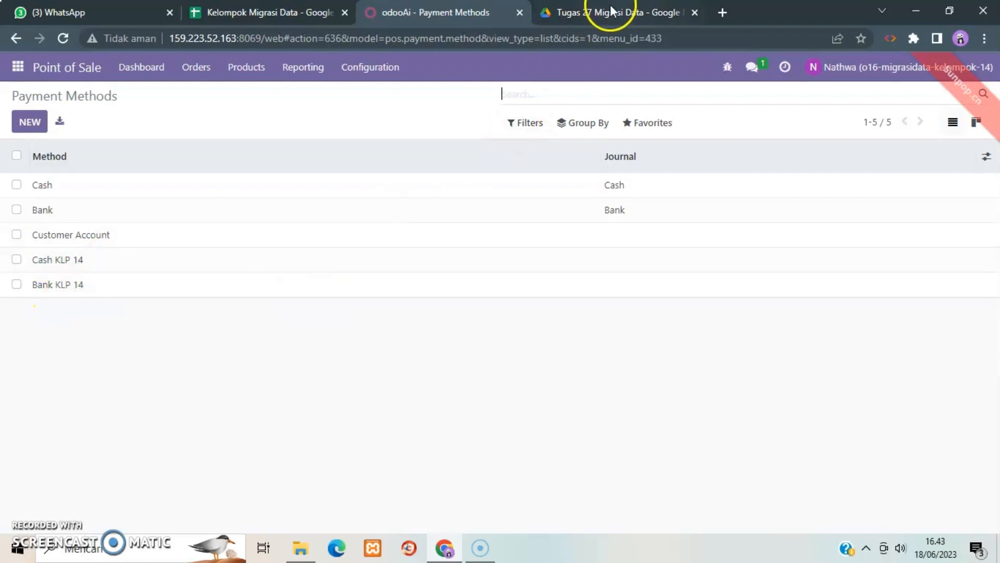
click(565, 8)
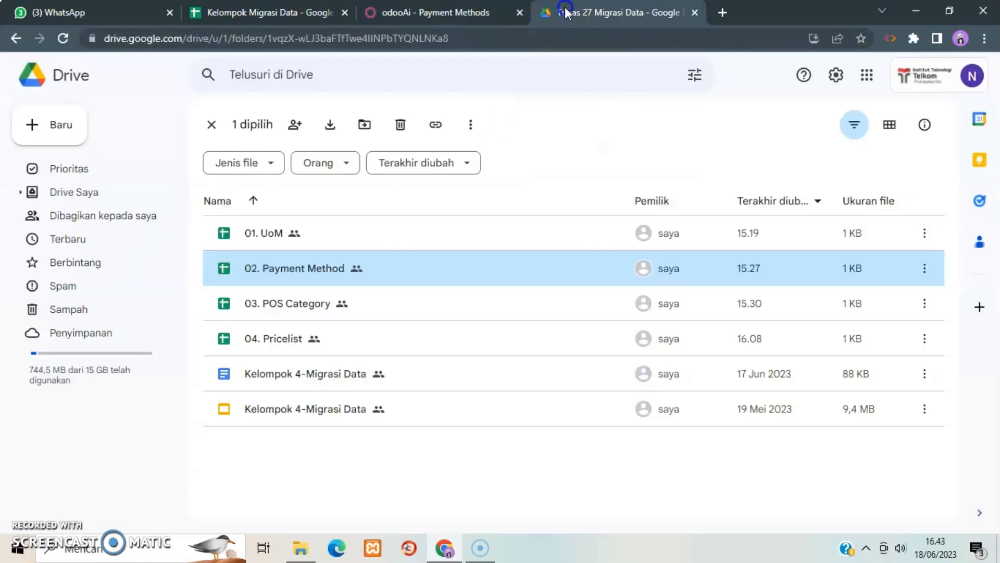
click(460, 14)
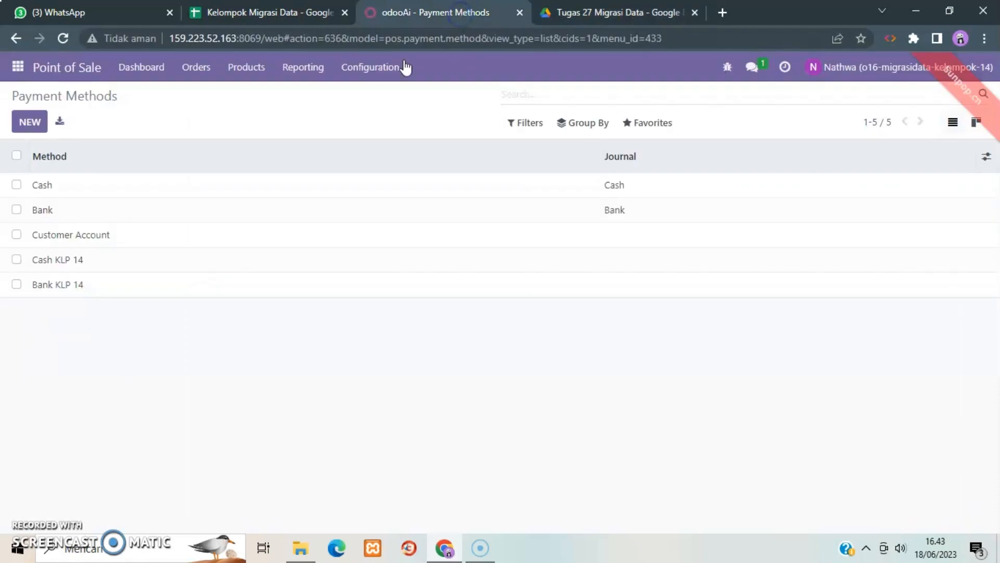
click(373, 74)
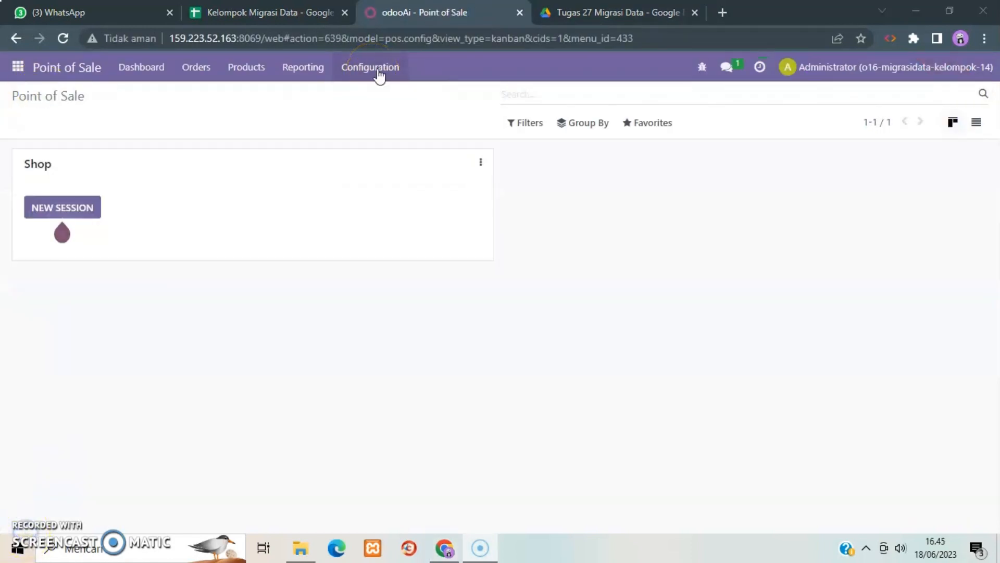
Create a new shop named Shop Kelompok 14 in the Point of Sale settings and save it.
click(378, 74)
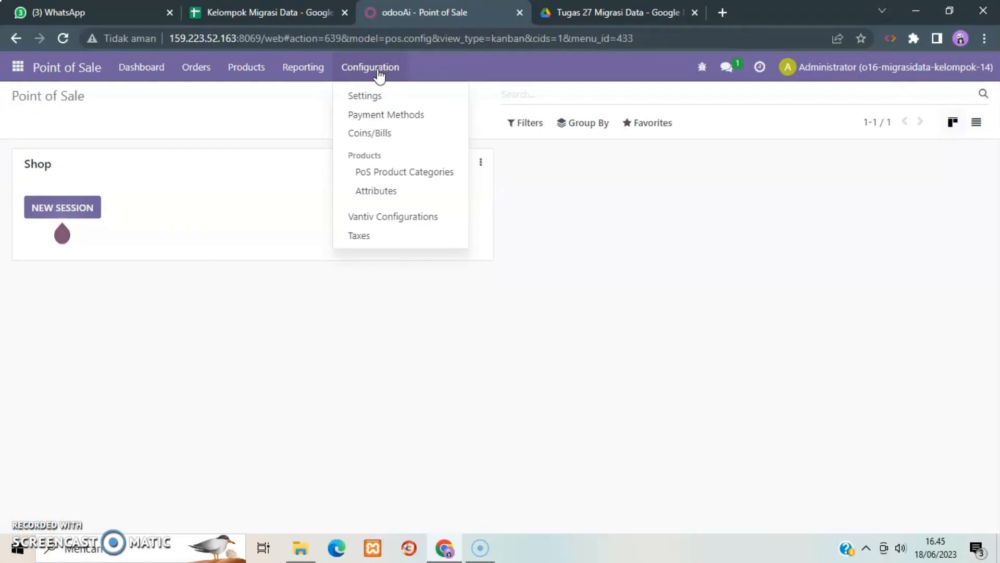
click(375, 96)
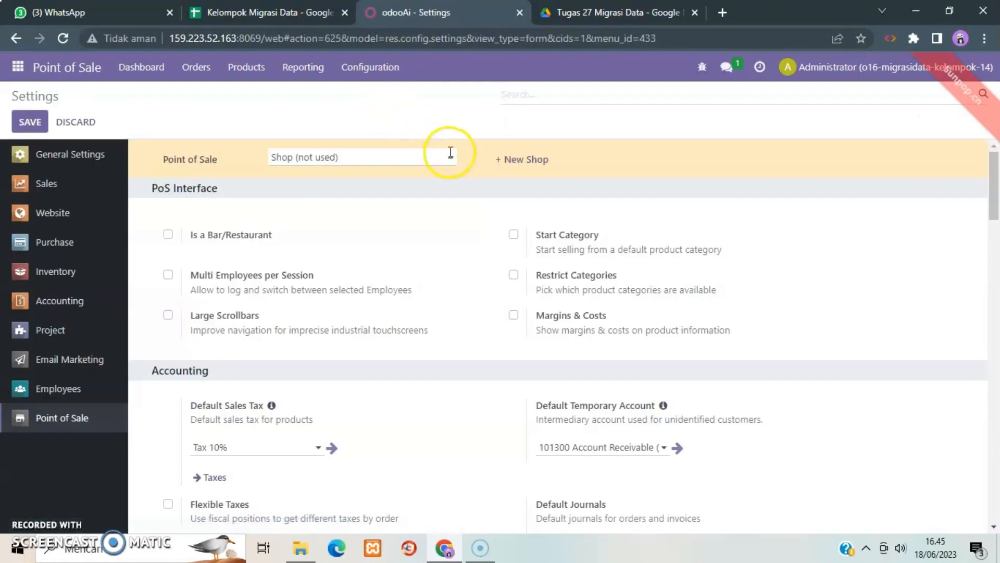
click(525, 160)
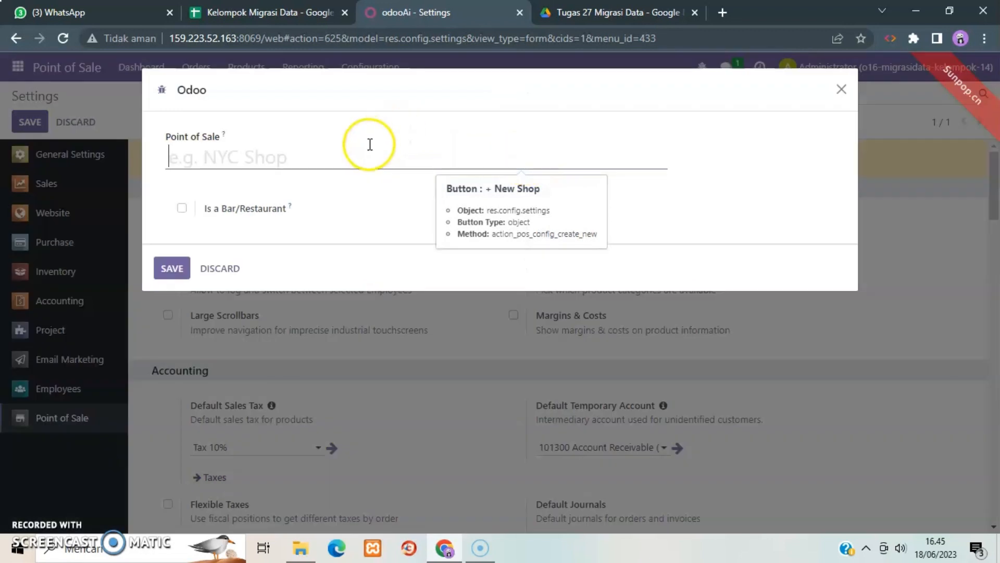
click(353, 150)
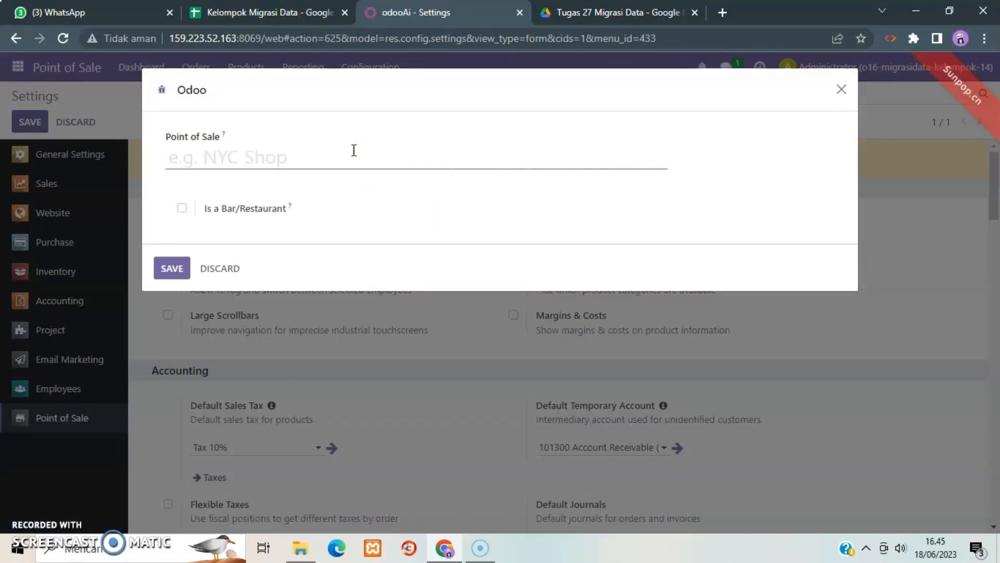
text(SH)
key(BackSpace)
key(BackSpace)
key(BackSpace)
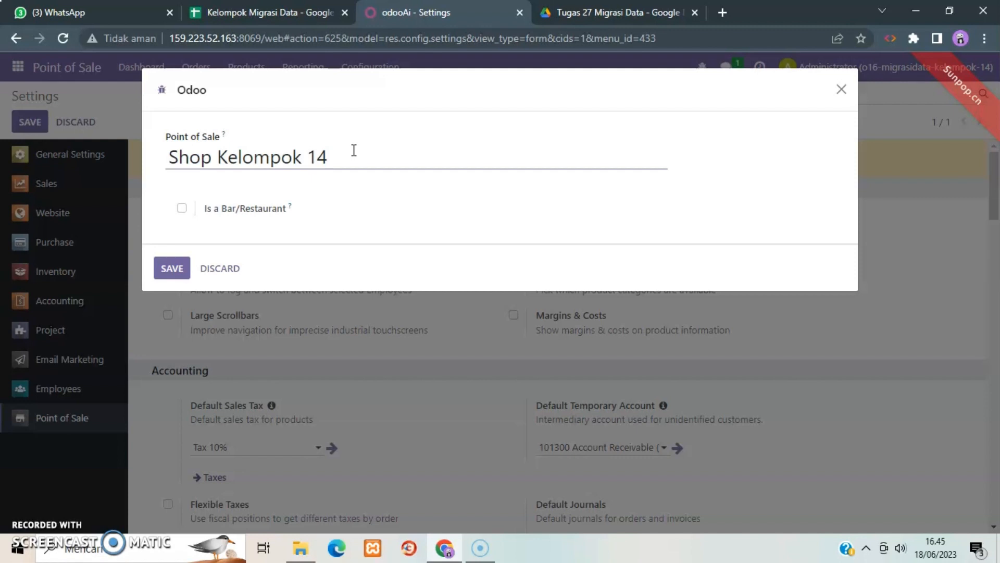
click(177, 279)
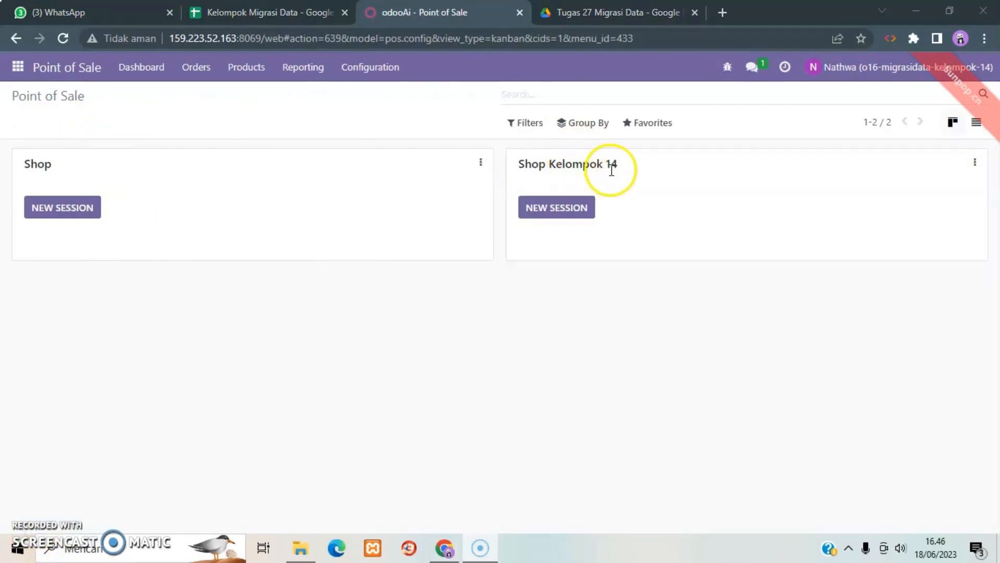
Examine the 03. POS Category spreadsheet from the Google Drive folder, close it and return to Odoo's Point of Sale.
click(590, 7)
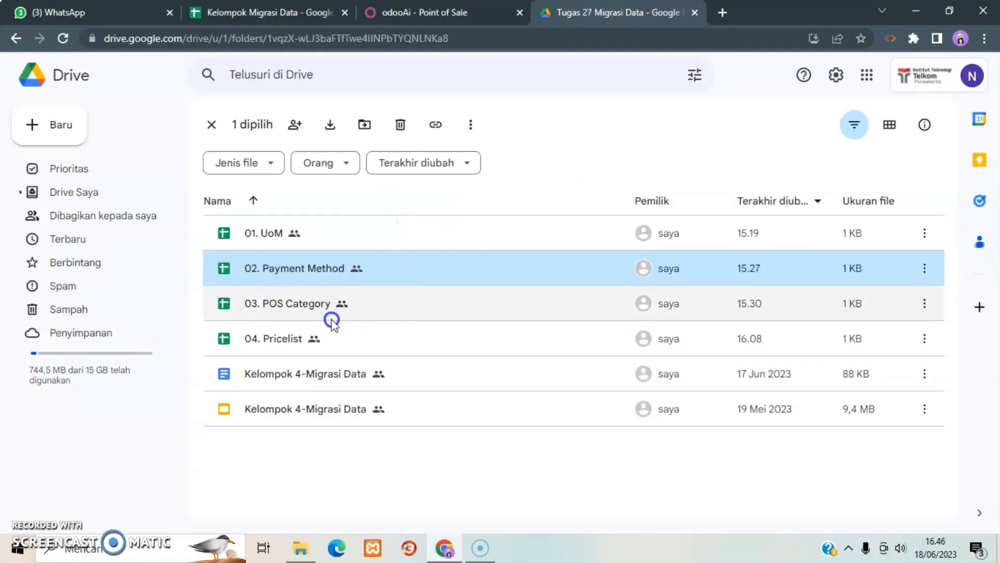
double_click(303, 306)
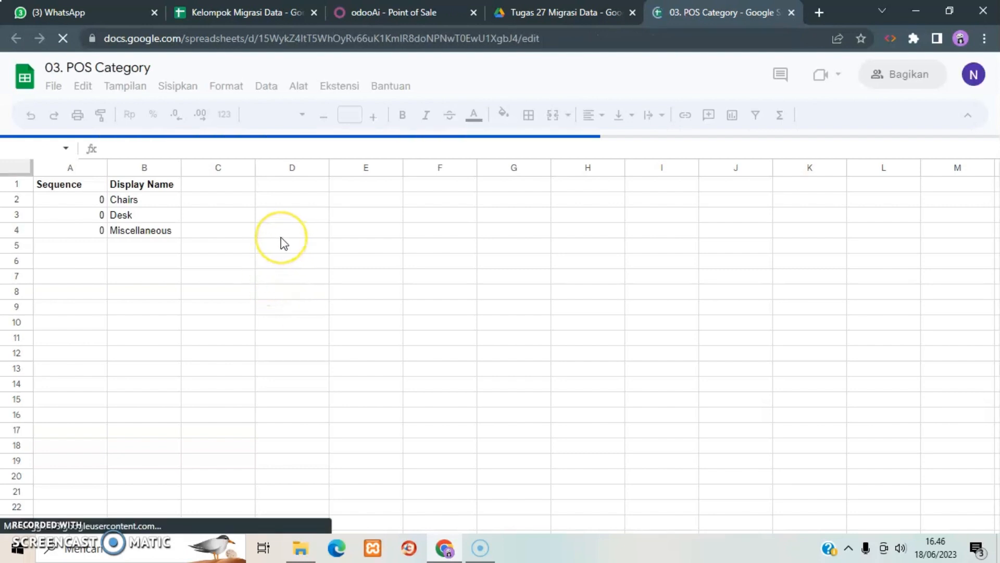
click(792, 12)
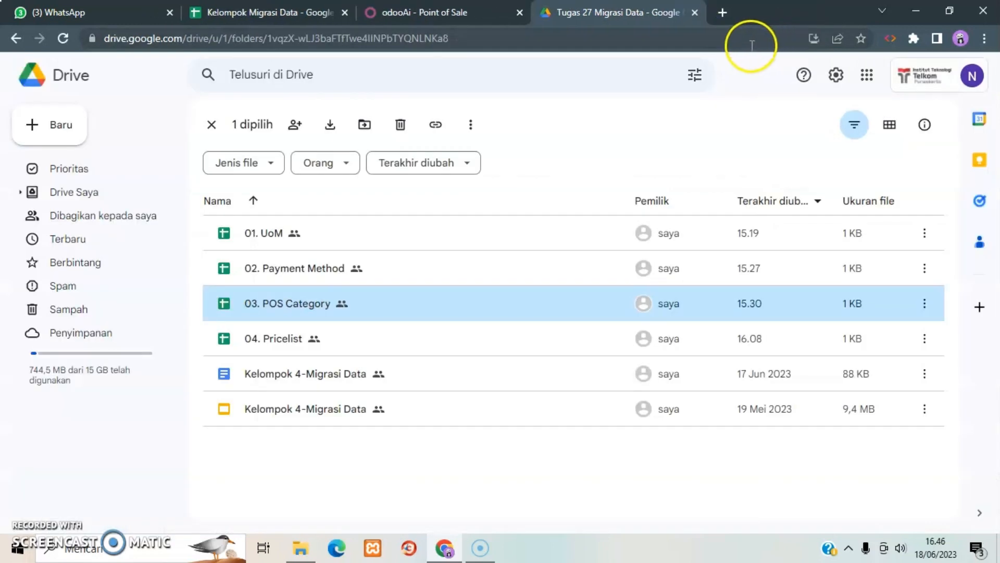
click(411, 12)
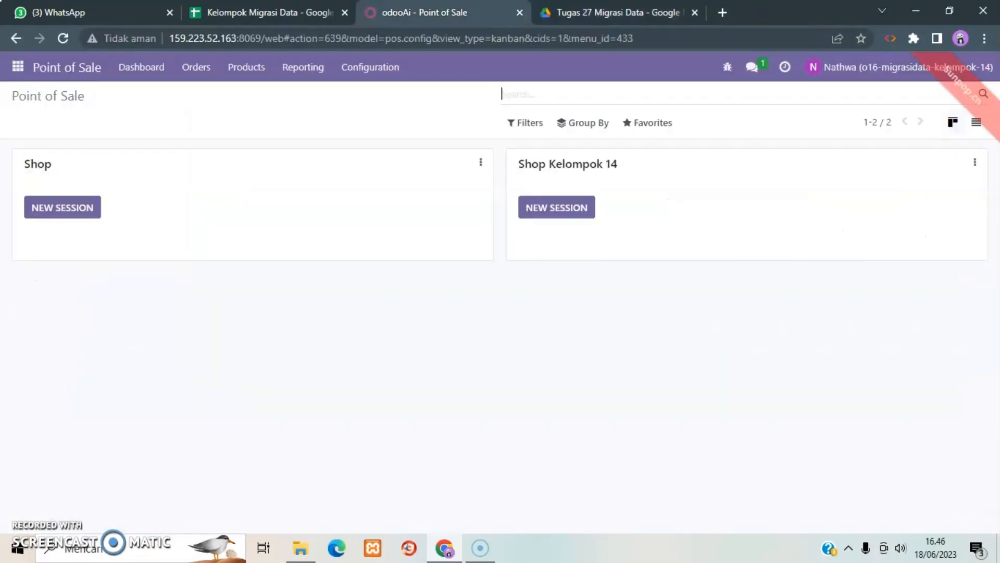
Load 03. POS Category.xlsx from the Unduhan folder into a PoS Product Categories import and map the Display Name column to Category Name.
click(380, 77)
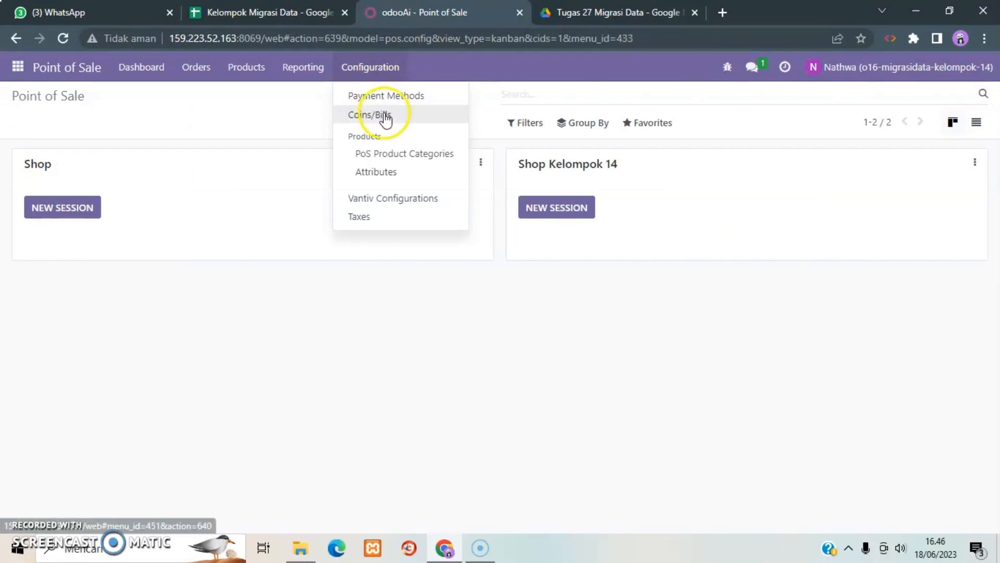
click(399, 156)
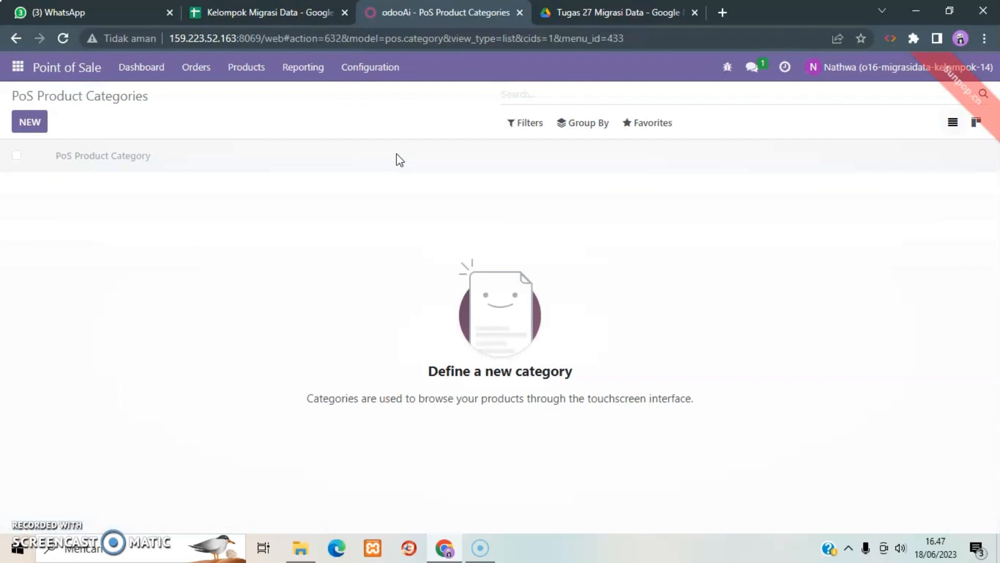
click(656, 128)
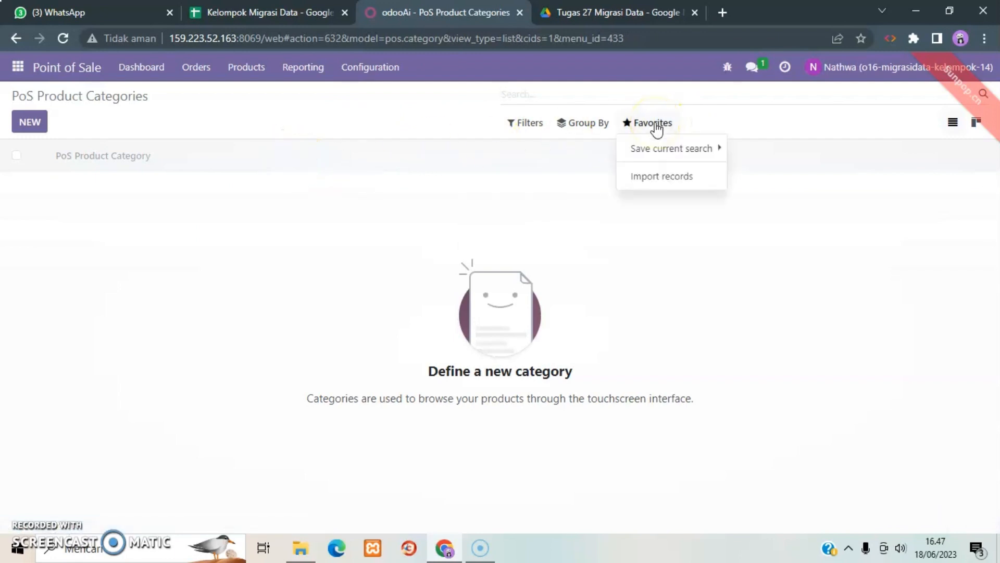
click(654, 177)
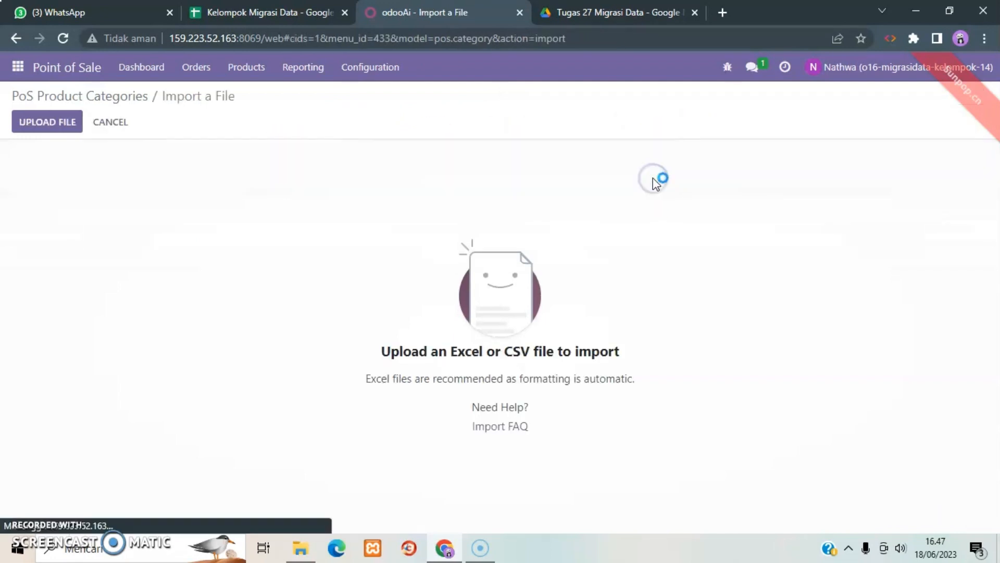
click(52, 124)
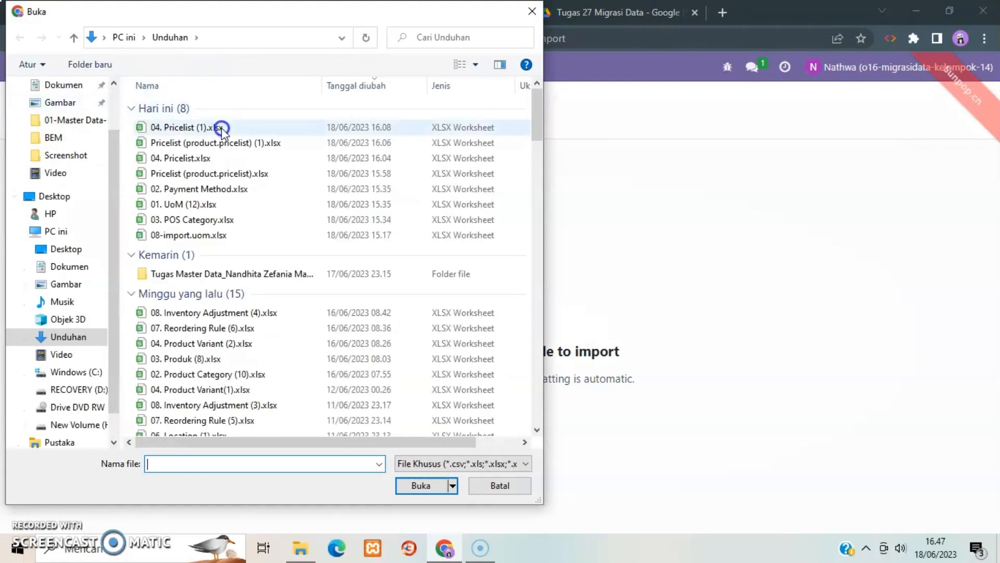
click(211, 219)
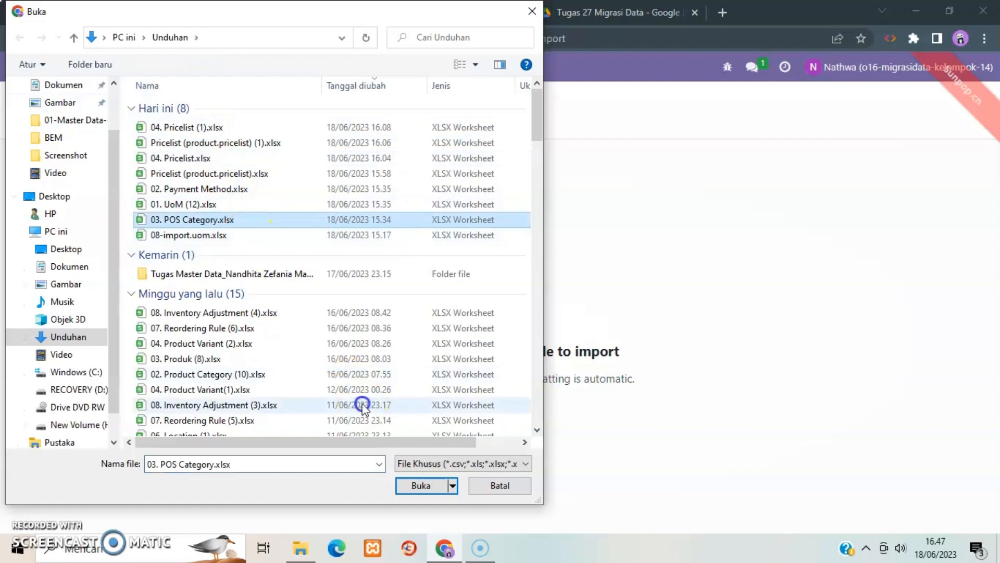
click(416, 486)
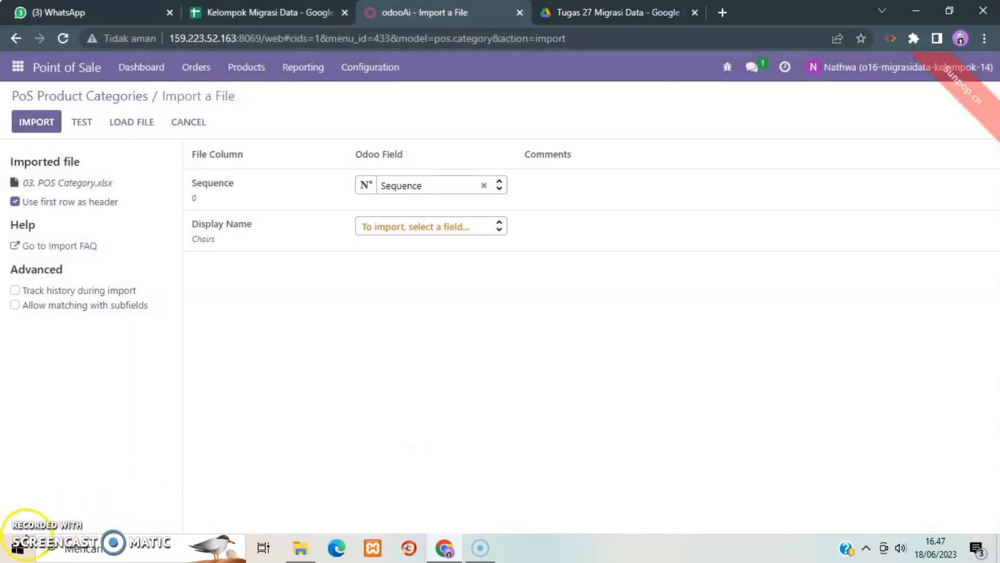
click(499, 227)
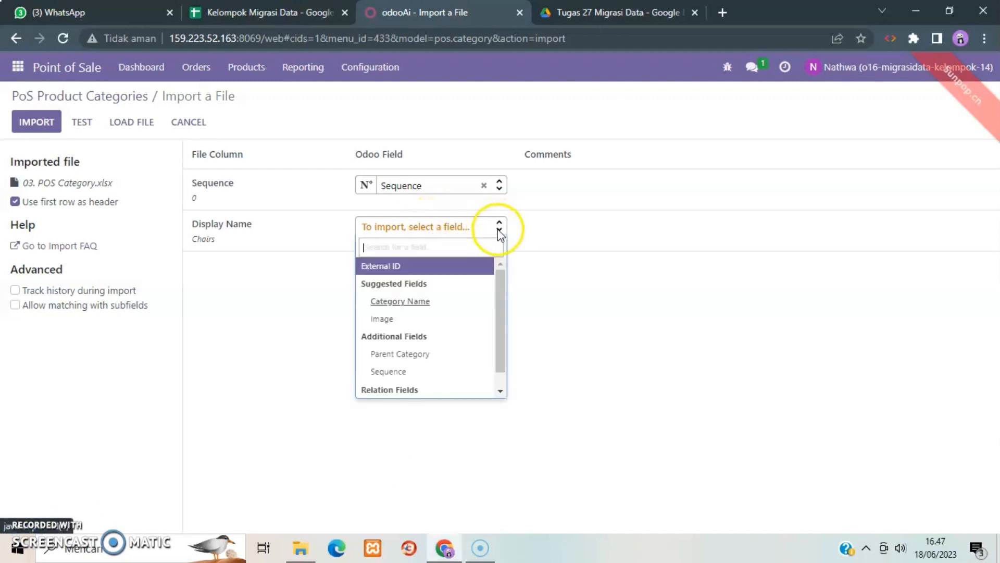
click(426, 302)
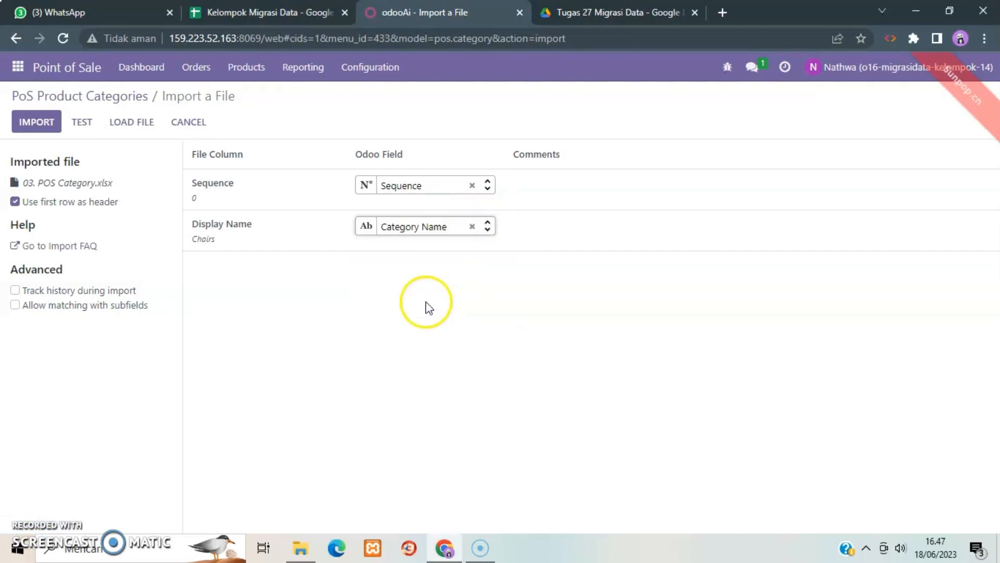
Test the 03. POS Category.xlsx data and import the PoS product categories.
click(92, 119)
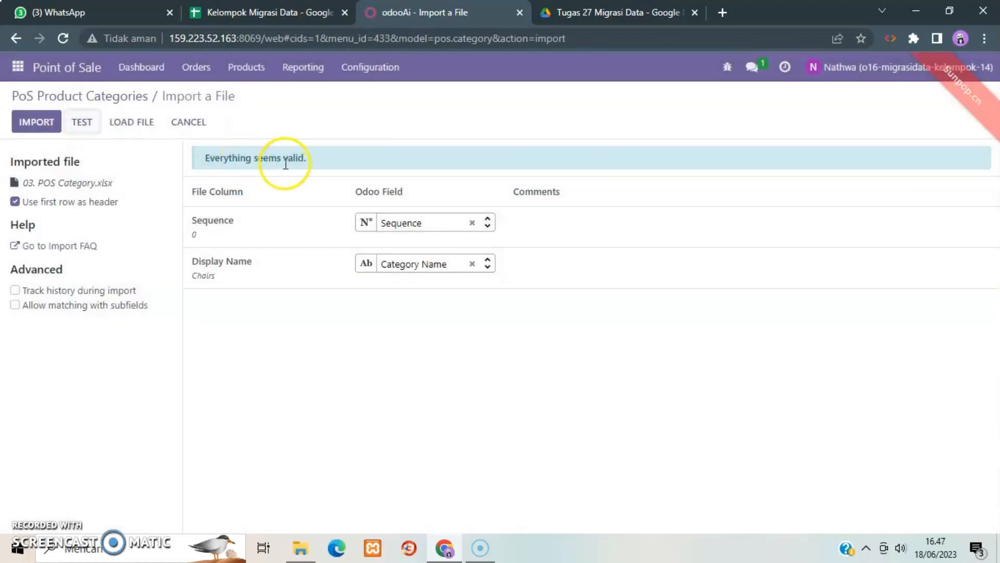
click(39, 123)
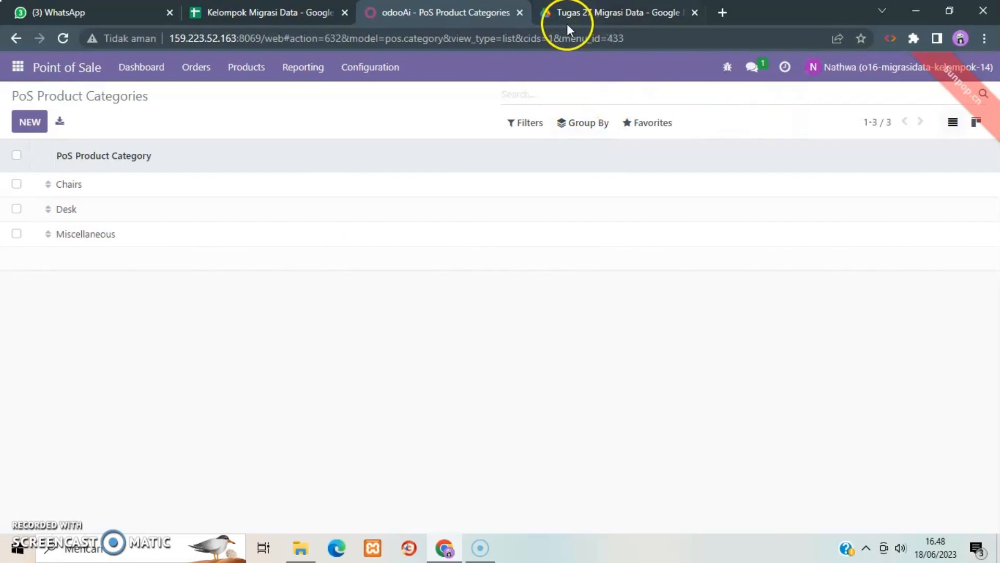
Examine the 04. Pricelist spreadsheet from the Google Drive folder and return to Odoo's Point of Sale.
click(595, 13)
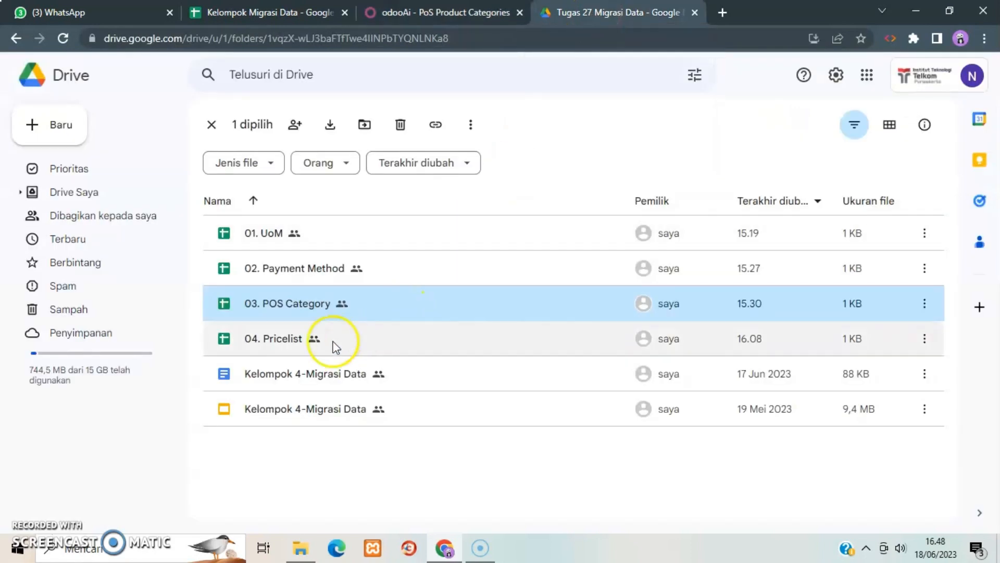
double_click(288, 341)
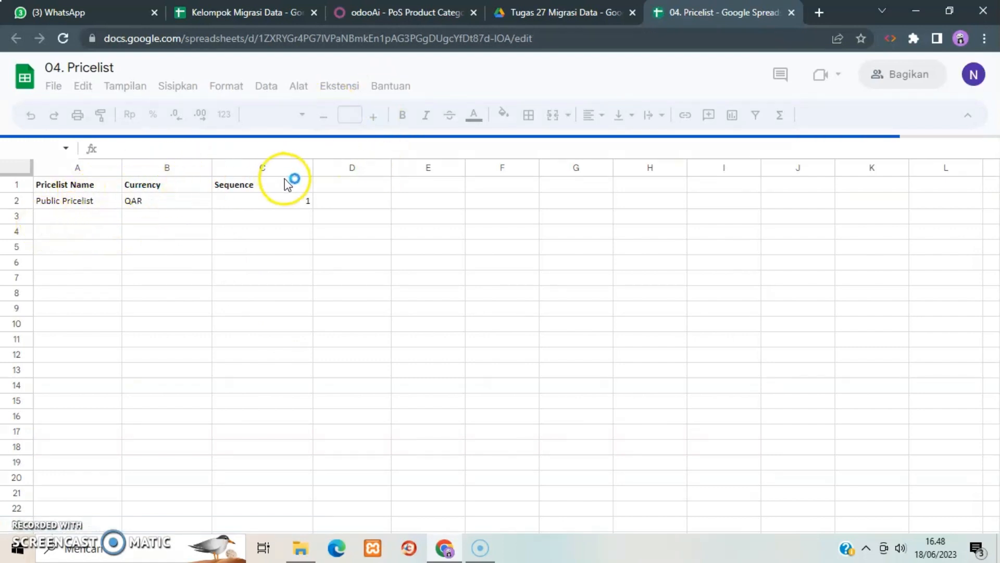
click(354, 12)
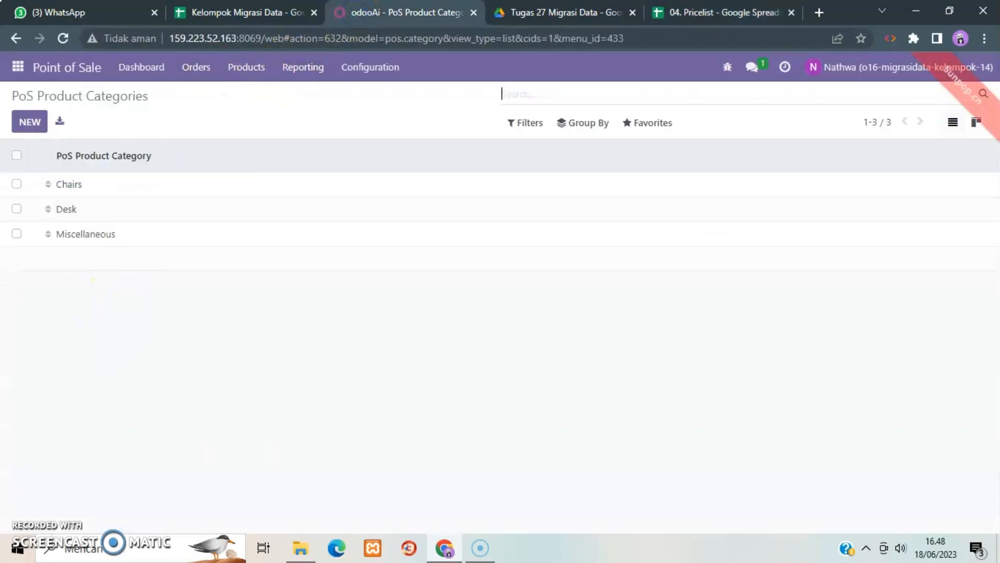
Load 04. Pricelist (1).xlsx from the Unduhan folder into a Pricelists import.
click(250, 75)
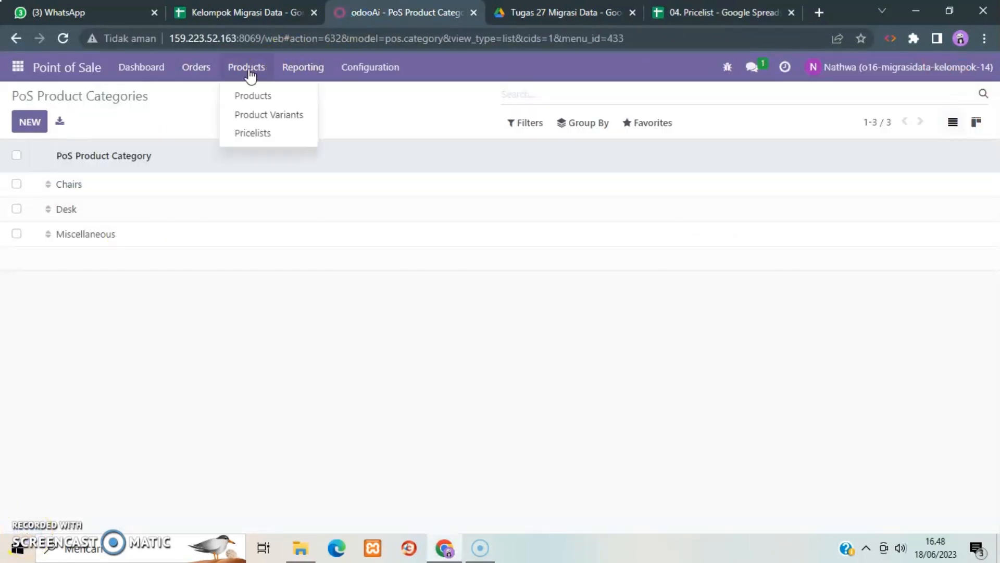
click(256, 135)
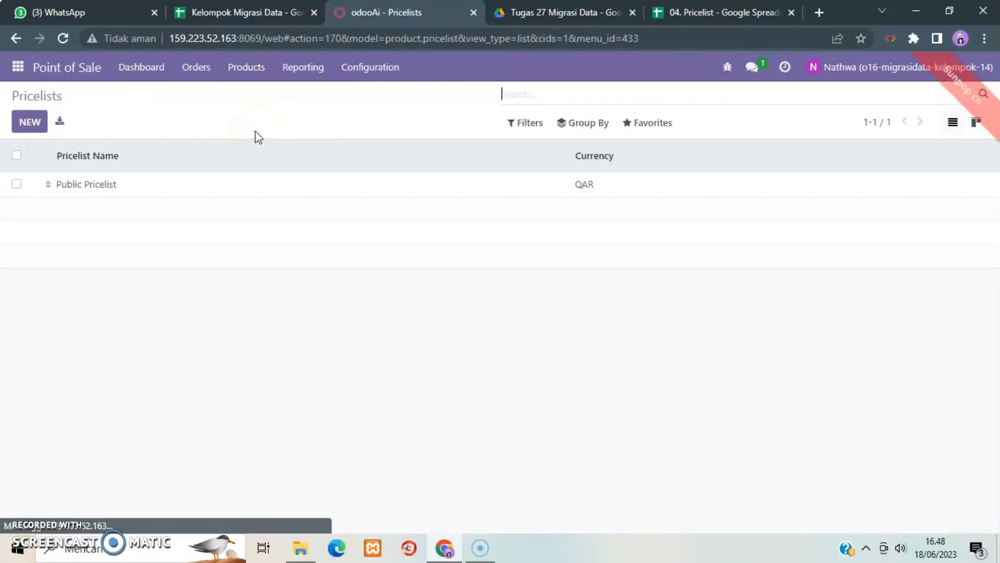
click(652, 124)
click(653, 182)
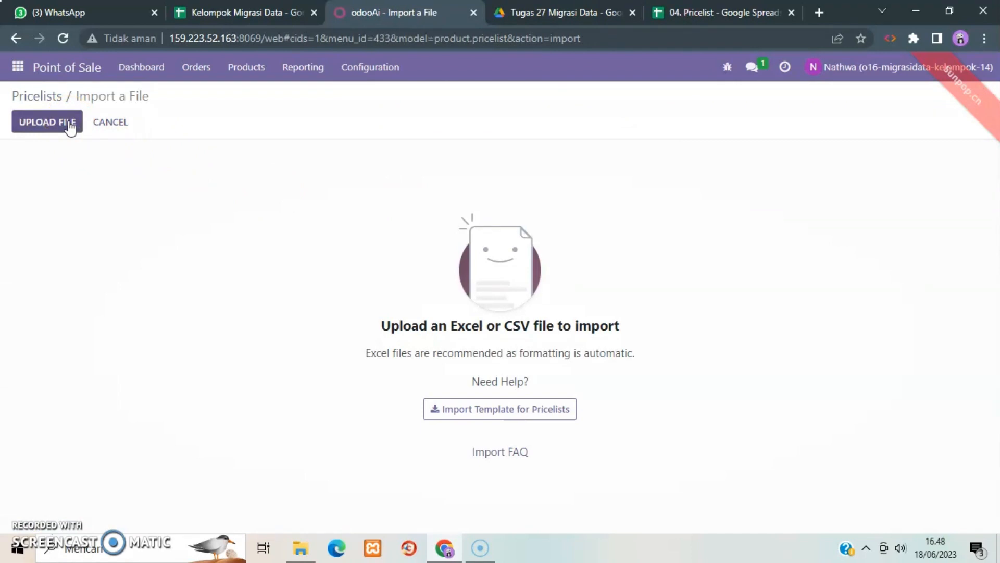
click(69, 125)
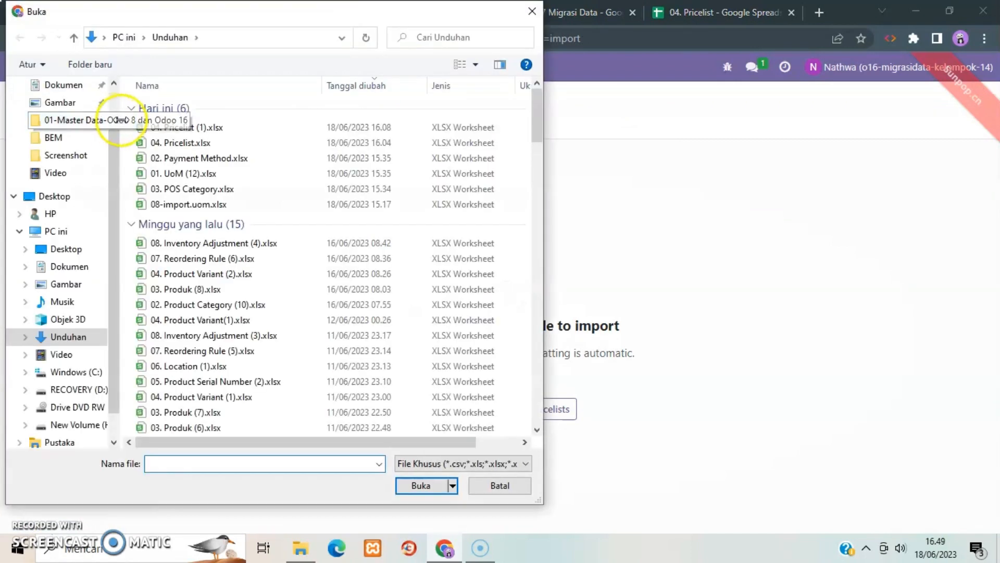
click(213, 130)
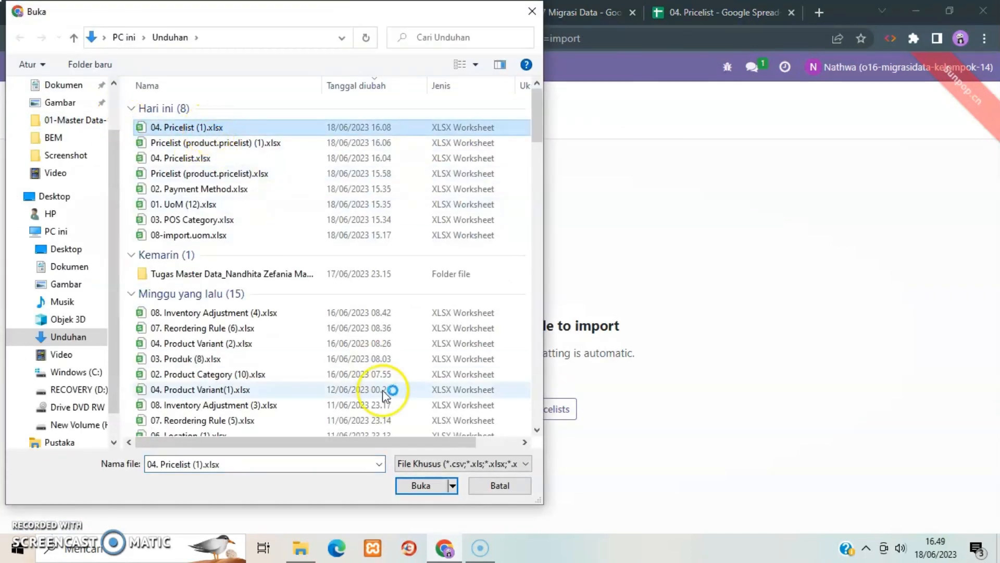
click(419, 486)
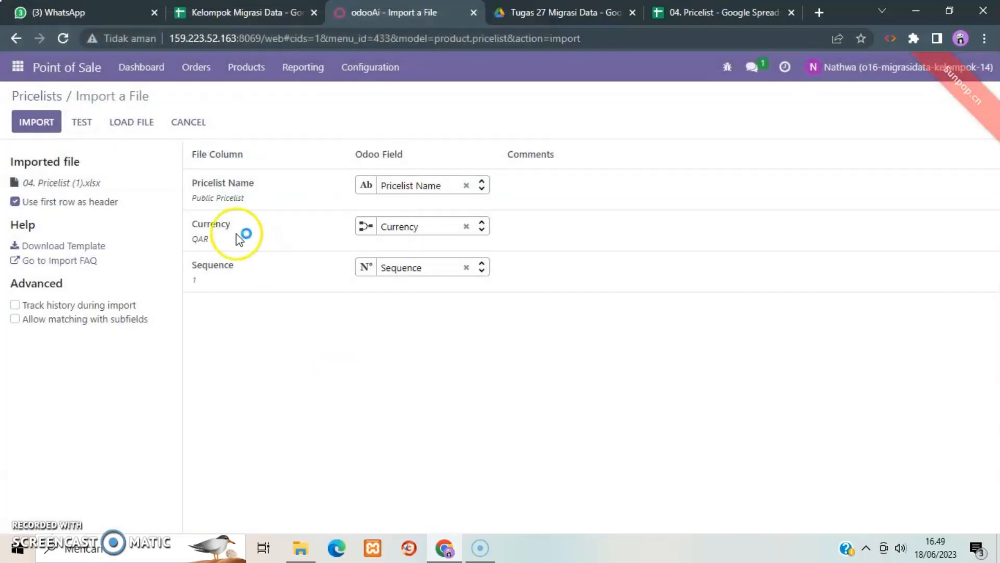
Test the pricelist import data and return to the Point of Sale Pricelists.
click(80, 124)
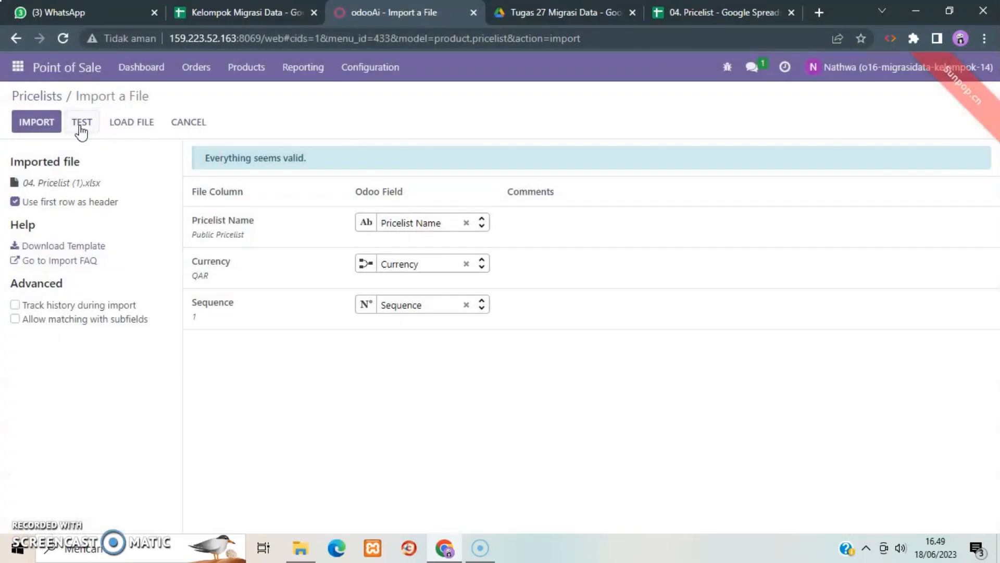
click(38, 139)
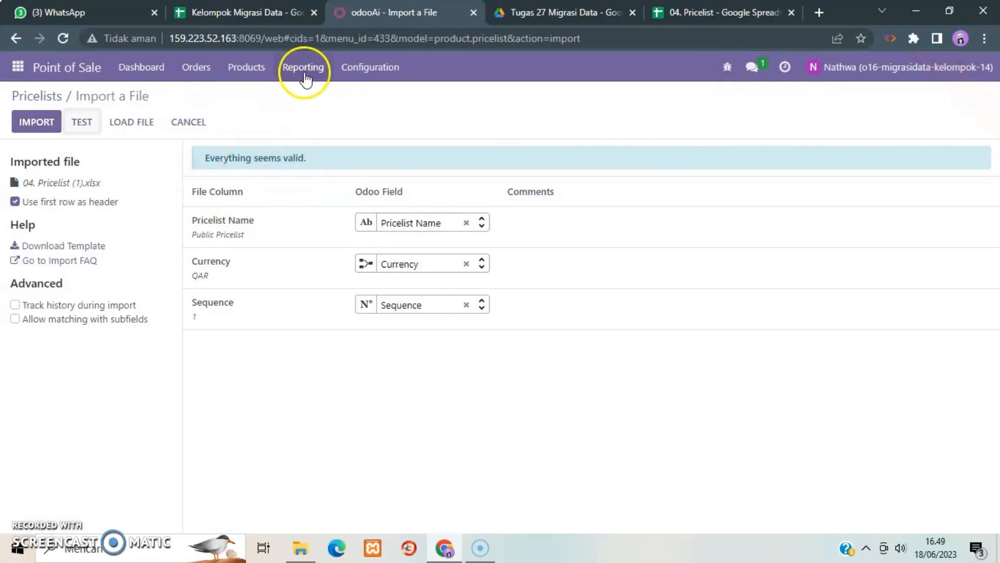
click(267, 72)
click(261, 133)
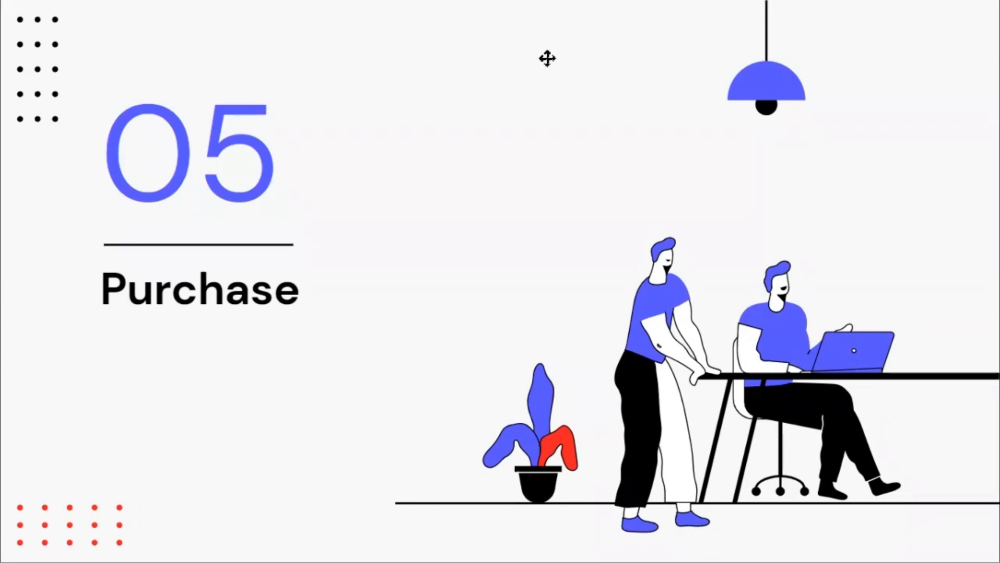
click(876, 152)
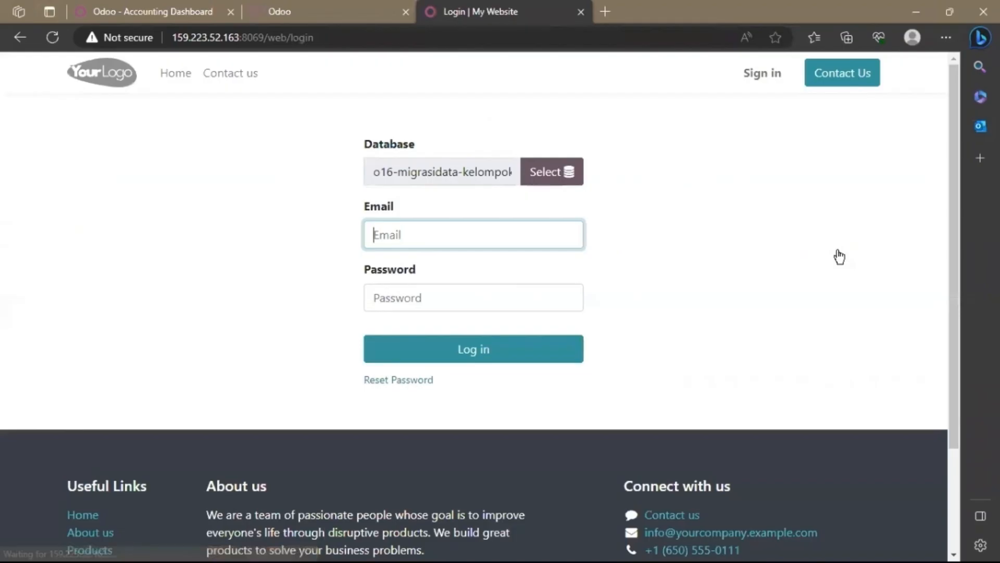
Log in to the Odoo database as the purchase manager with the account's e-mail and password.
click(494, 225)
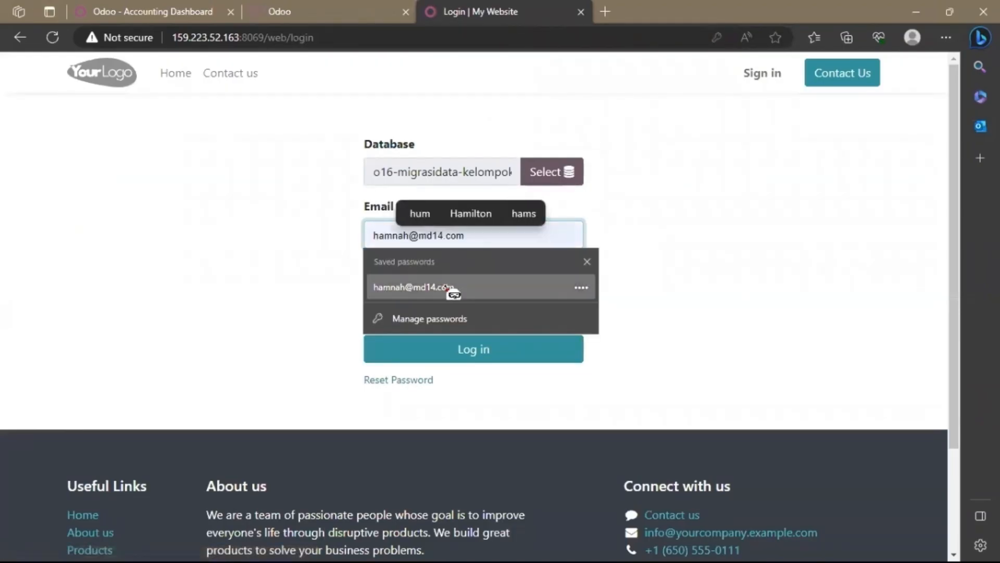
click(453, 288)
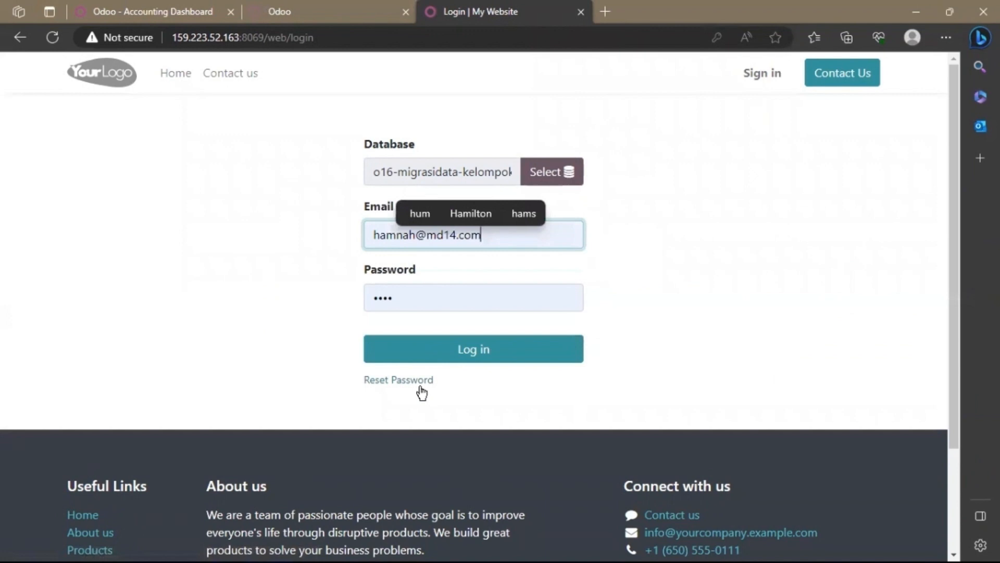
click(449, 357)
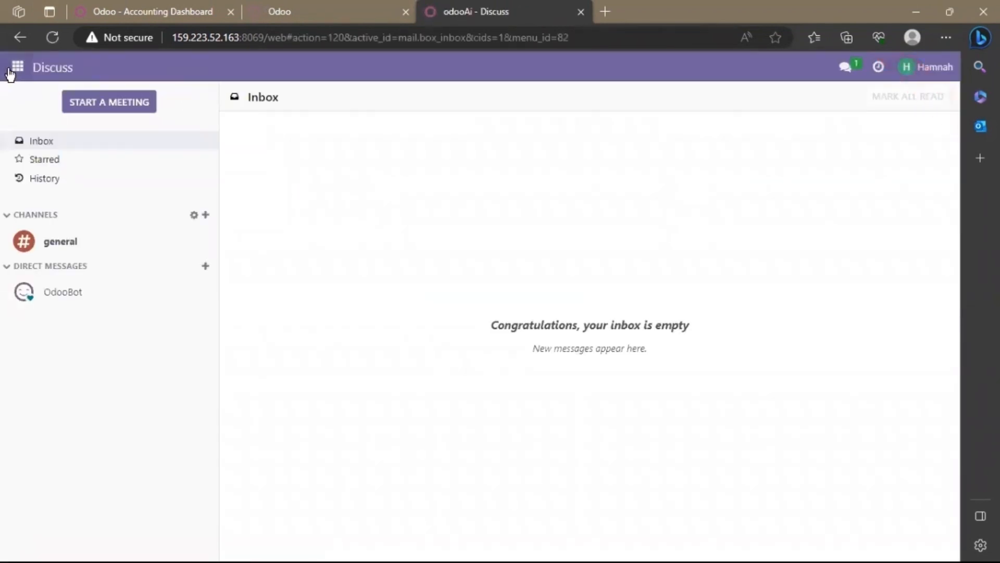
Start a record import for the Vendors in the Purchase module.
click(15, 68)
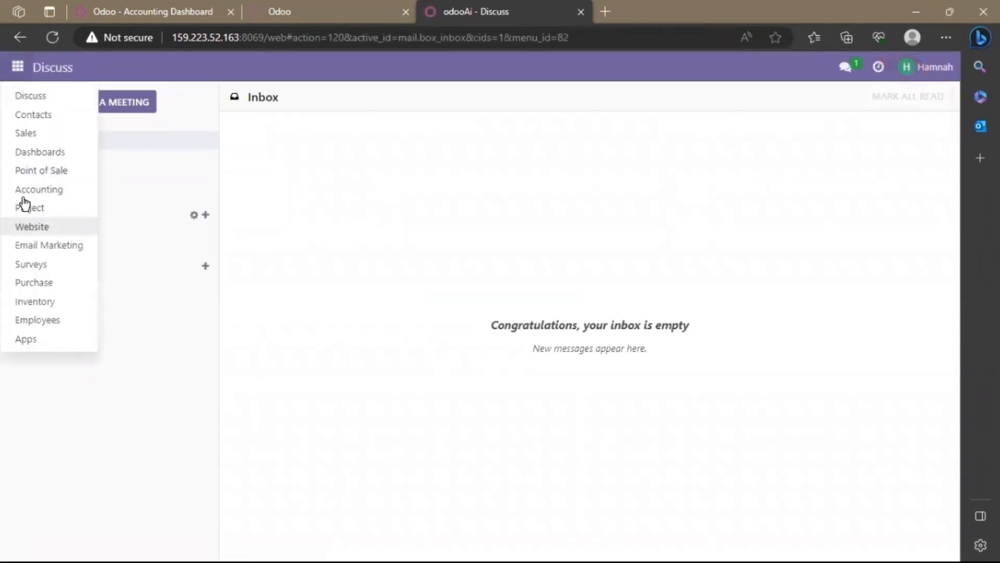
click(37, 284)
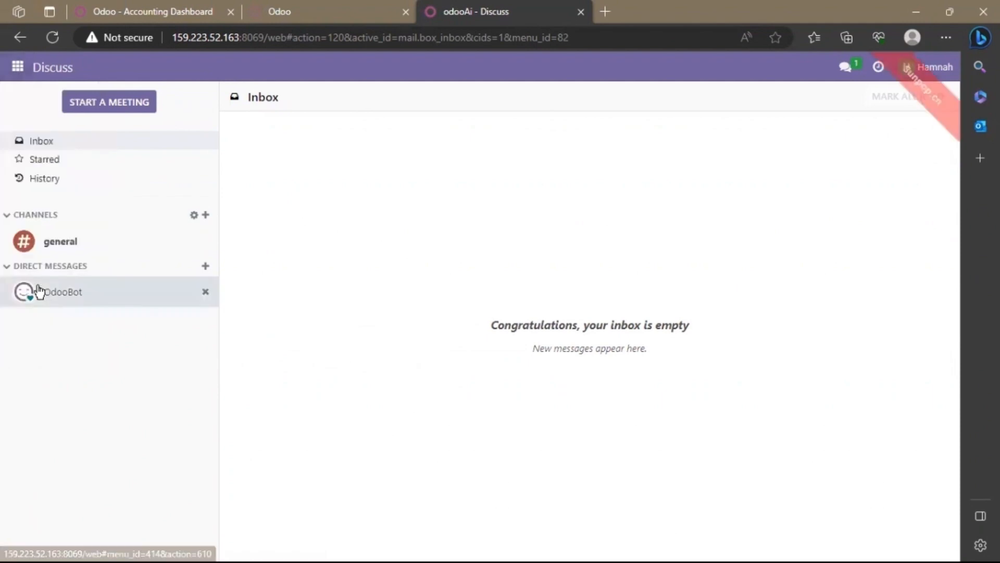
click(112, 67)
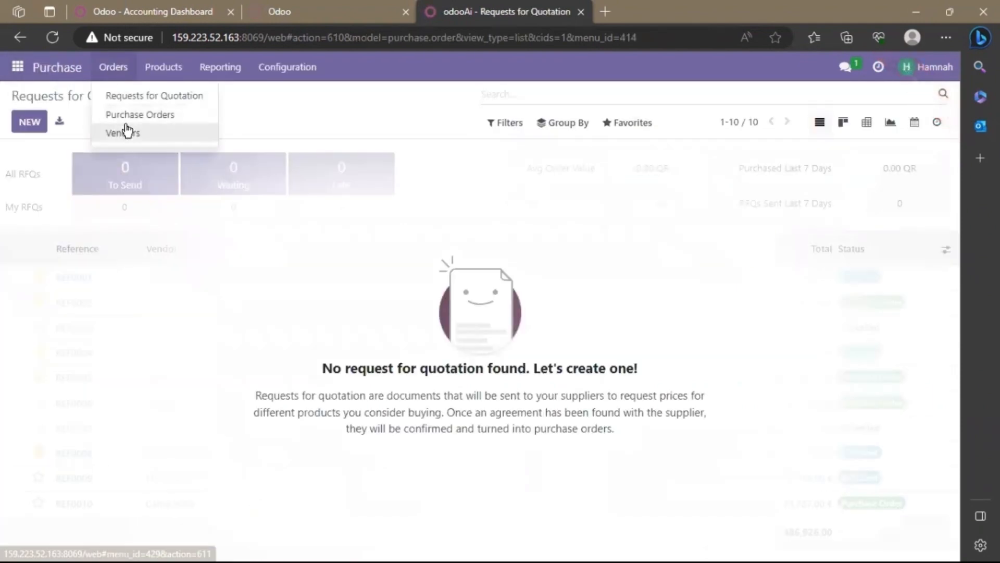
click(127, 132)
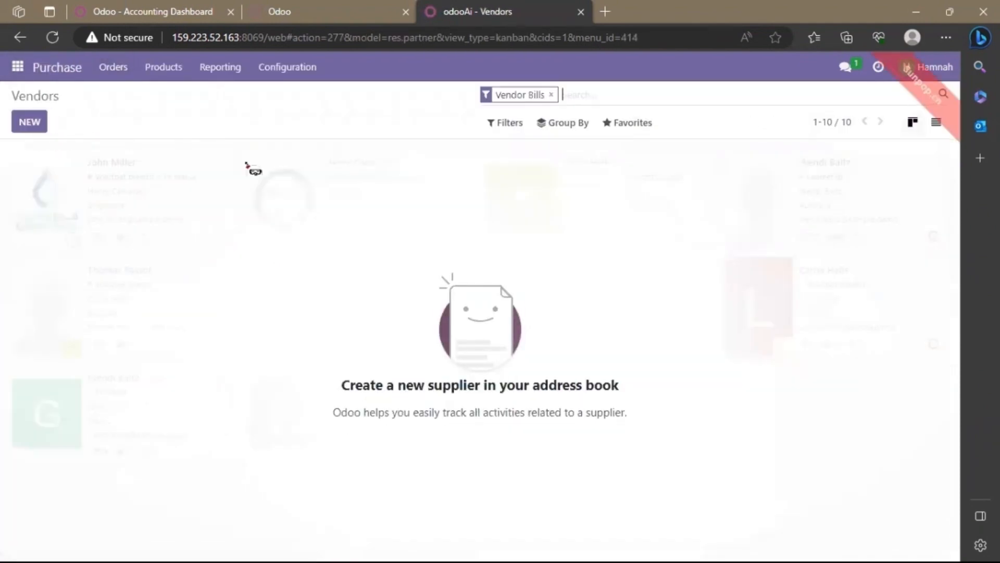
click(642, 121)
click(679, 184)
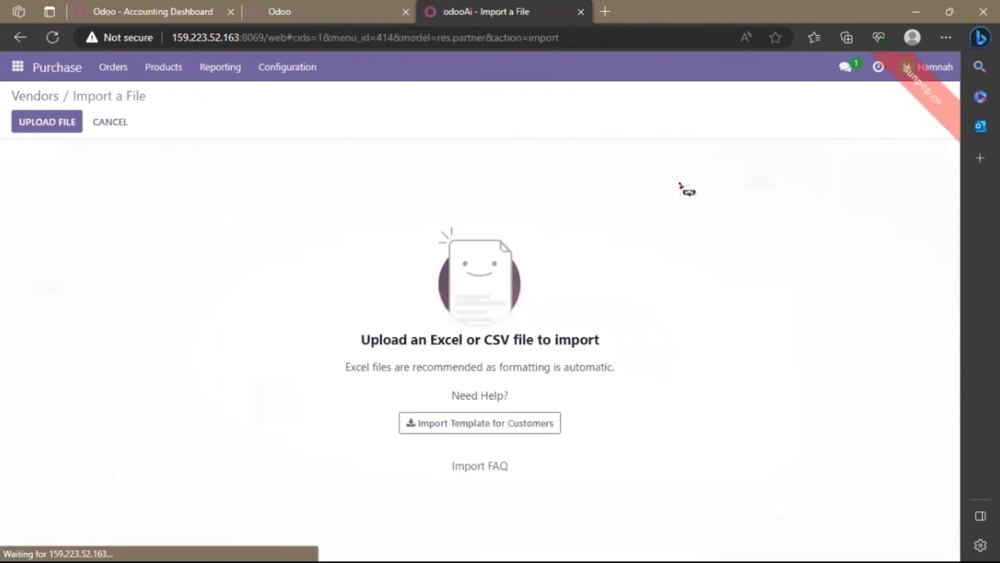
Load Mater data vendor (2).xlsx from the Downloads folder, test it and import its vendor records.
click(64, 116)
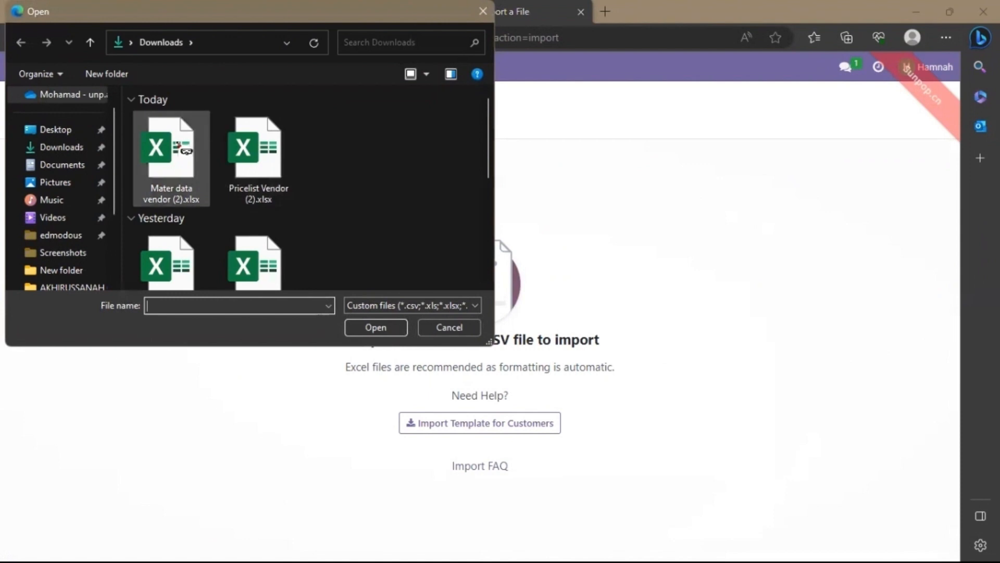
click(174, 149)
double_click(174, 149)
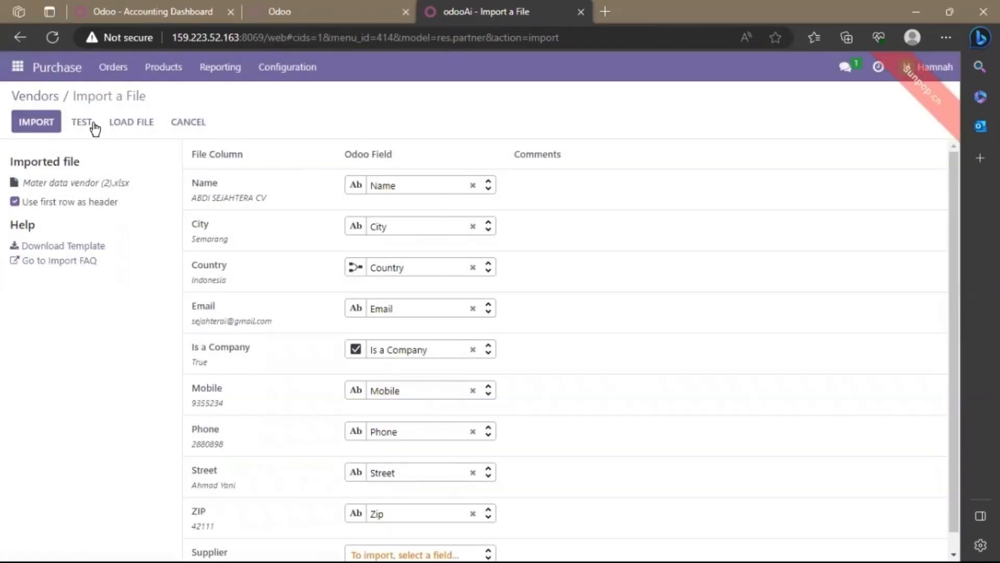
click(81, 122)
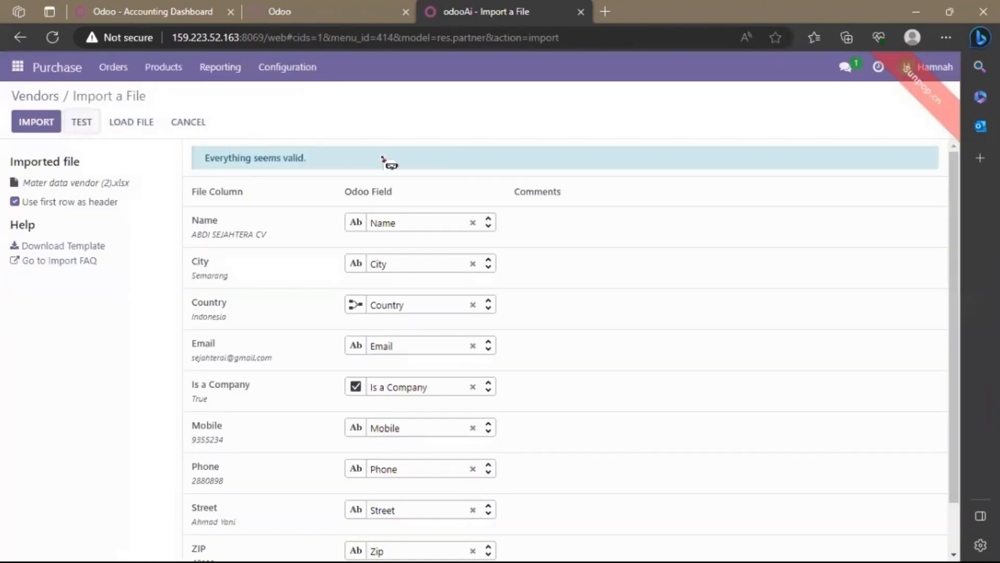
click(32, 128)
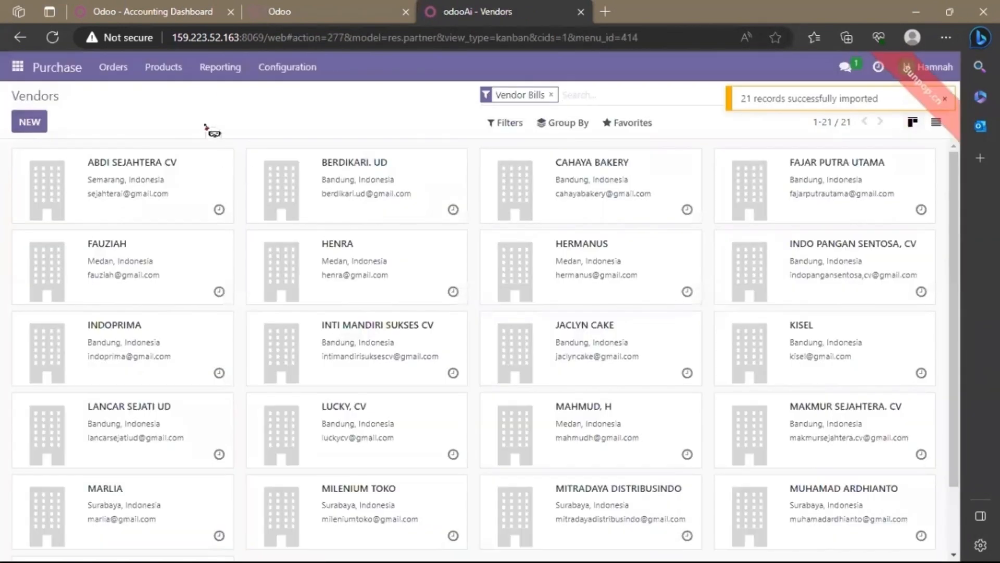
Start a record import for the Vendor Pricelists in the Purchase module.
click(269, 68)
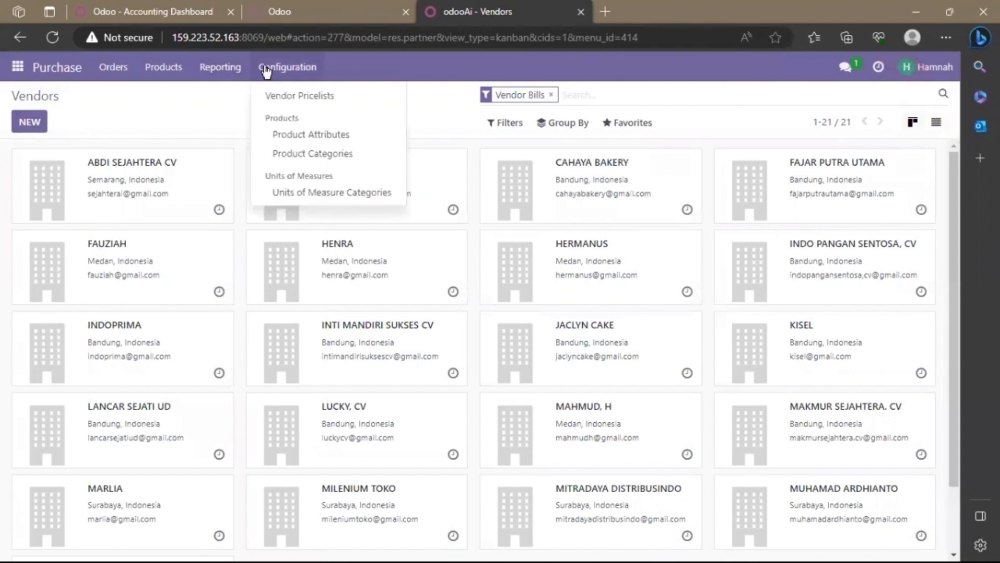
click(326, 99)
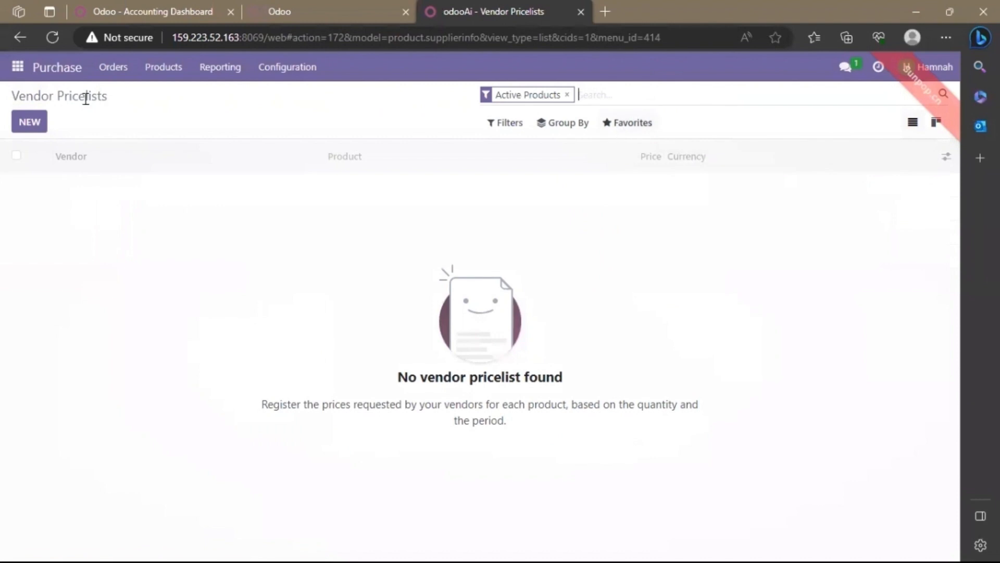
click(646, 126)
click(652, 177)
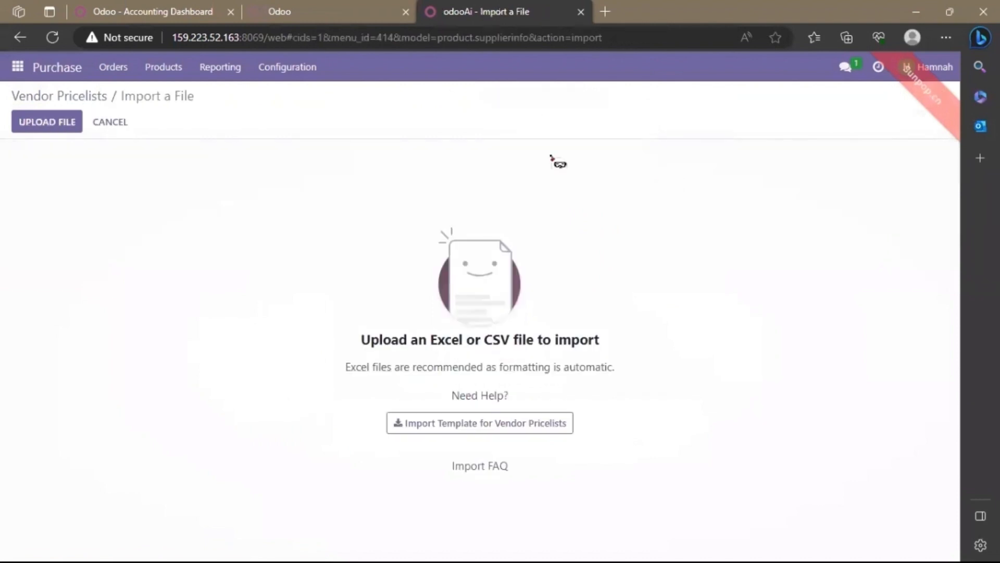
Load, test and import Pricelist Vendor (2).xlsx from the Downloads folder, and clear the Active Products filter from the Vendor Pricelists.
click(71, 120)
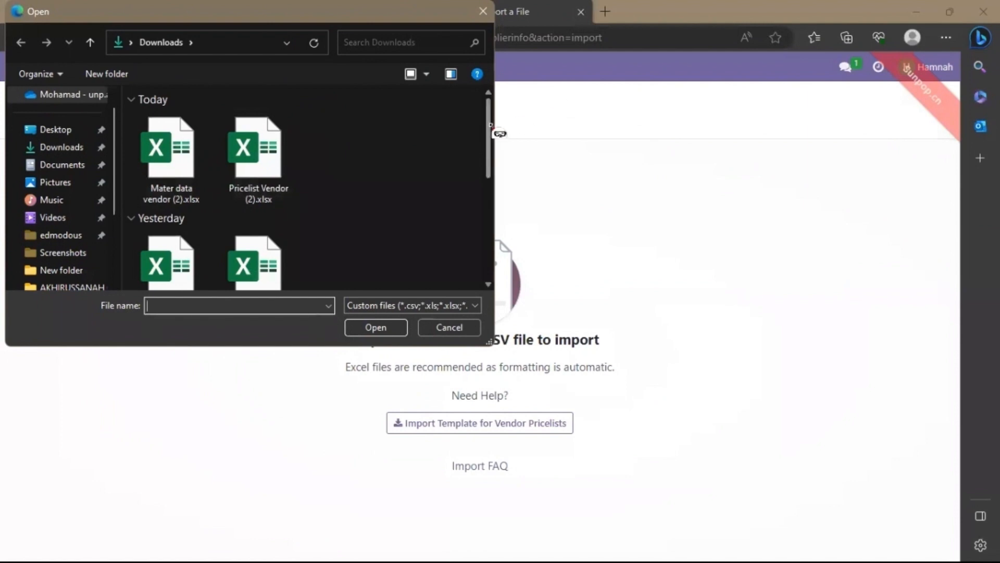
double_click(279, 167)
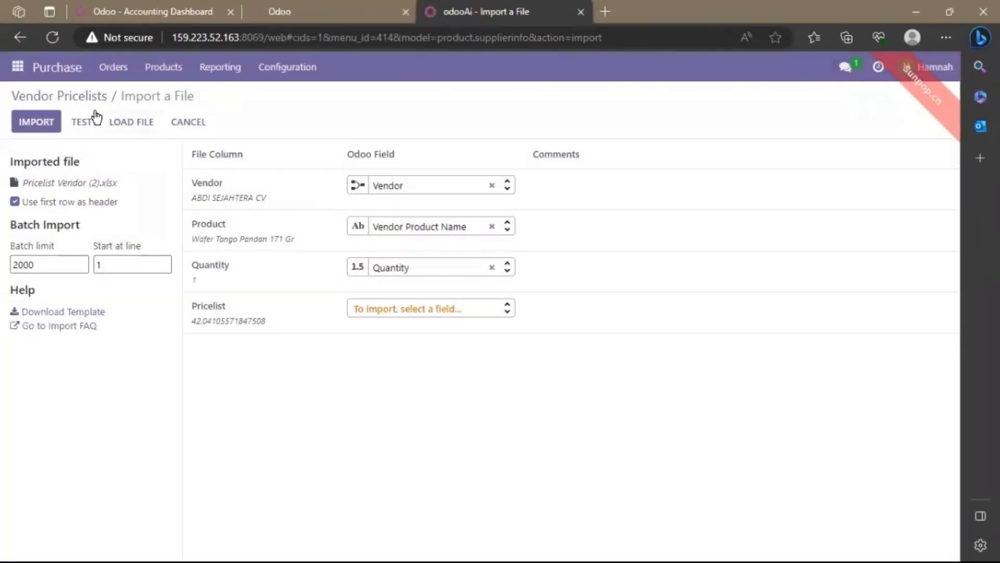
click(96, 116)
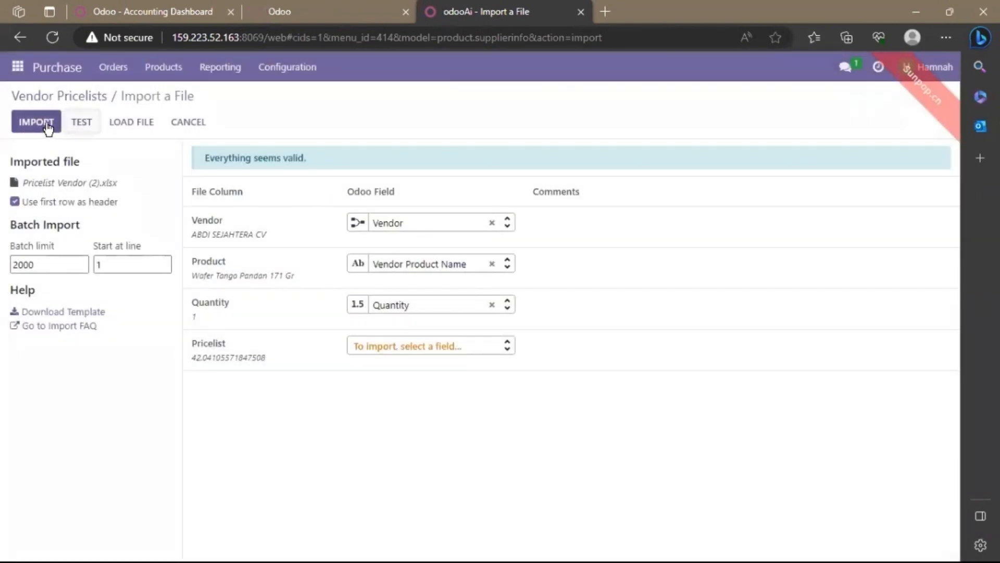
click(49, 121)
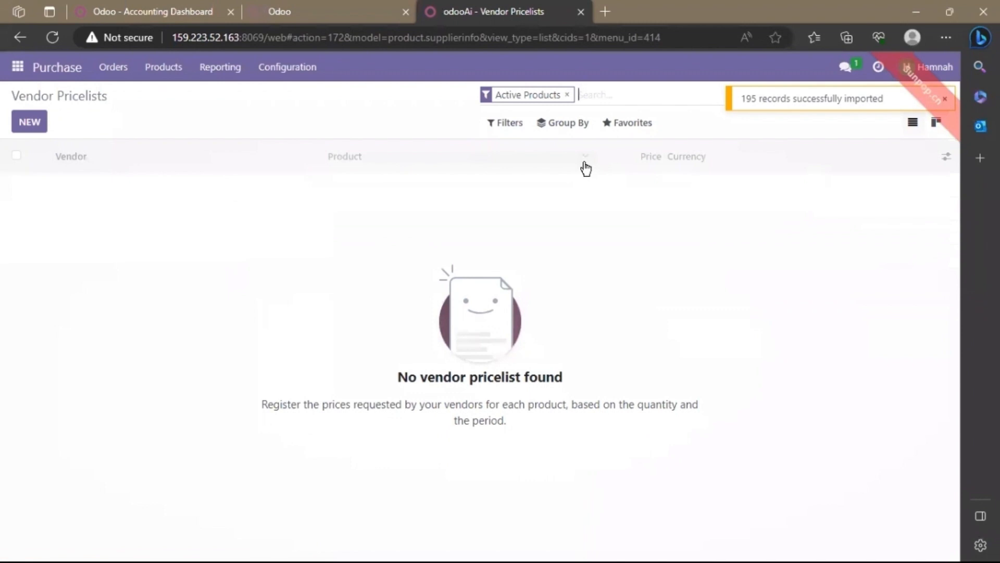
click(568, 95)
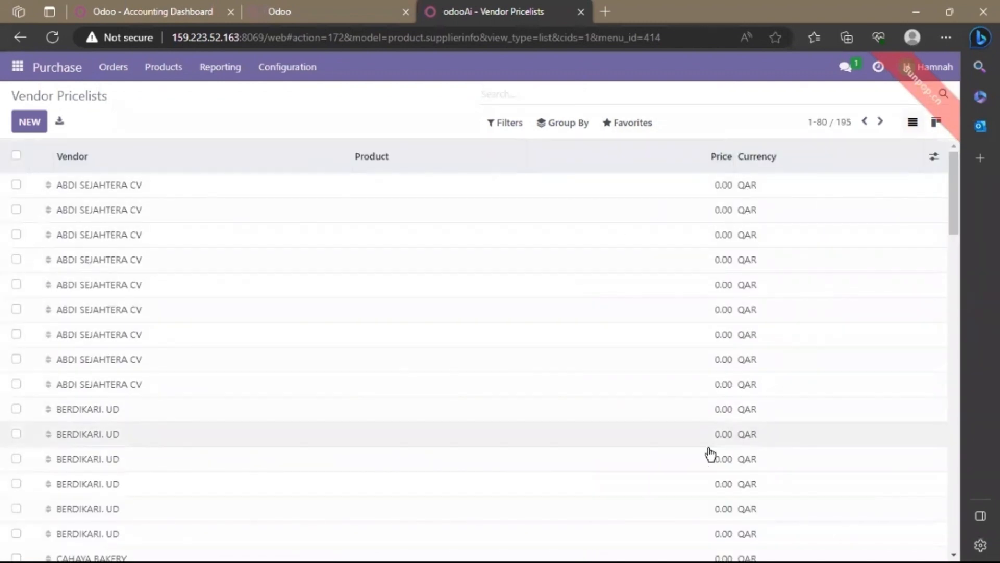
Start a record import for the Purchase Orders in the Purchase module.
click(287, 67)
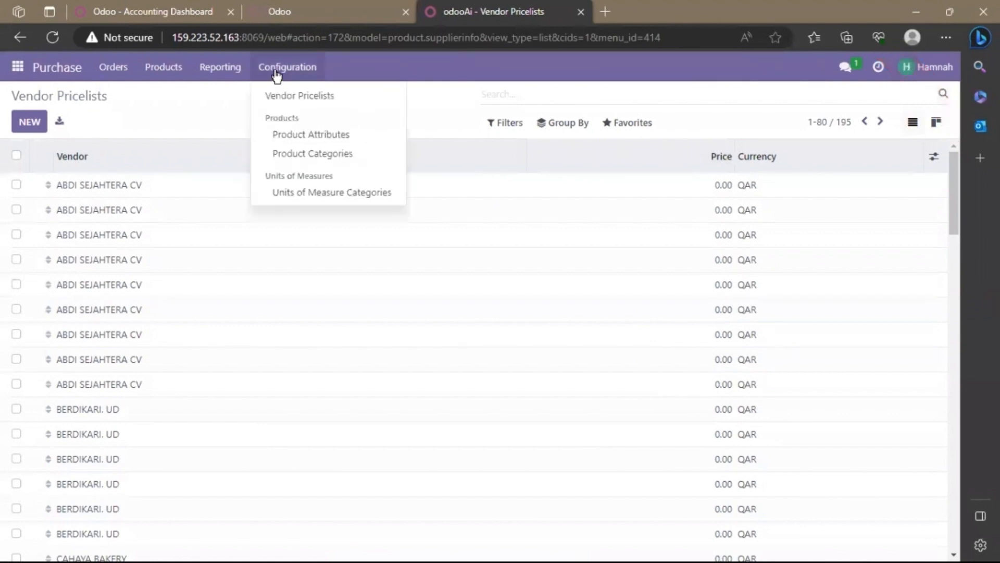
click(113, 67)
click(159, 116)
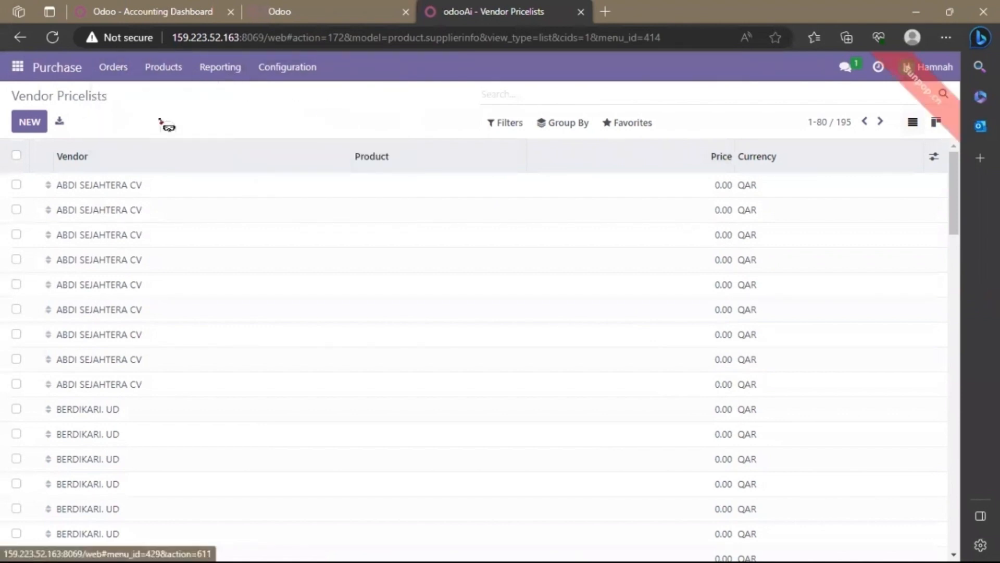
click(639, 134)
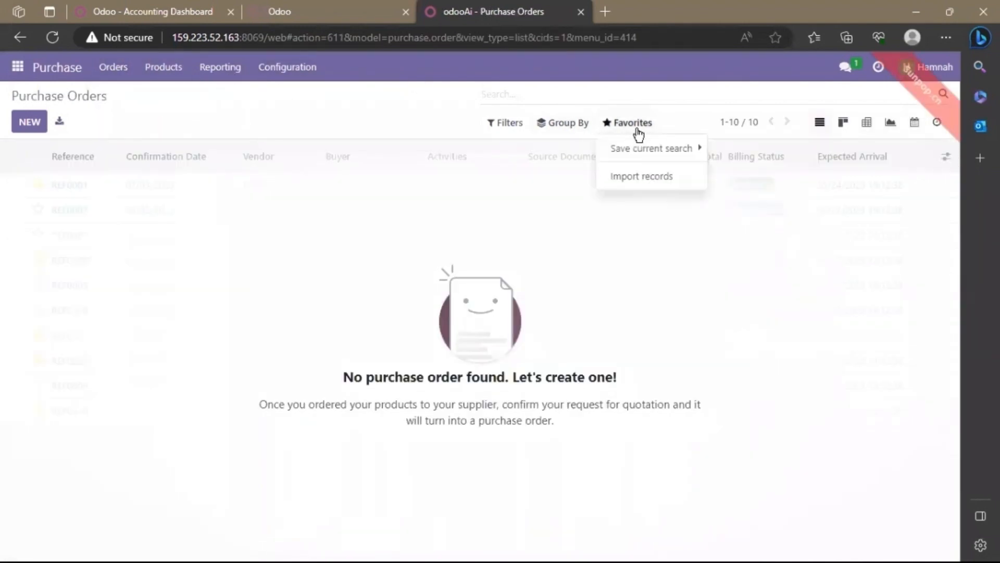
click(619, 179)
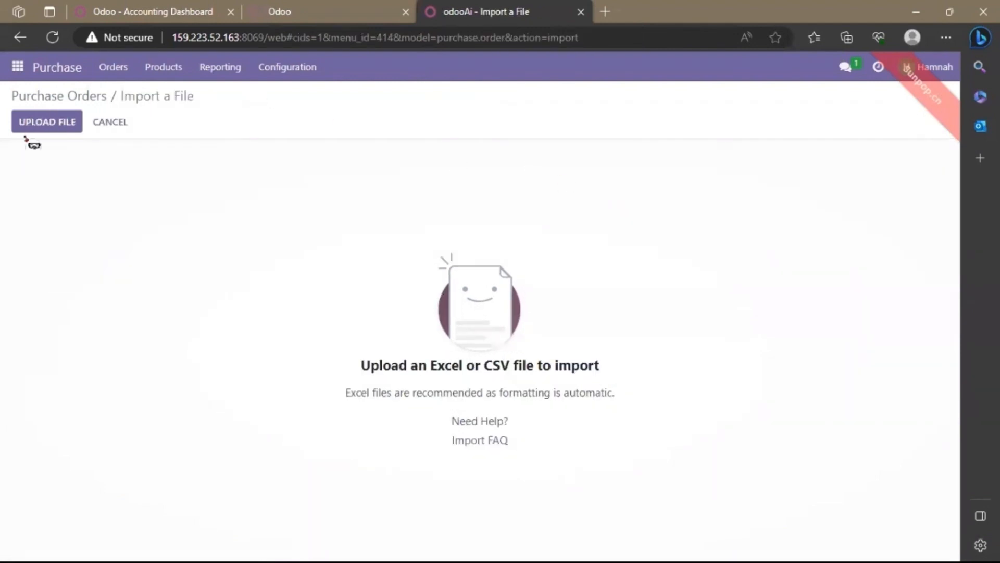
Load import.po (1).xlsx from the Downloads folder into the Purchase Orders import and test it.
click(52, 125)
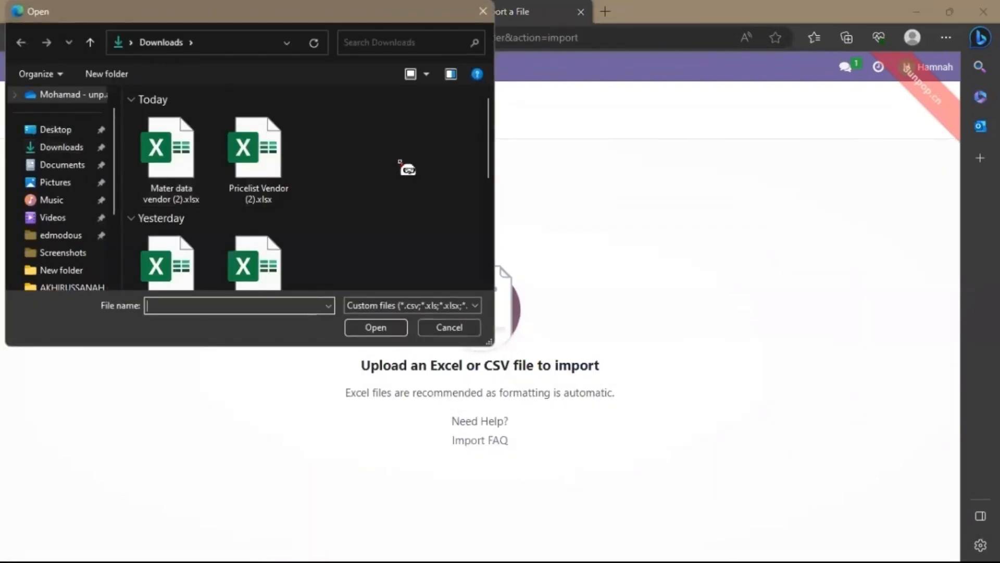
scroll(492, 161, down, 1)
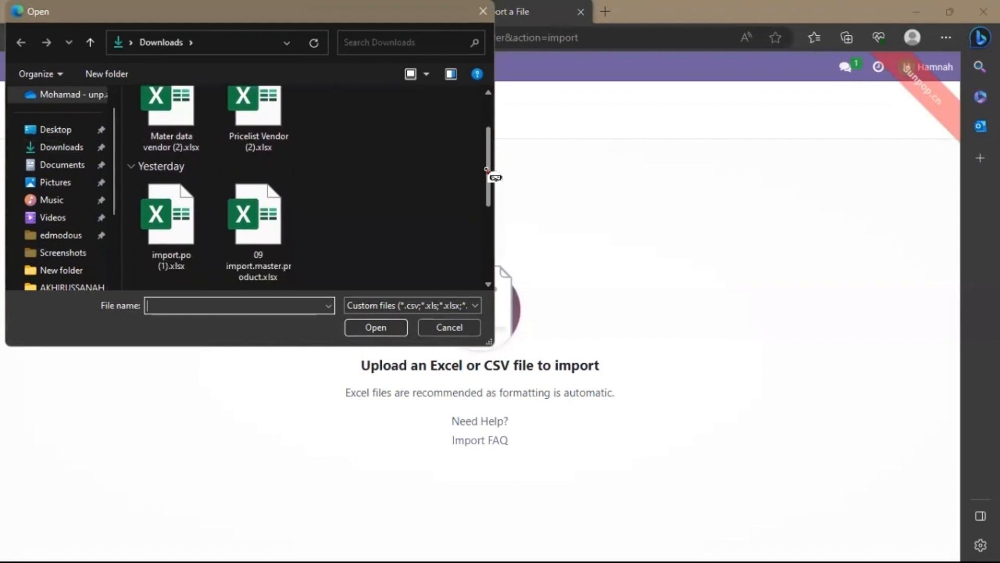
double_click(201, 206)
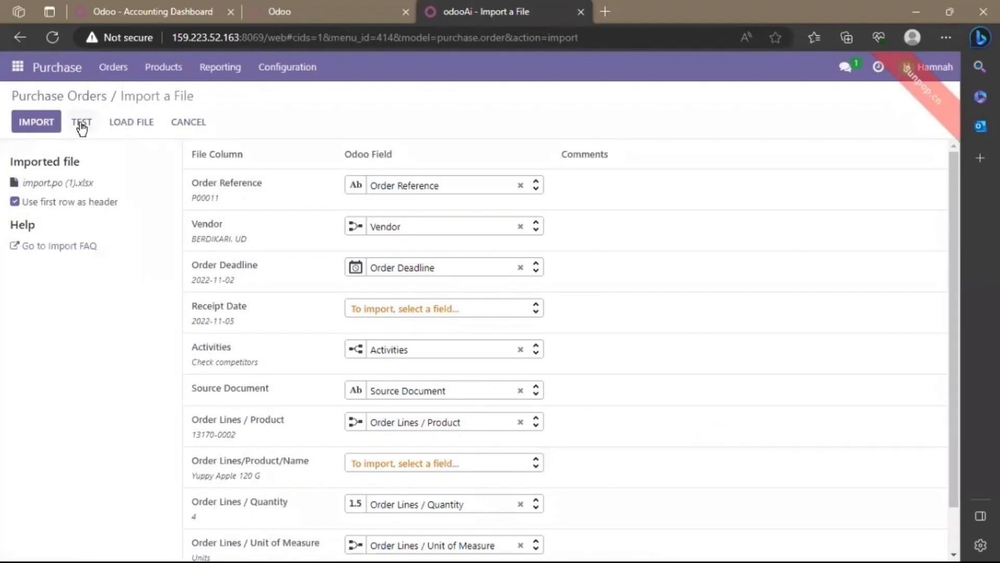
click(81, 127)
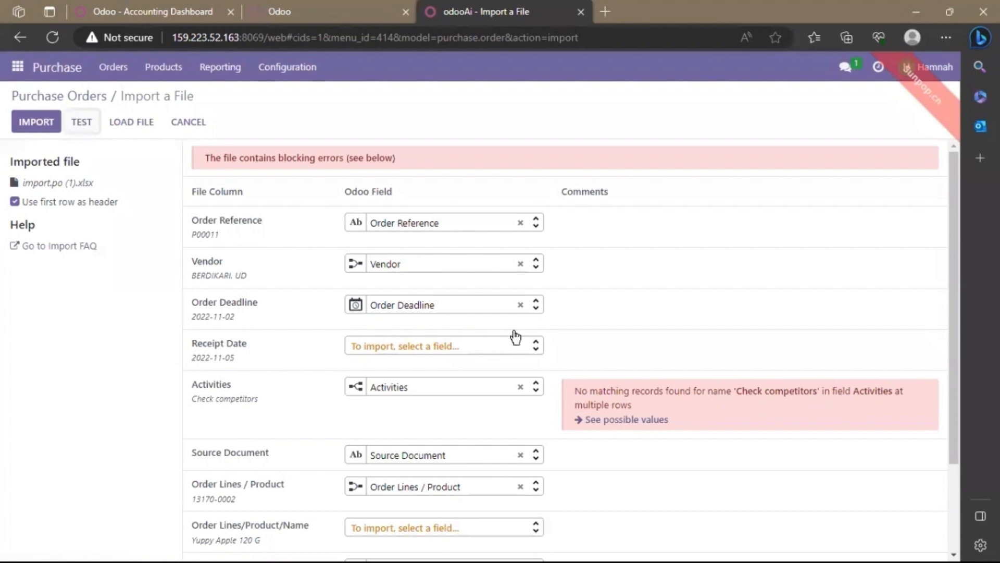
Remove the field mapping of the Activities column, retest the file and import the purchase orders.
click(520, 386)
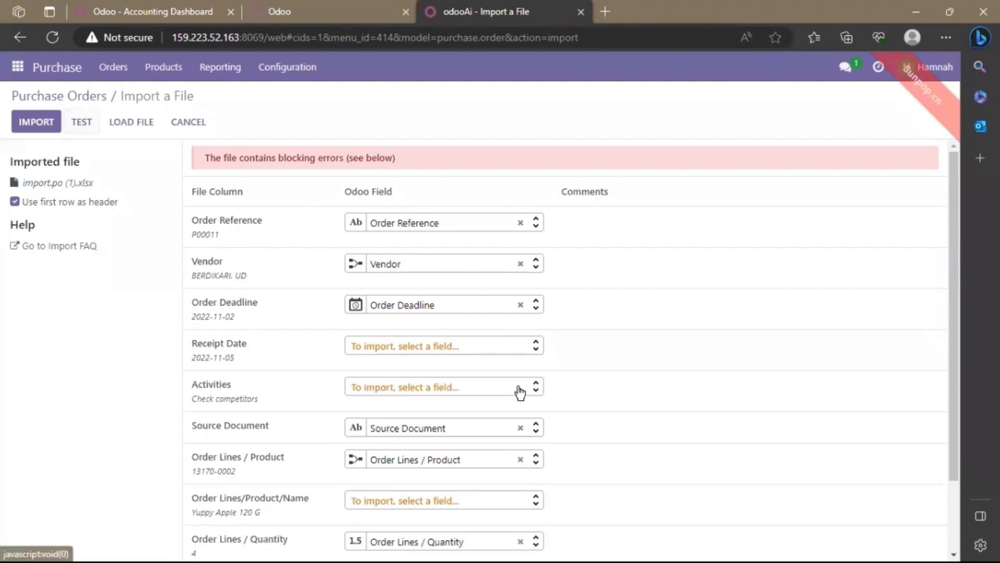
mouse_move(955, 355)
mouse_down()
mouse_move(955, 451)
mouse_move(958, 346)
mouse_up()
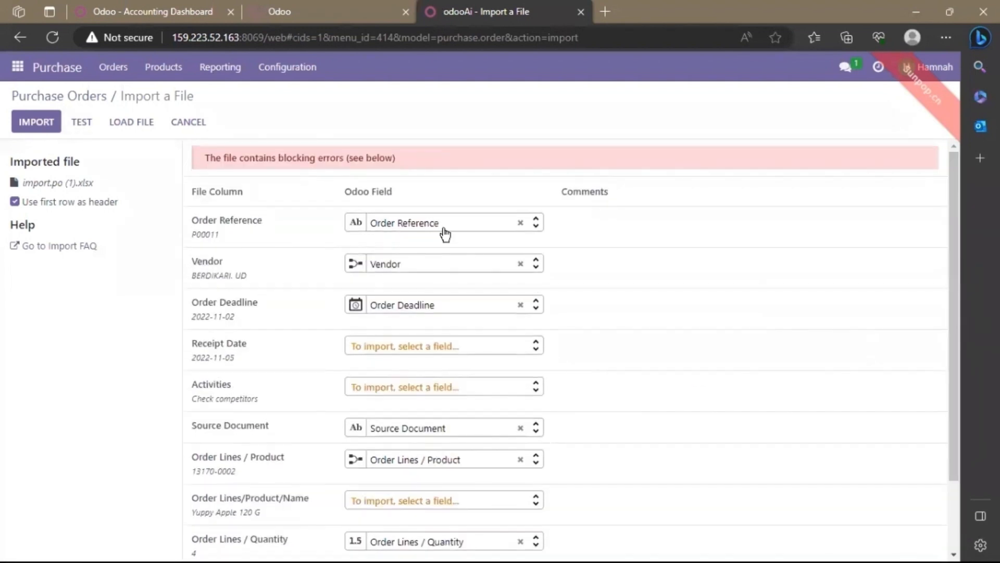
click(83, 122)
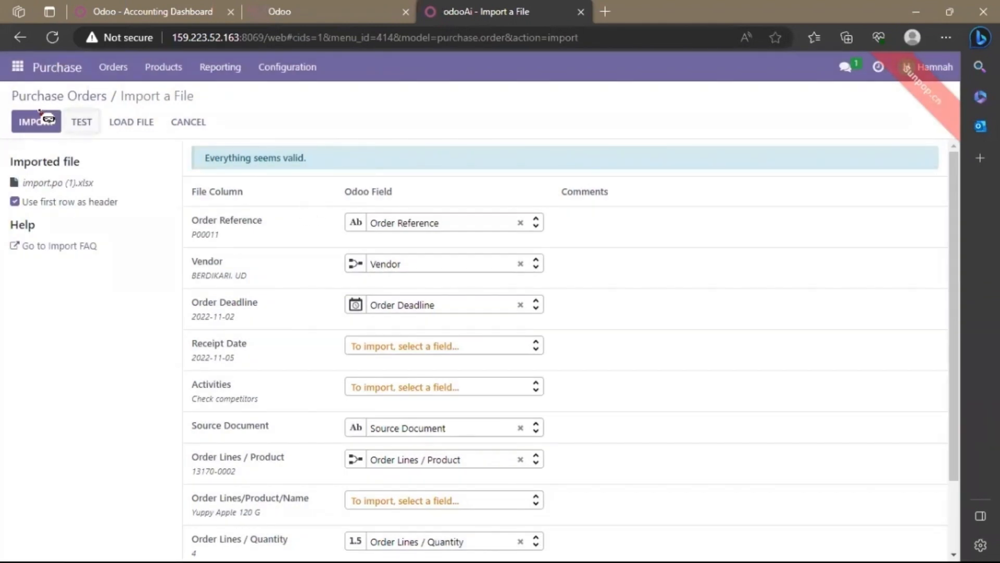
click(42, 117)
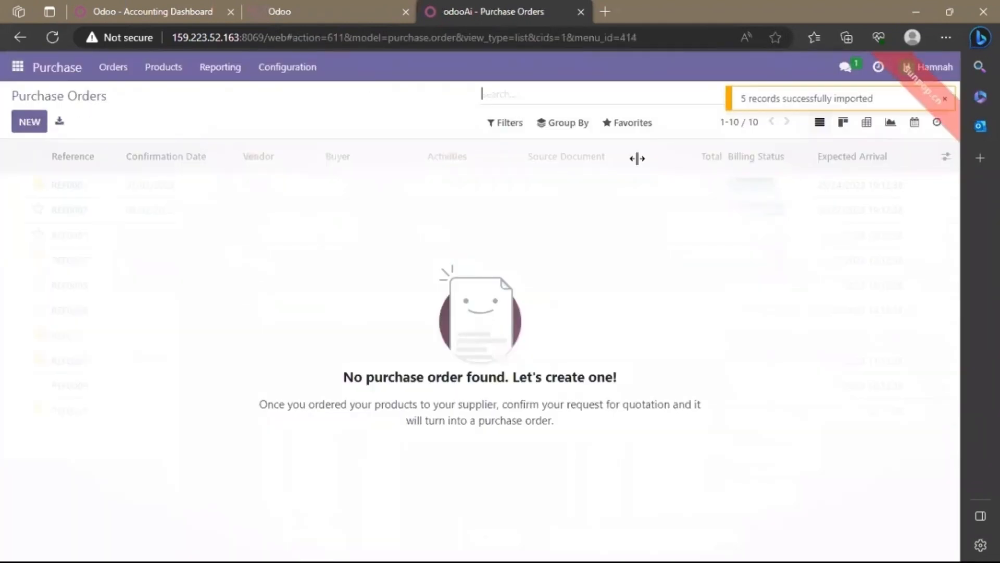
click(942, 102)
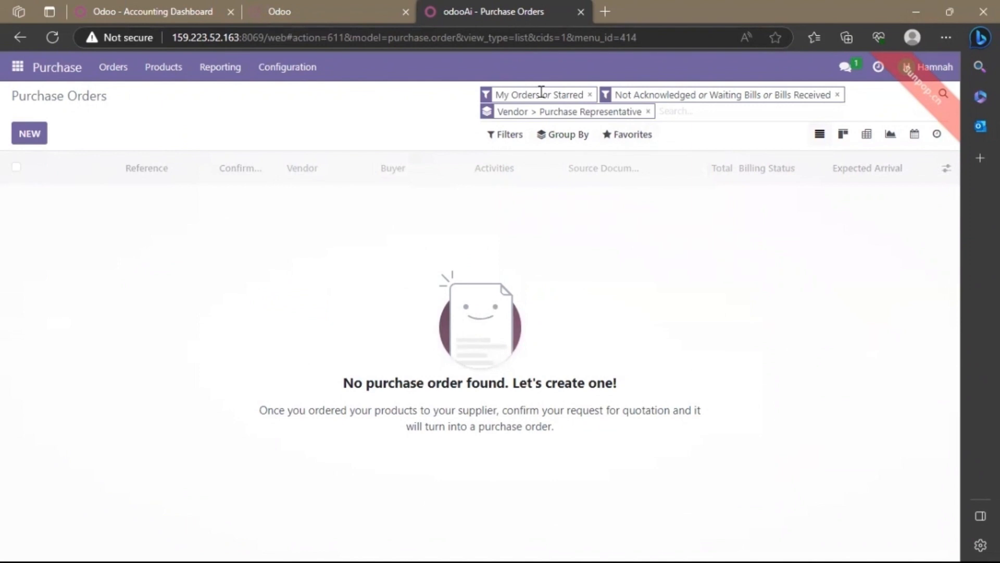
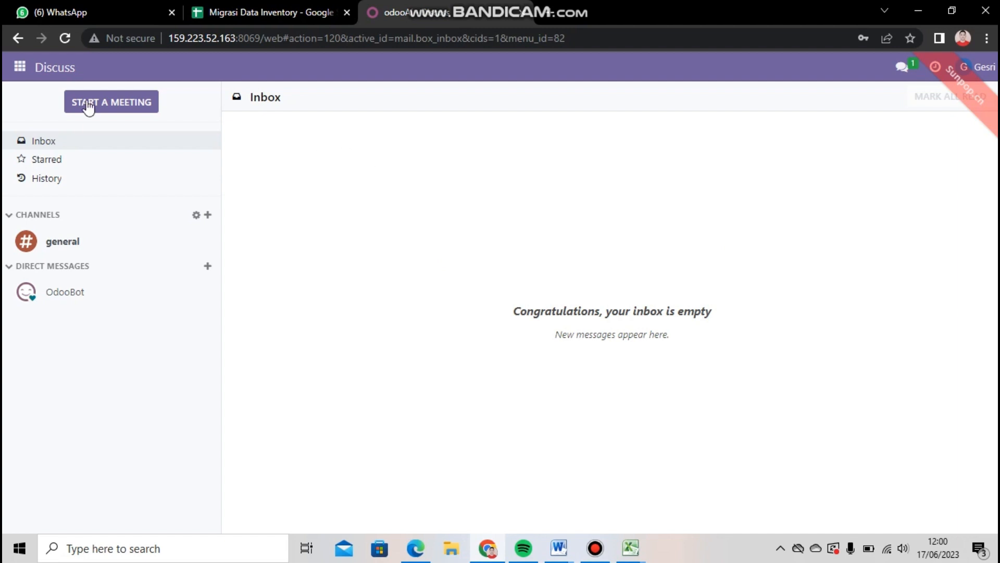
Start a record import for the Units of Measure Categories in the Inventory module.
click(18, 68)
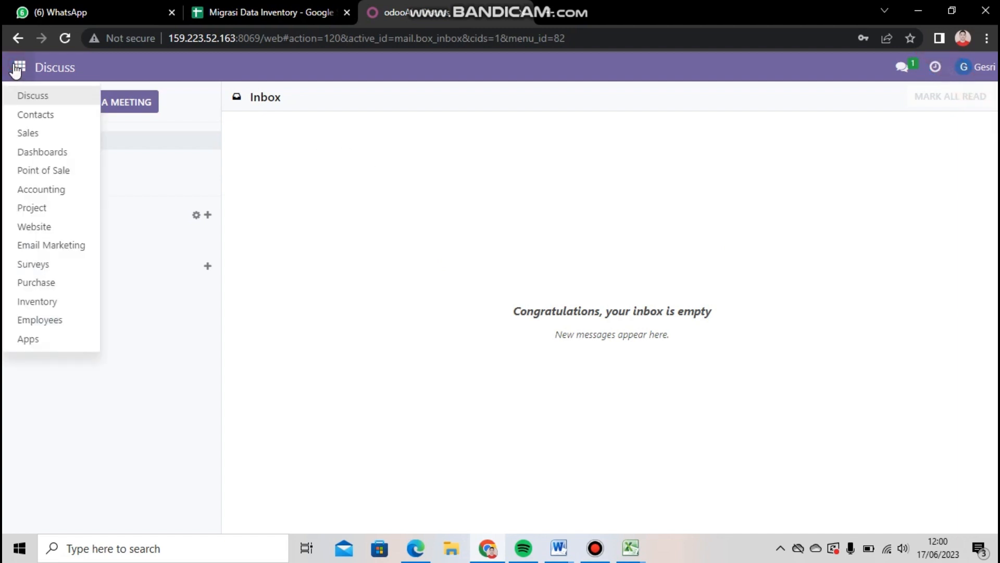
click(60, 311)
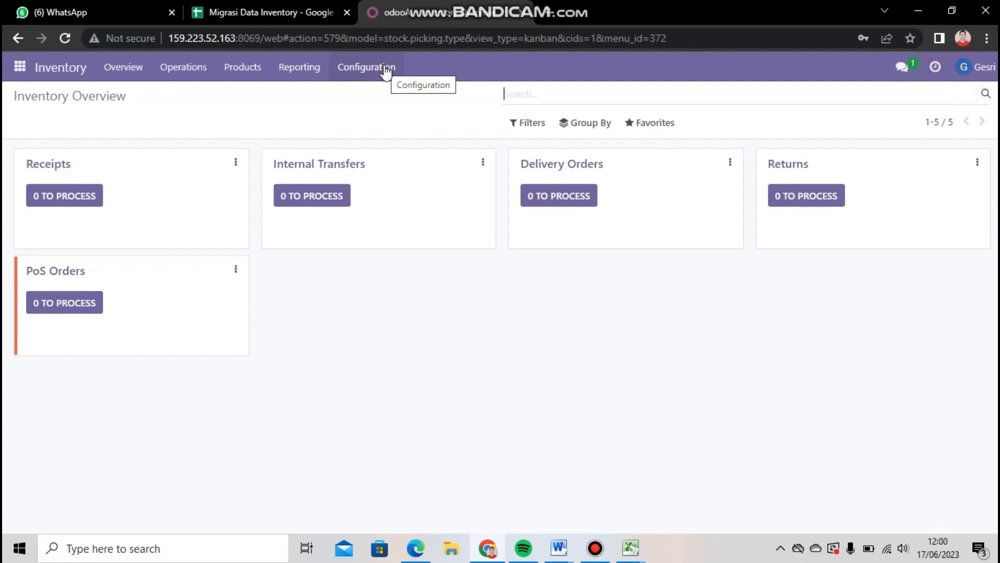
click(387, 70)
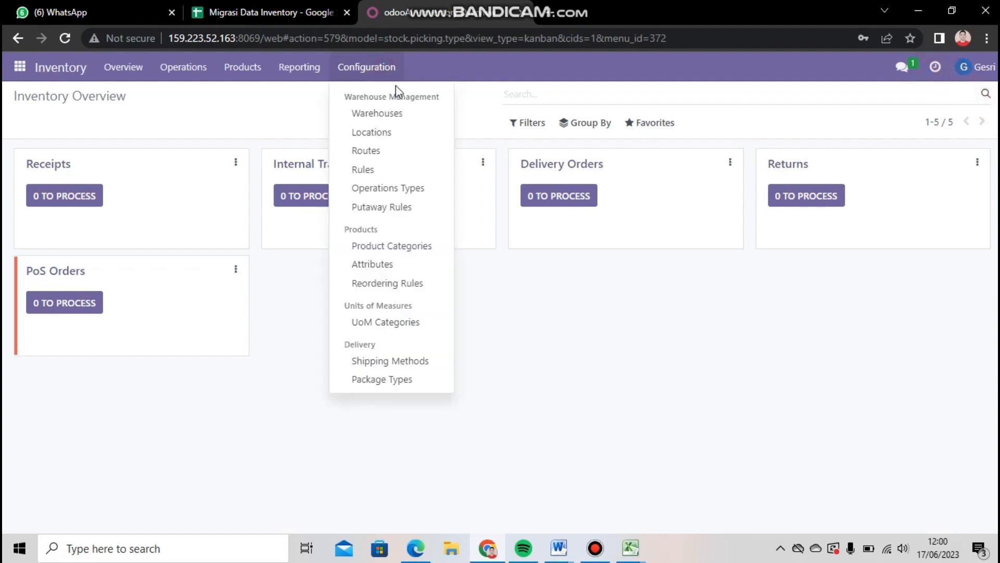
click(383, 328)
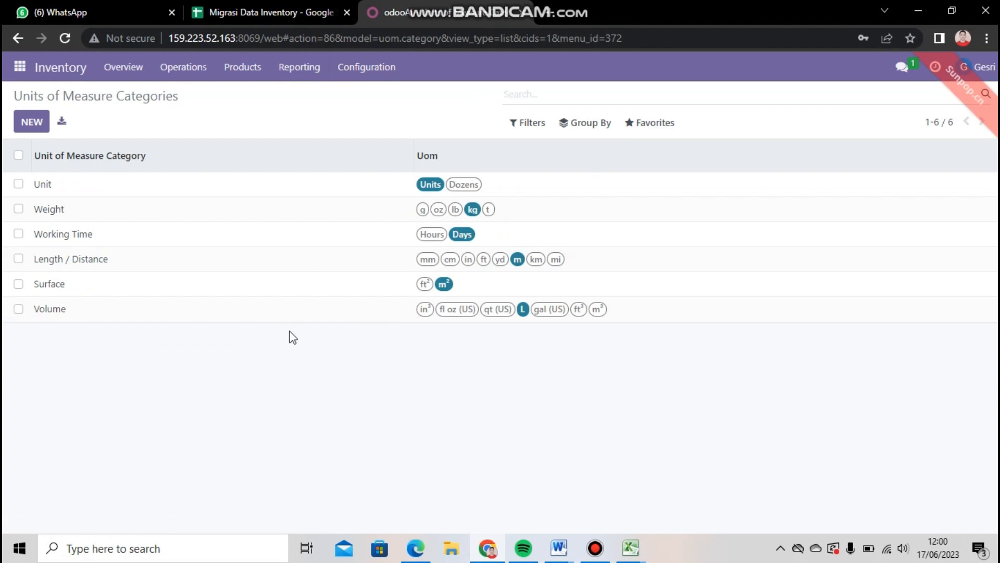
click(646, 125)
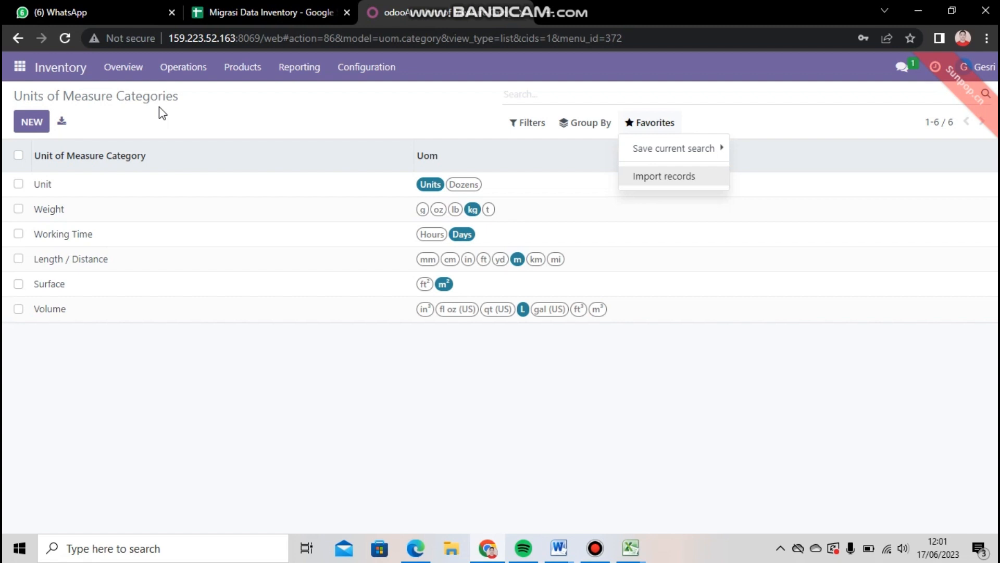
click(658, 126)
click(658, 126)
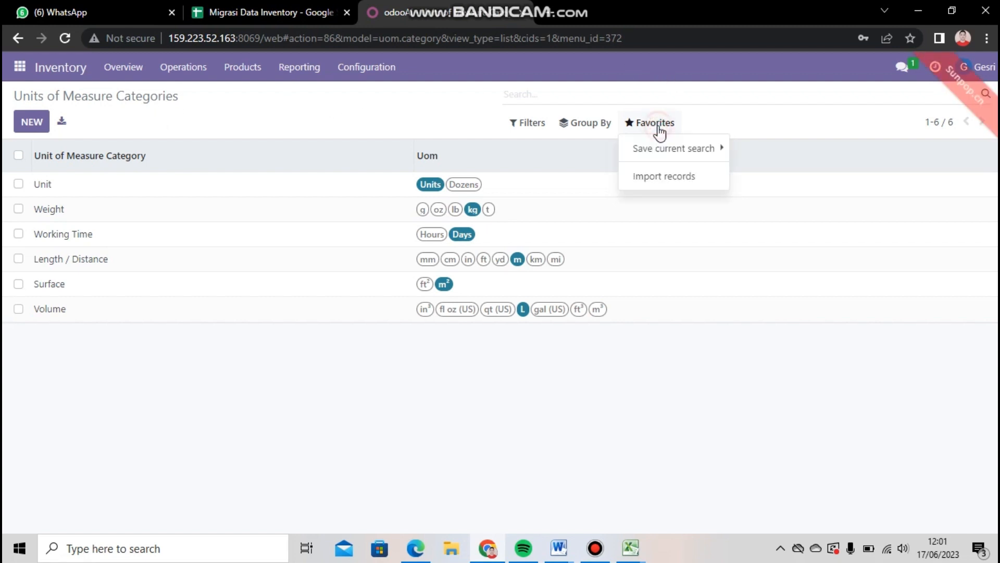
click(662, 182)
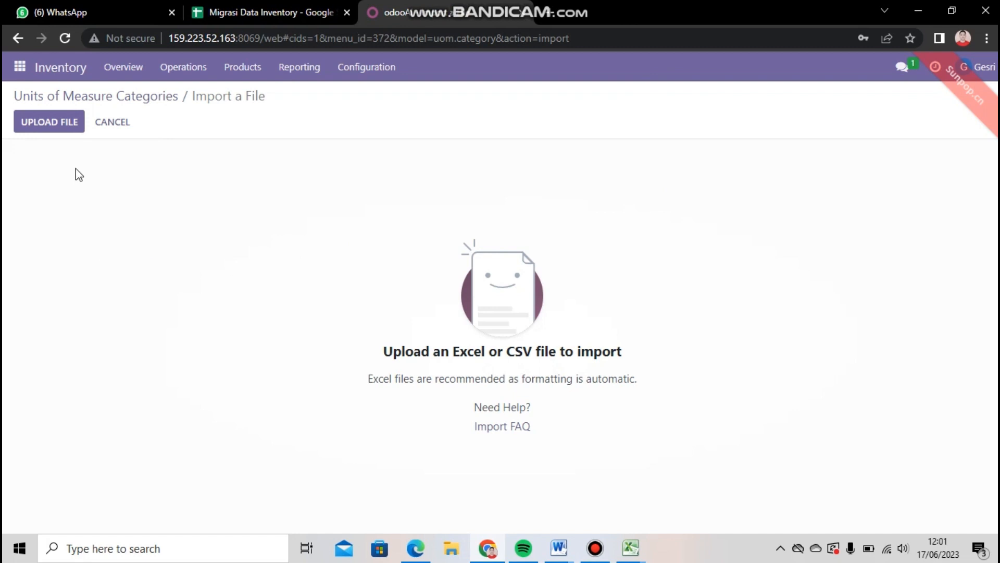
Load Migrasi Data Inventory.xlsx from the Downloads folder with its UoM sheet, test it and import the unit of measure categories.
click(67, 131)
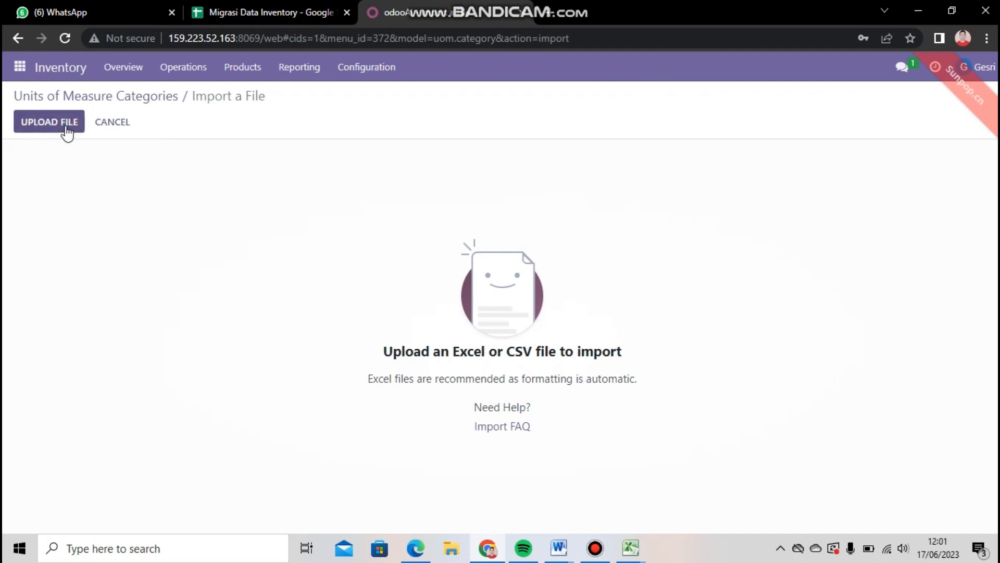
click(67, 131)
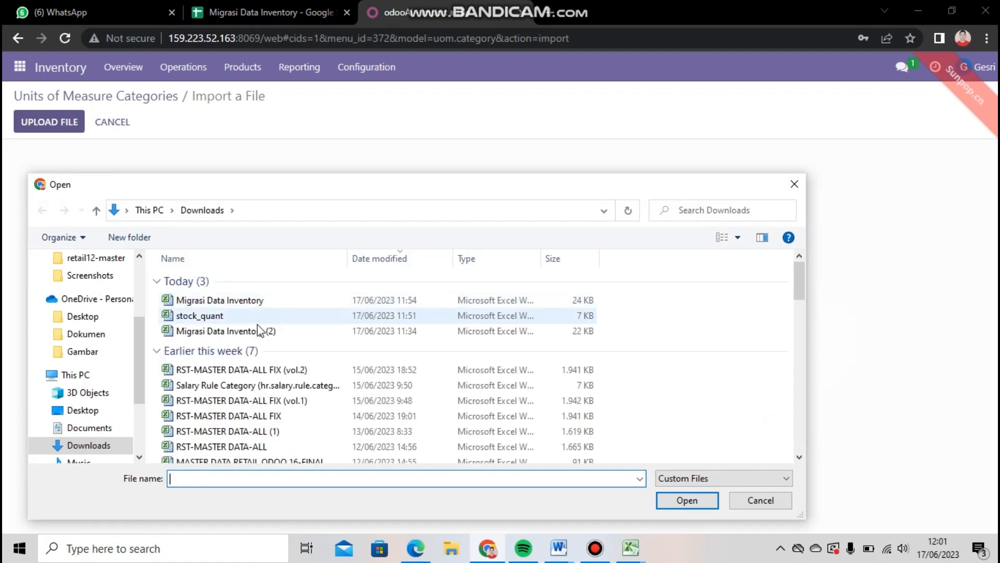
double_click(263, 300)
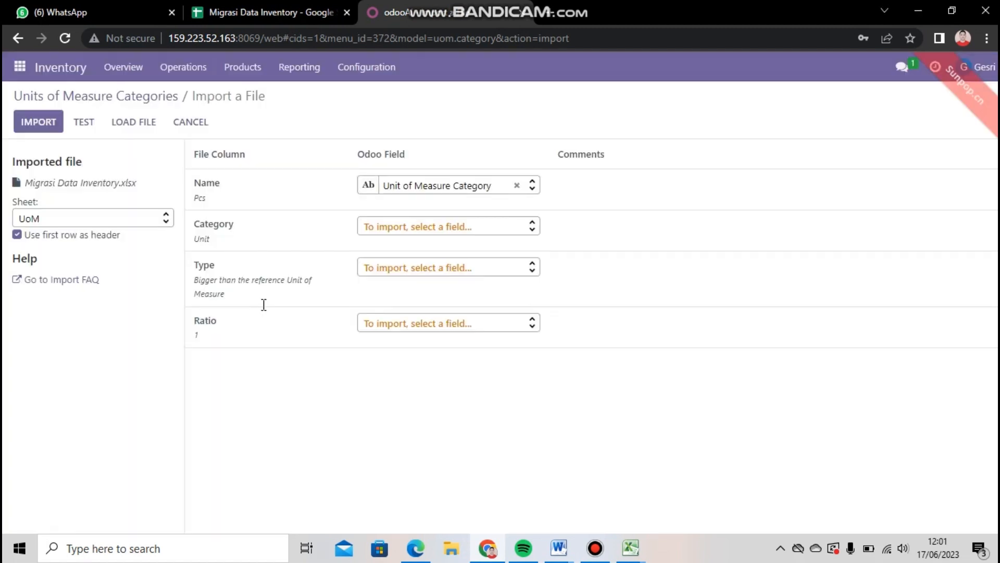
click(155, 221)
click(150, 241)
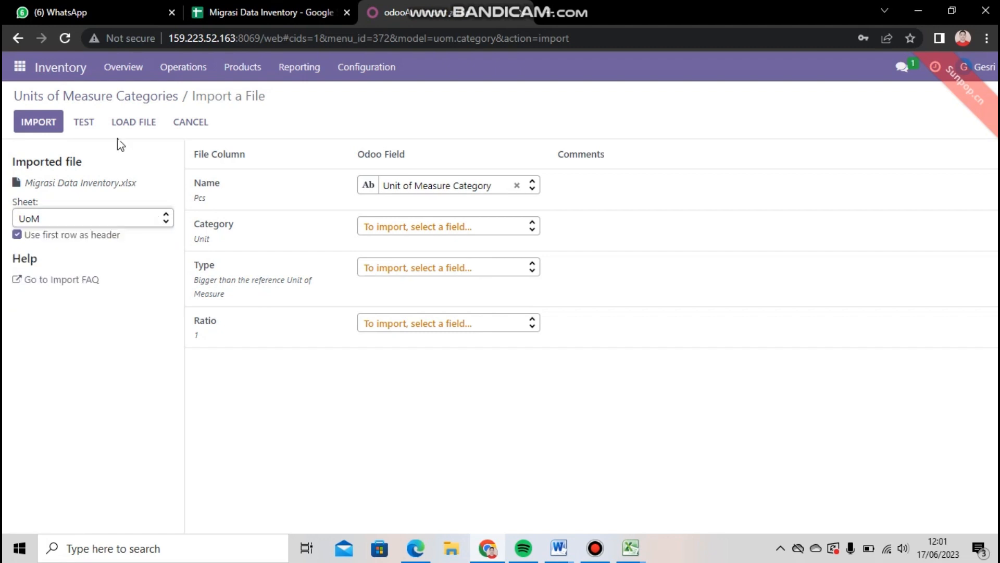
click(98, 131)
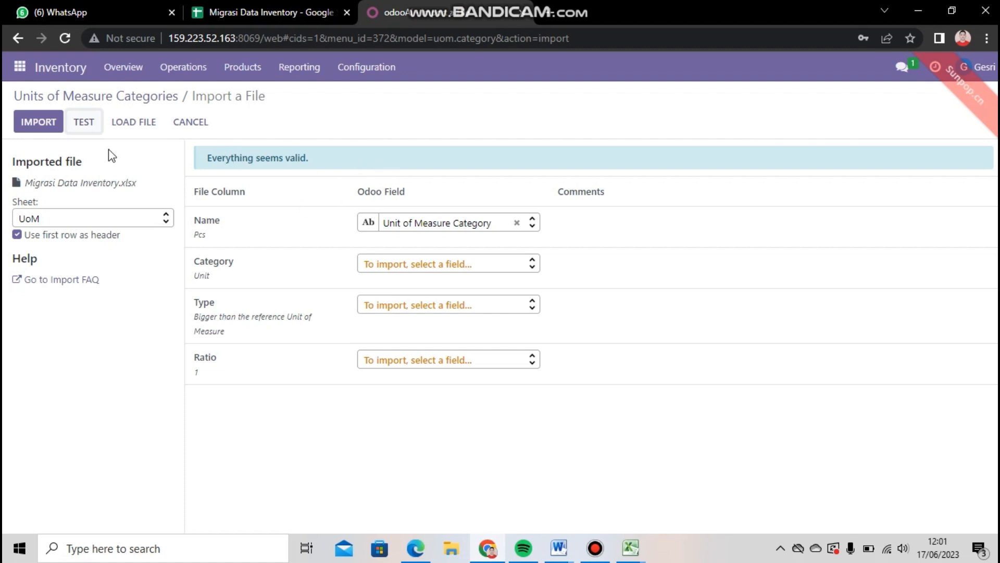
click(49, 125)
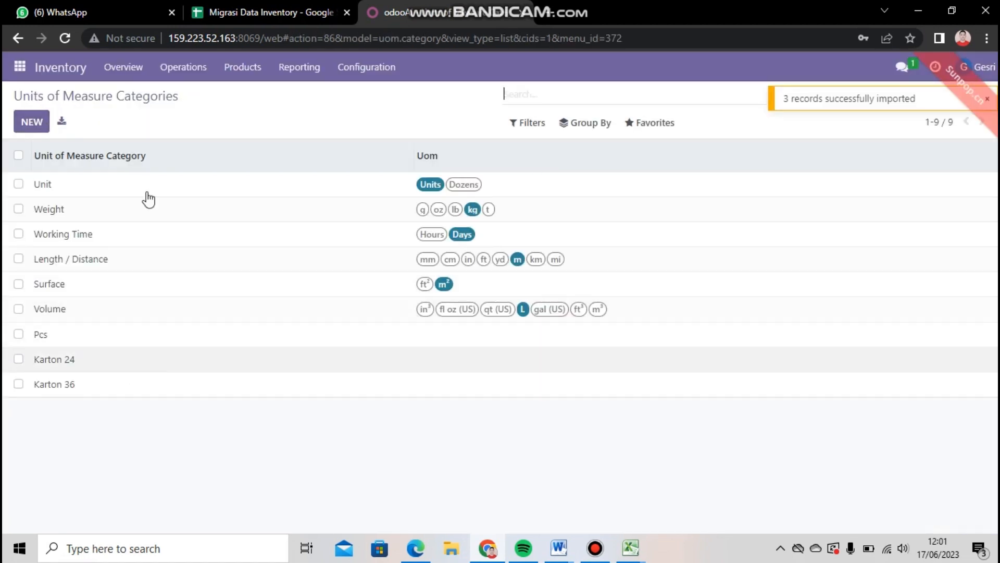
Start a record import for the Product Categories in the Inventory module.
click(377, 78)
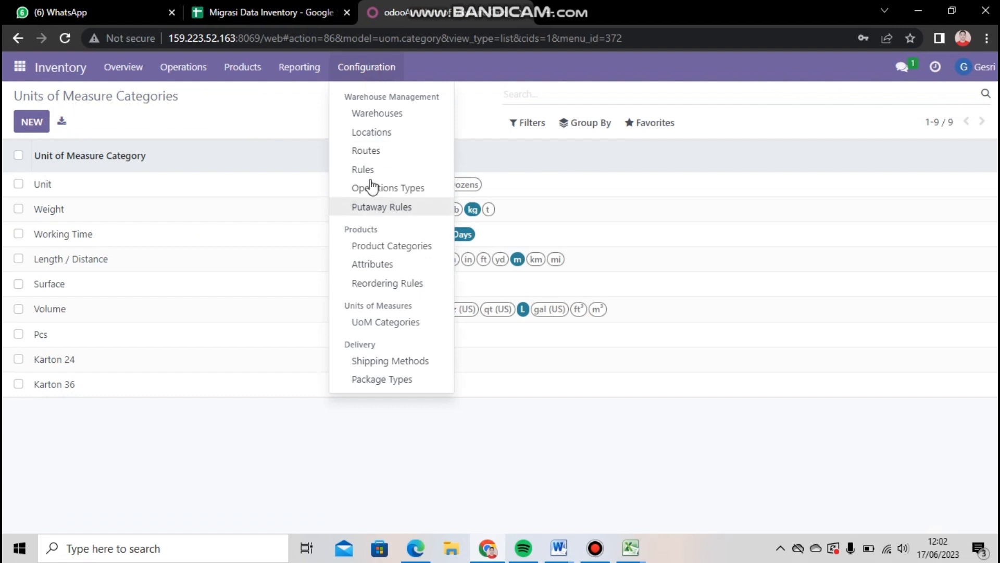
click(382, 248)
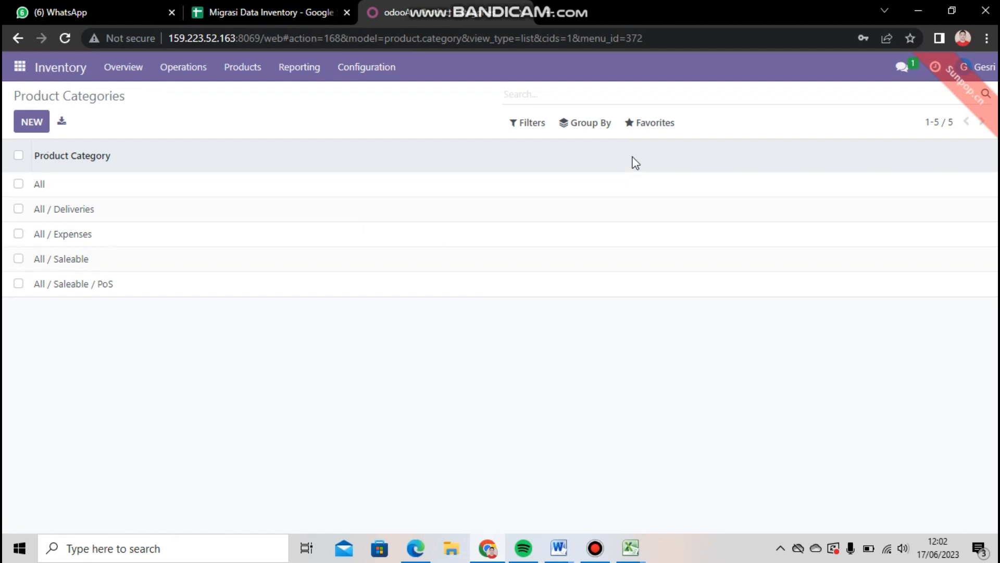
click(648, 127)
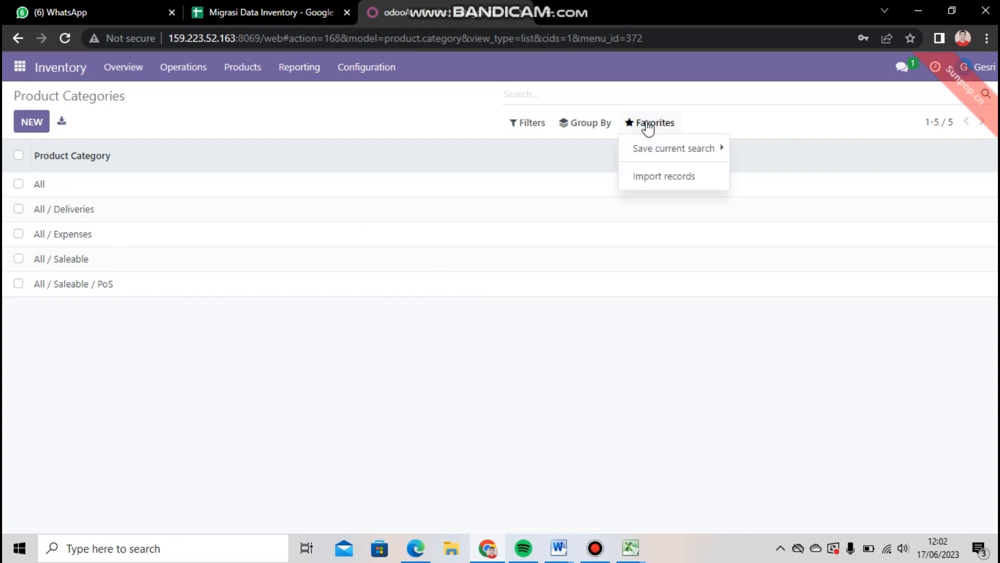
click(660, 177)
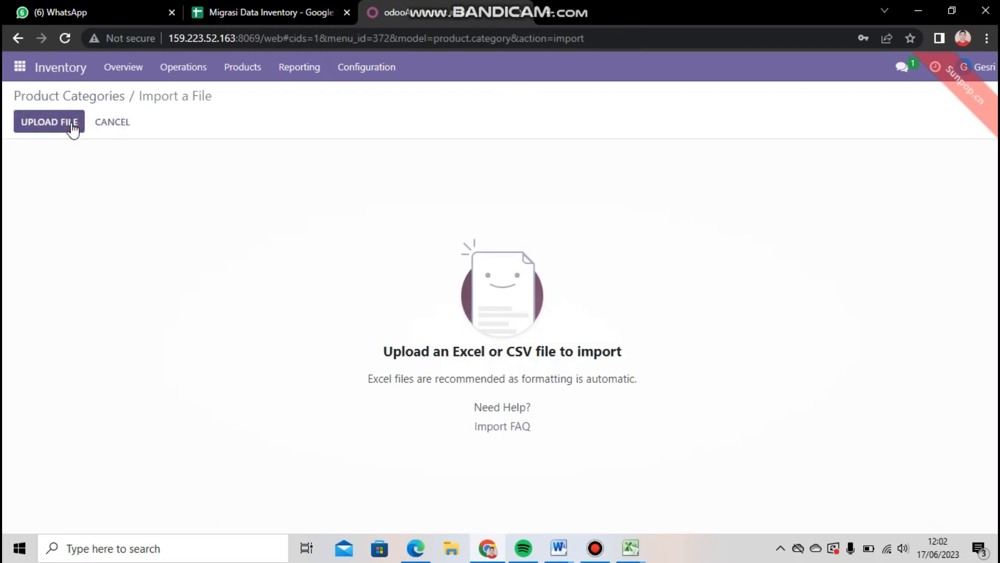
Load Migrasi Data Inventory.xlsx with its Product Category sheet, test it and import the product categories.
click(73, 127)
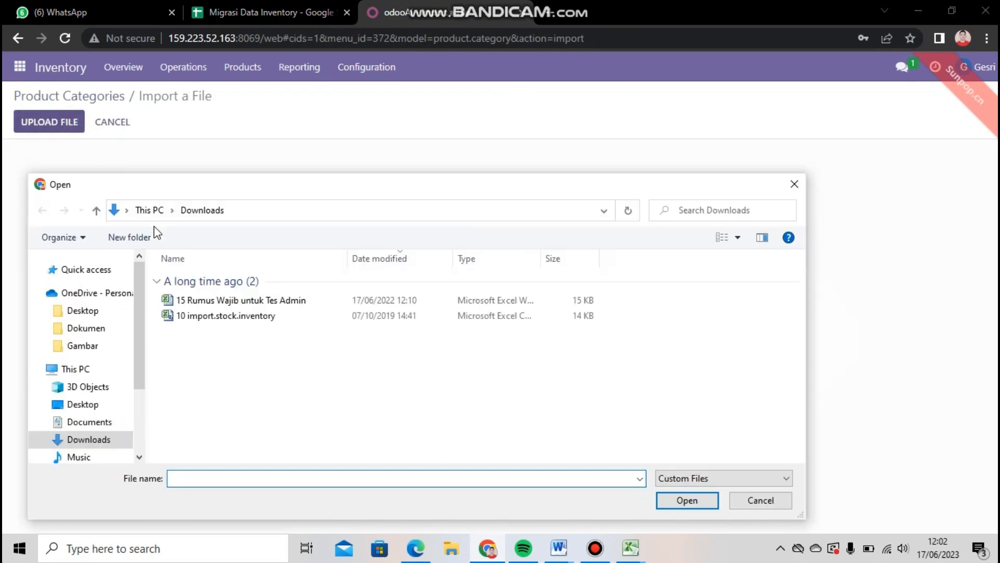
double_click(180, 302)
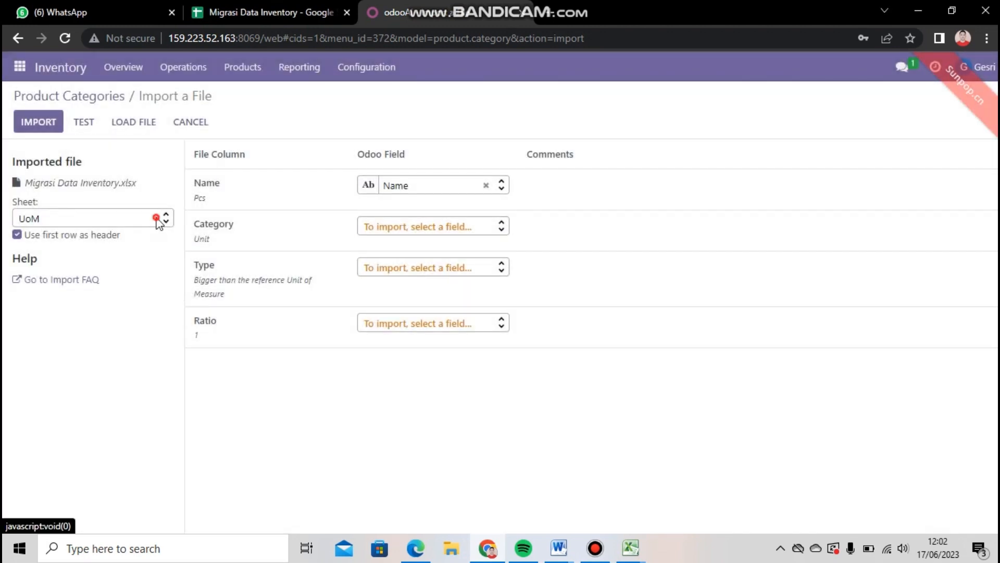
click(160, 217)
click(151, 258)
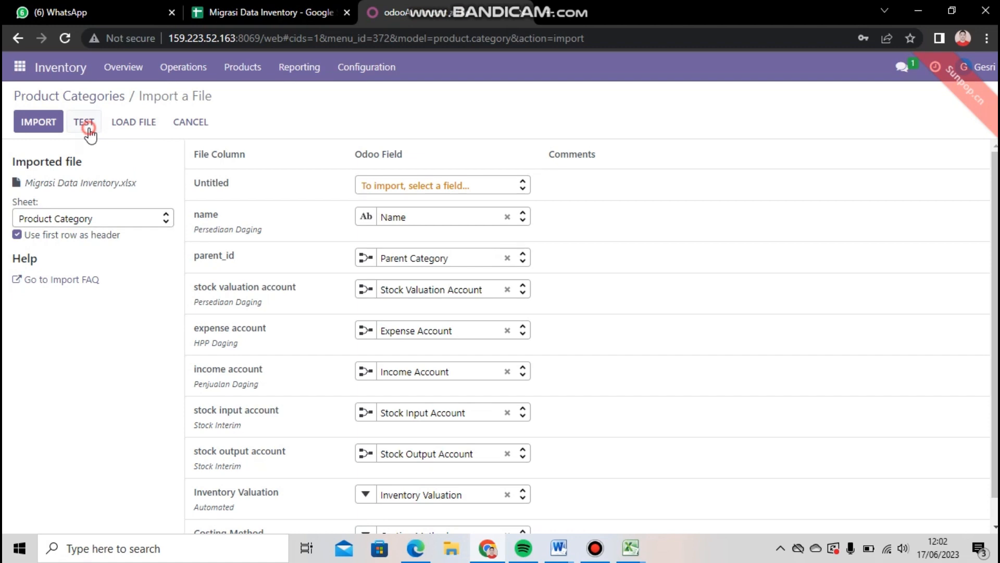
click(88, 128)
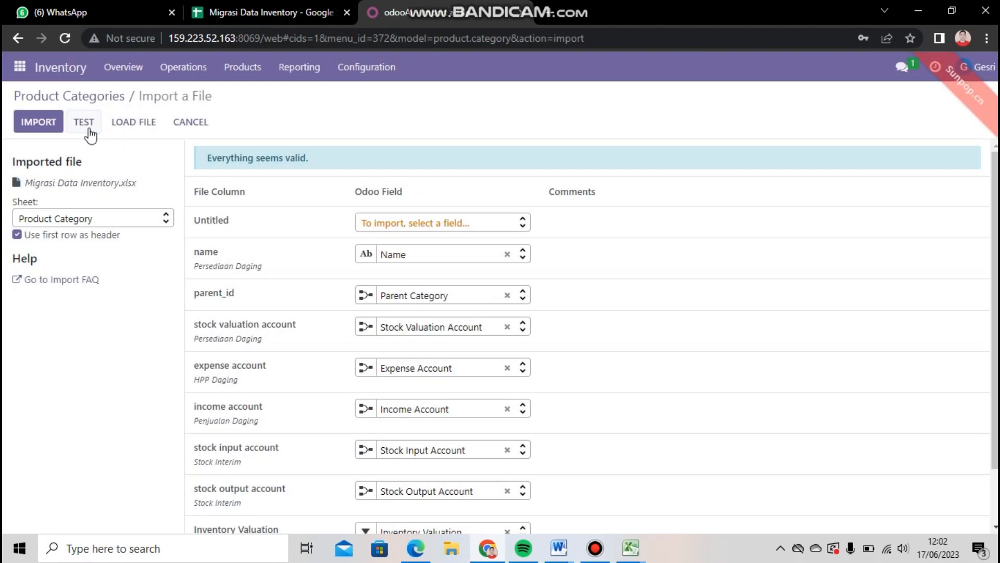
click(38, 122)
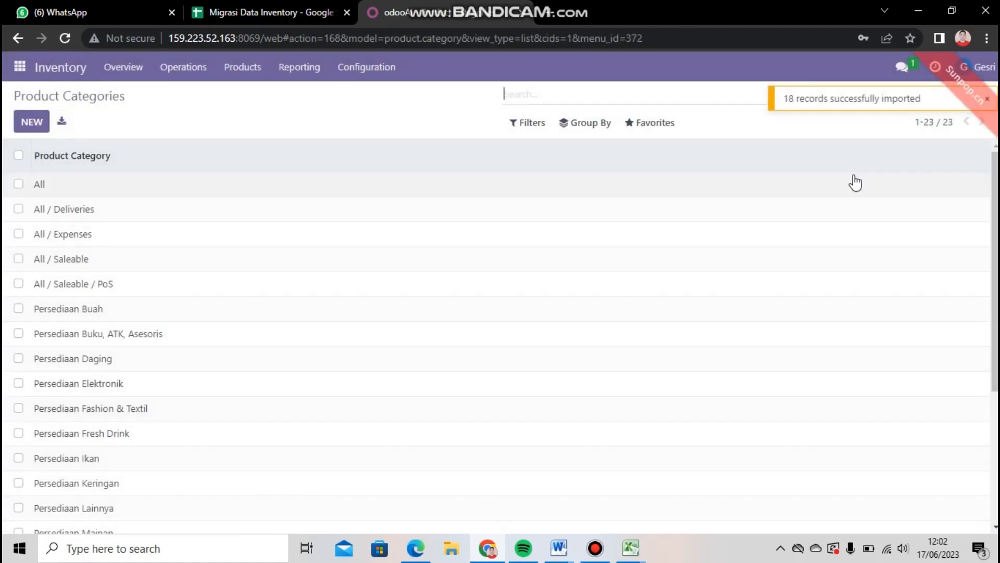
scroll(855, 181, down, 4)
scroll(684, 233, up, 4)
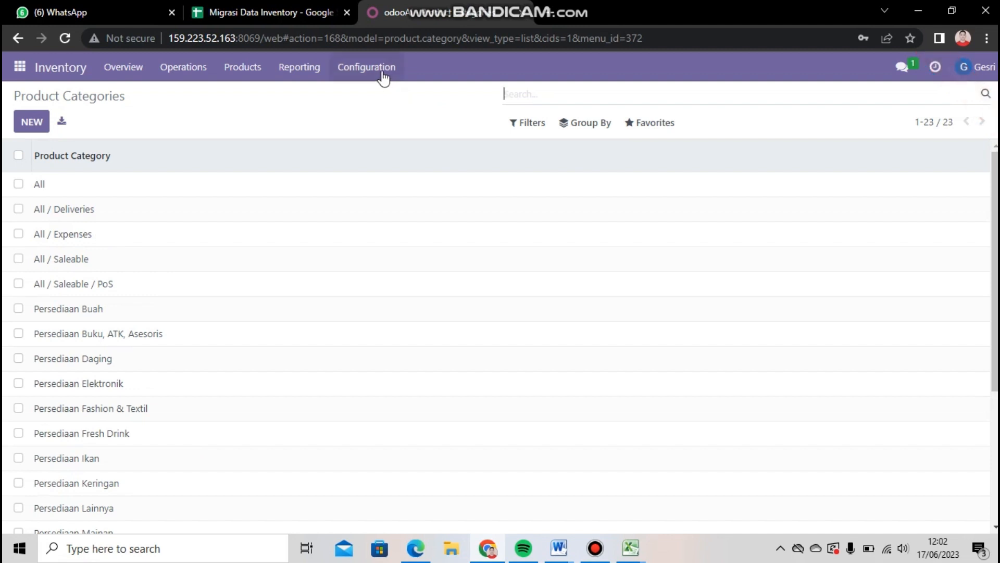
Start a record import for the Products in the Inventory module.
click(383, 73)
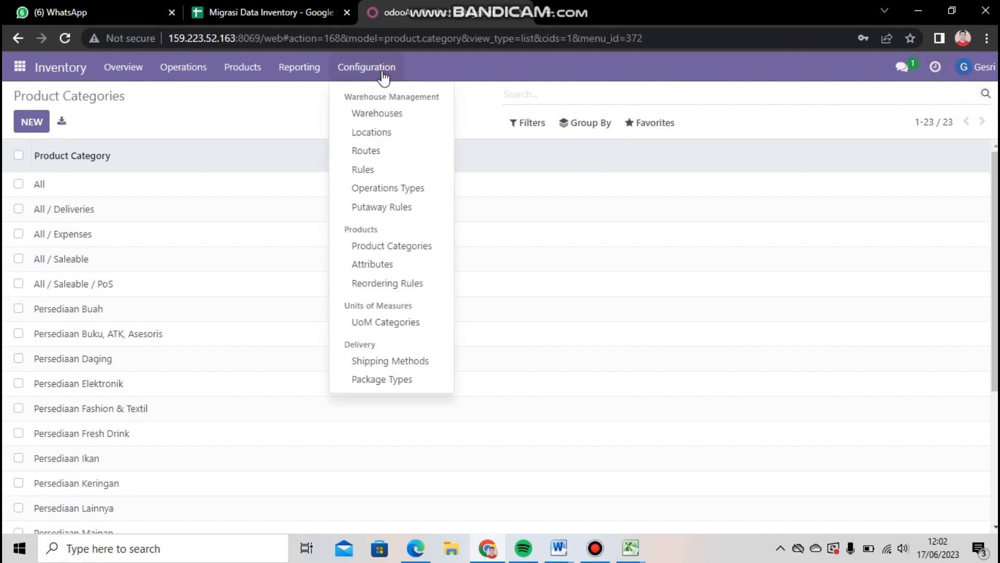
click(241, 72)
click(250, 95)
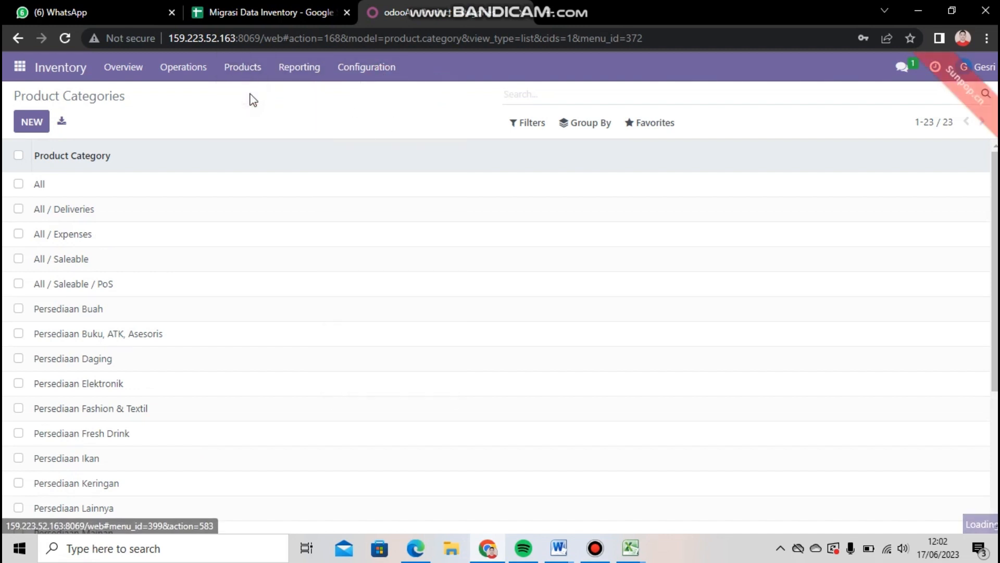
click(657, 123)
click(137, 300)
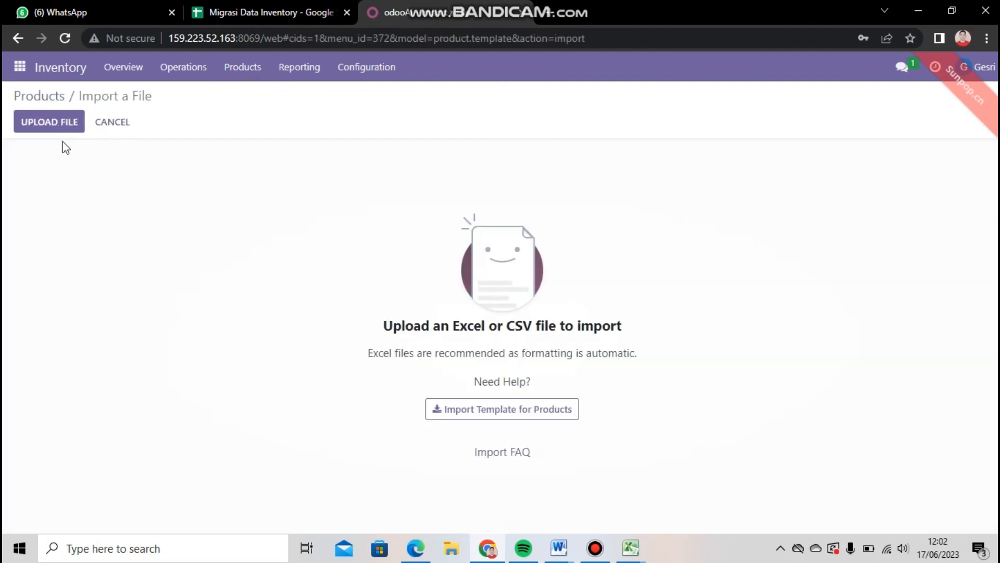
Load Migrasi Data Inventory.xlsx from the Downloads folder with its Product sheet, test it and import the products.
click(58, 121)
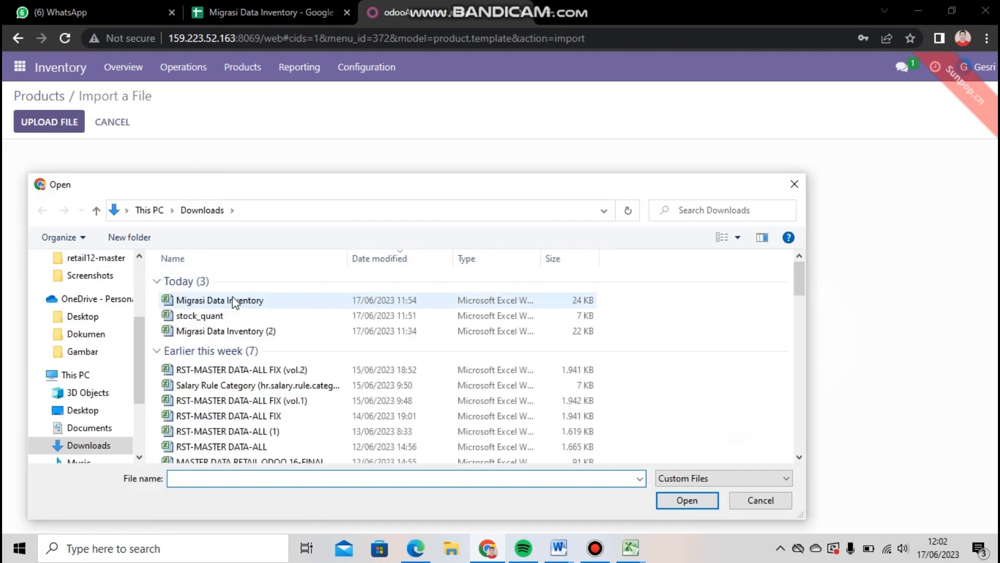
double_click(233, 300)
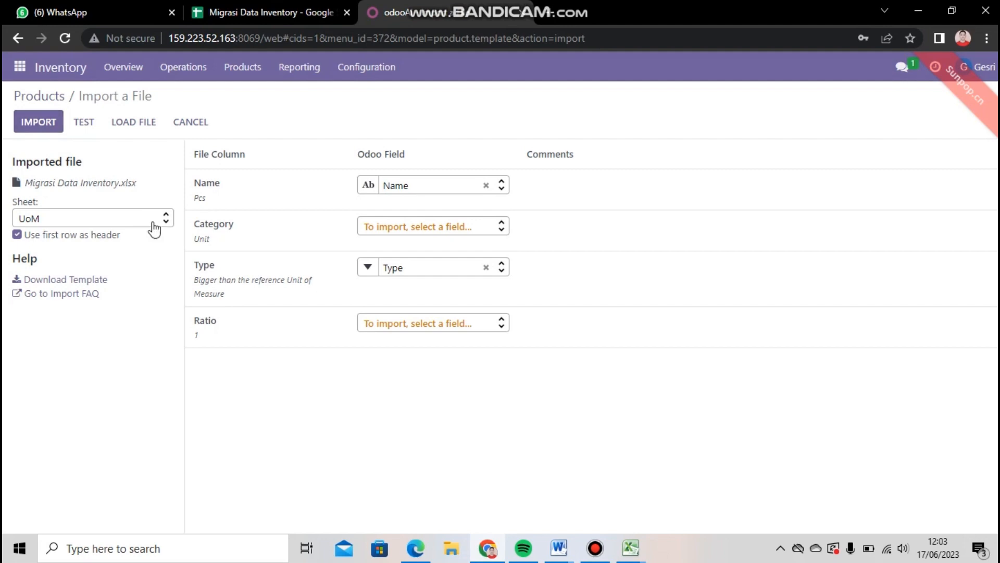
click(152, 221)
click(148, 276)
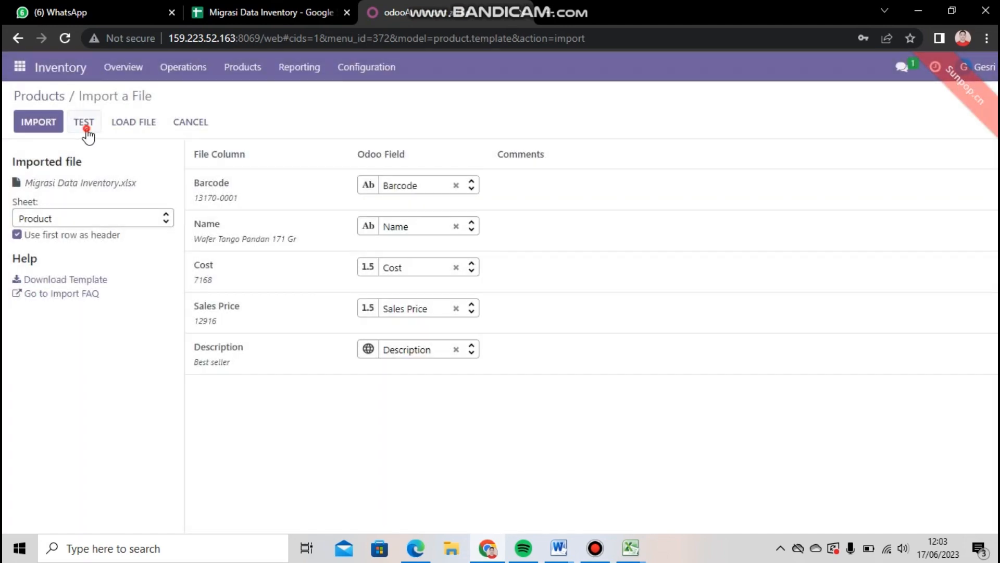
click(85, 128)
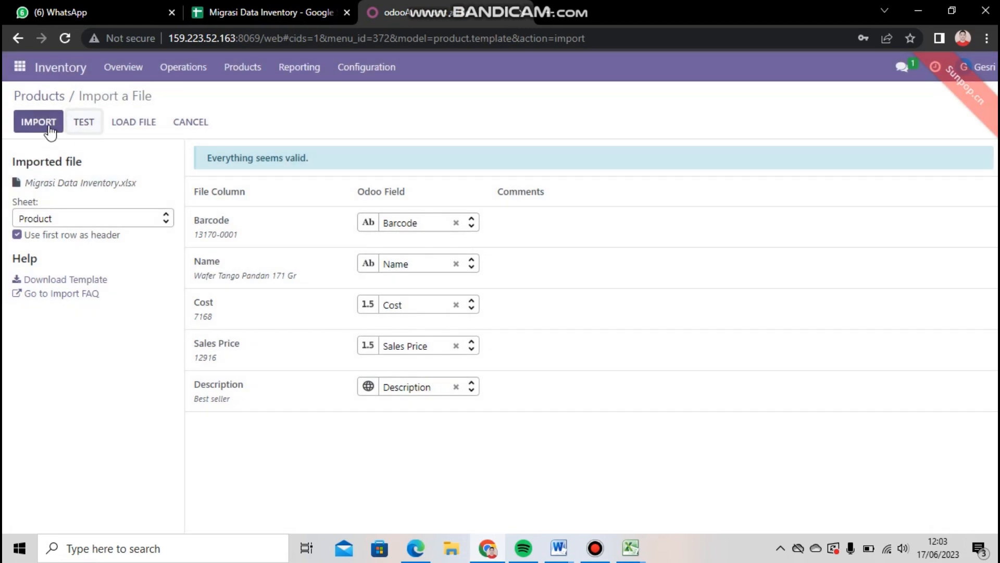
click(50, 130)
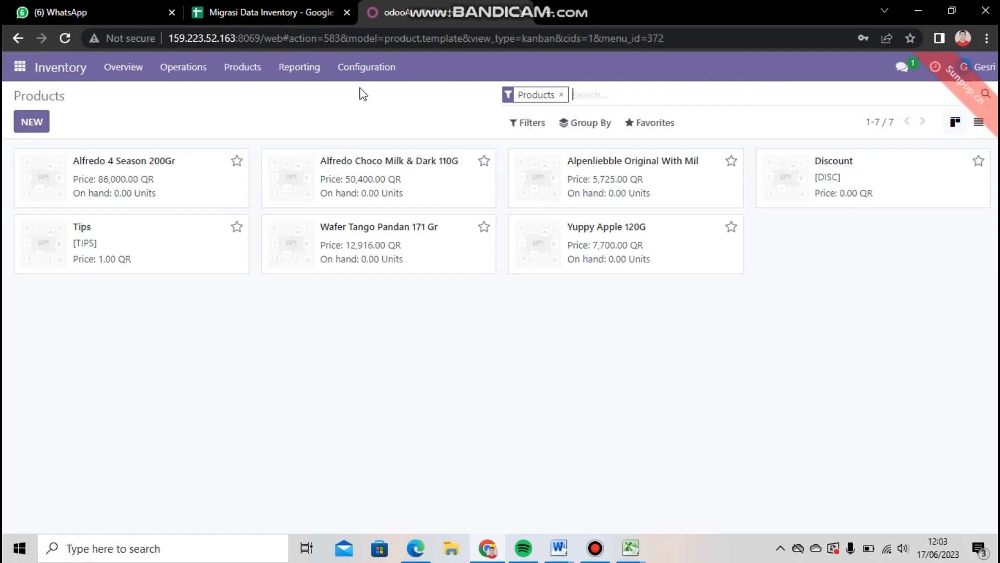
Start a record import for the Inventory Adjustments in the Inventory module.
click(367, 67)
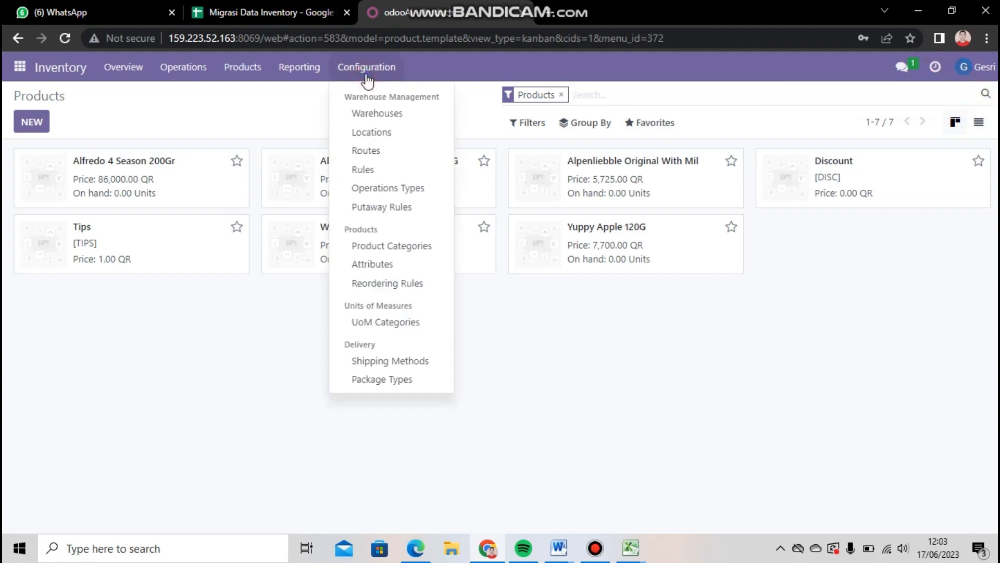
mouse_move(198, 78)
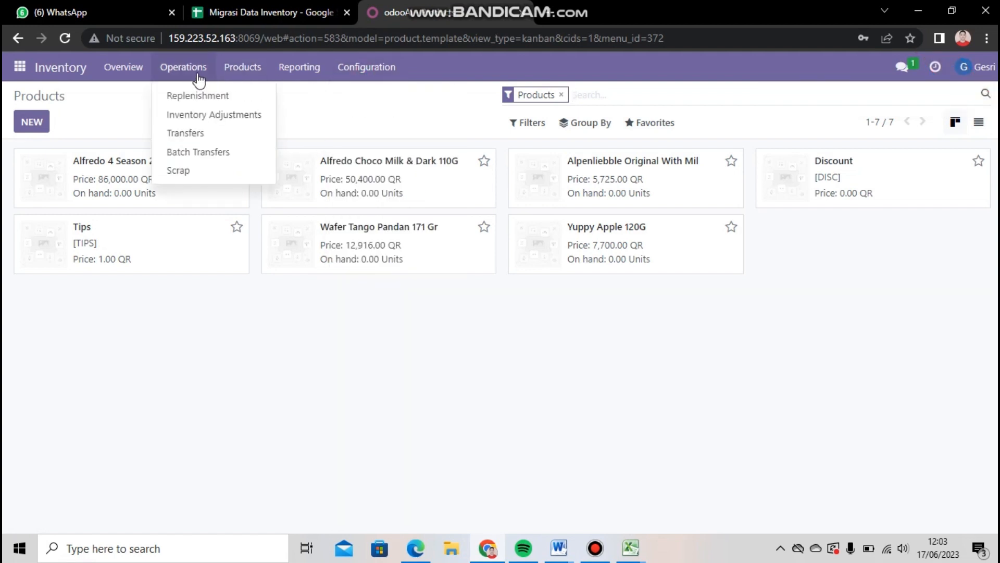
click(211, 114)
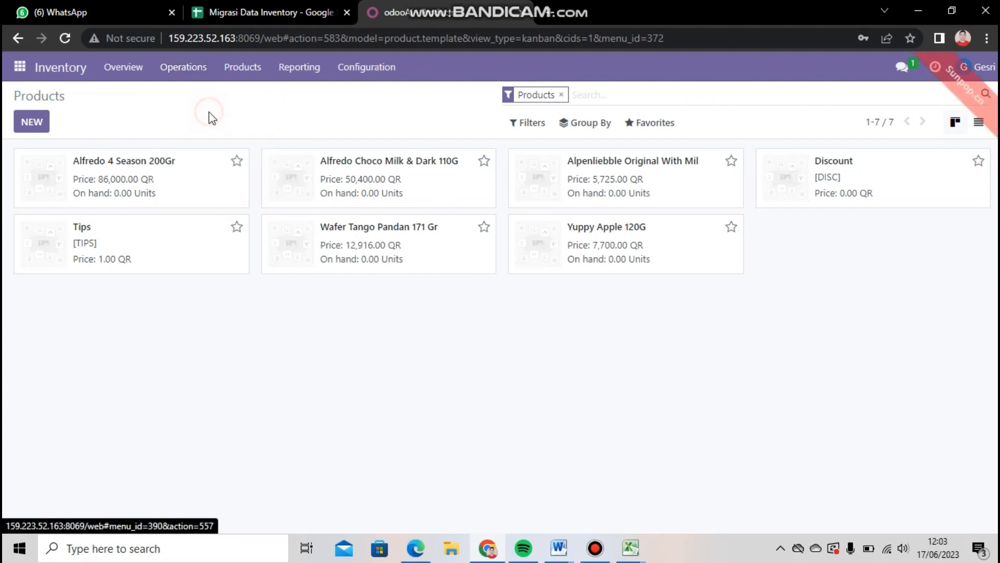
click(659, 124)
click(663, 177)
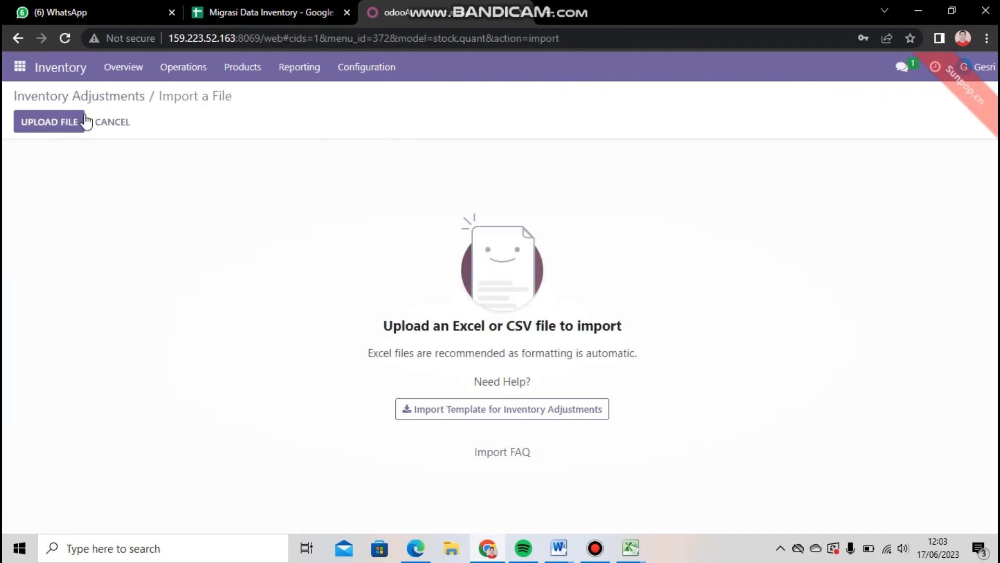
Load Migrasi Data Inventory.xlsx from the Downloads folder with its Inventory Adjustment sheet, test it and import the inventory adjustments.
click(70, 128)
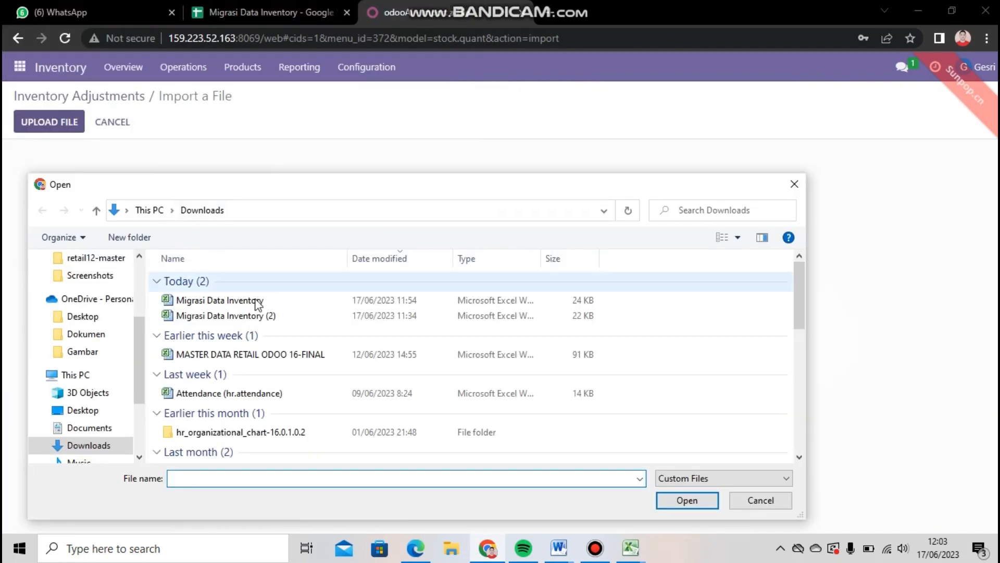
double_click(256, 303)
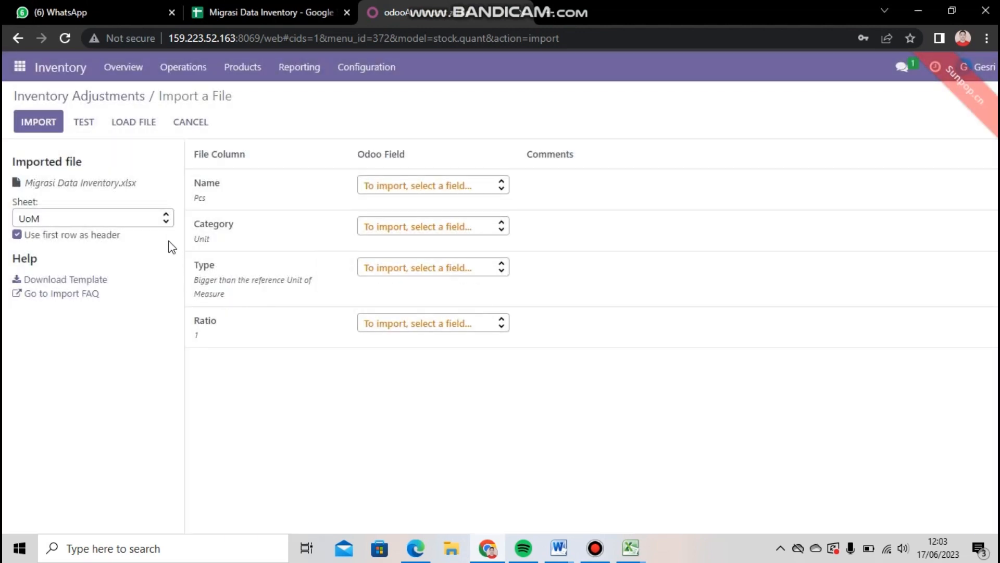
click(163, 222)
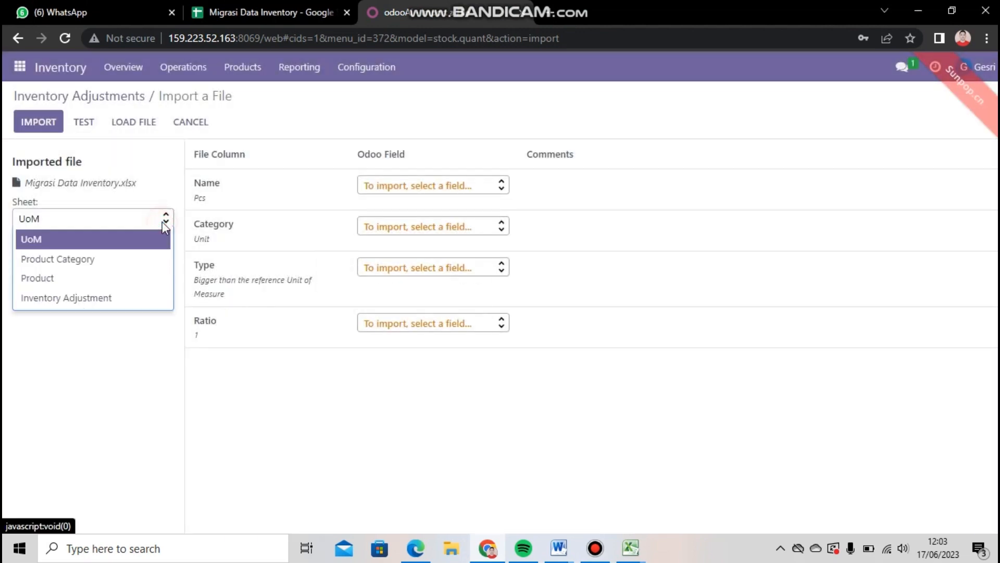
click(153, 292)
click(83, 124)
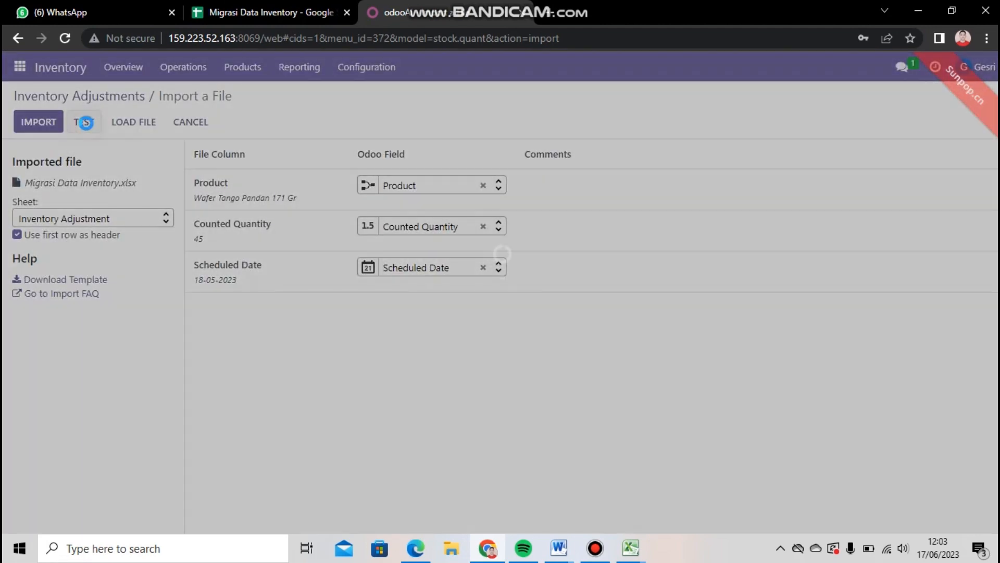
click(34, 124)
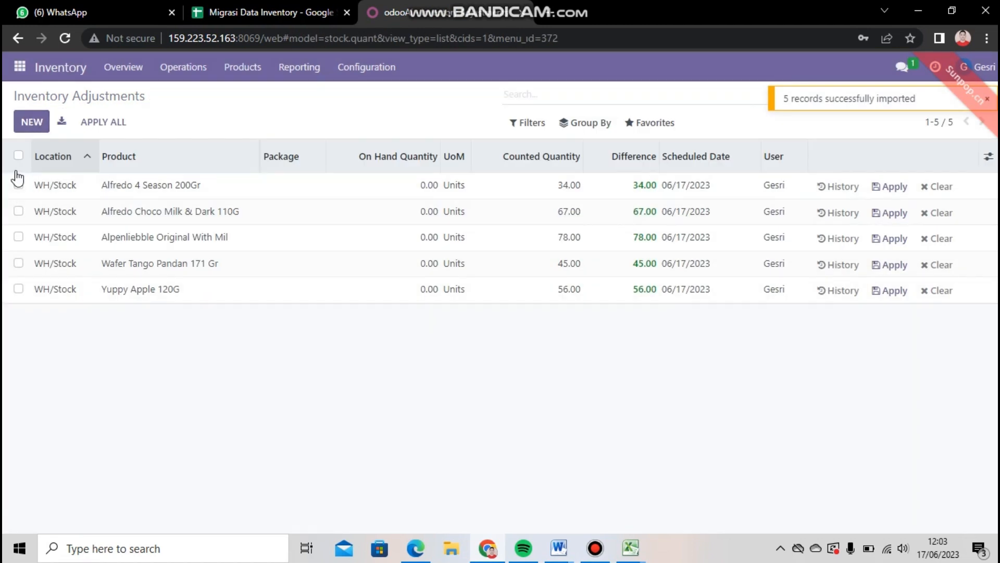
Apply all the imported inventory adjustments with the reference "Quantity Updated".
click(19, 155)
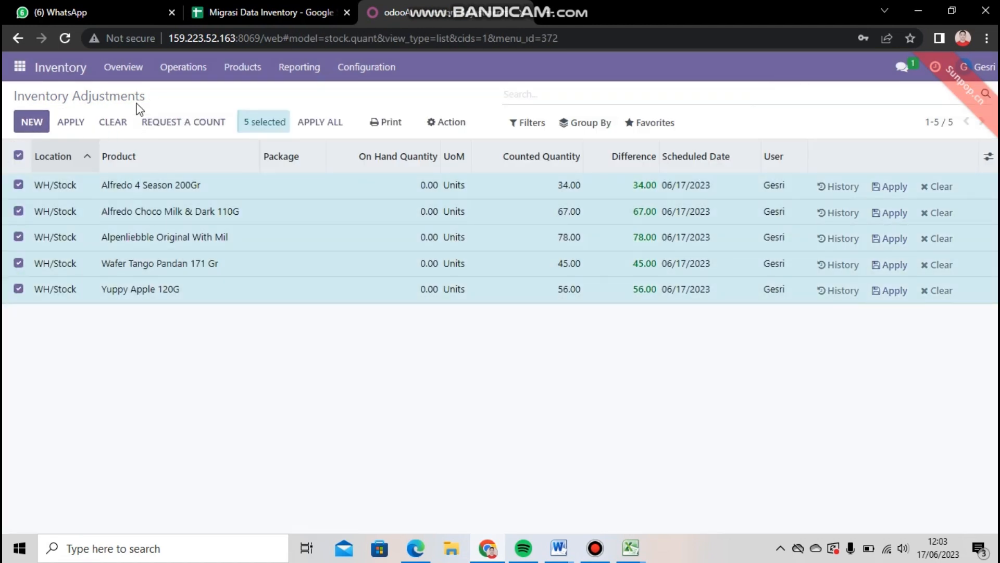
click(335, 128)
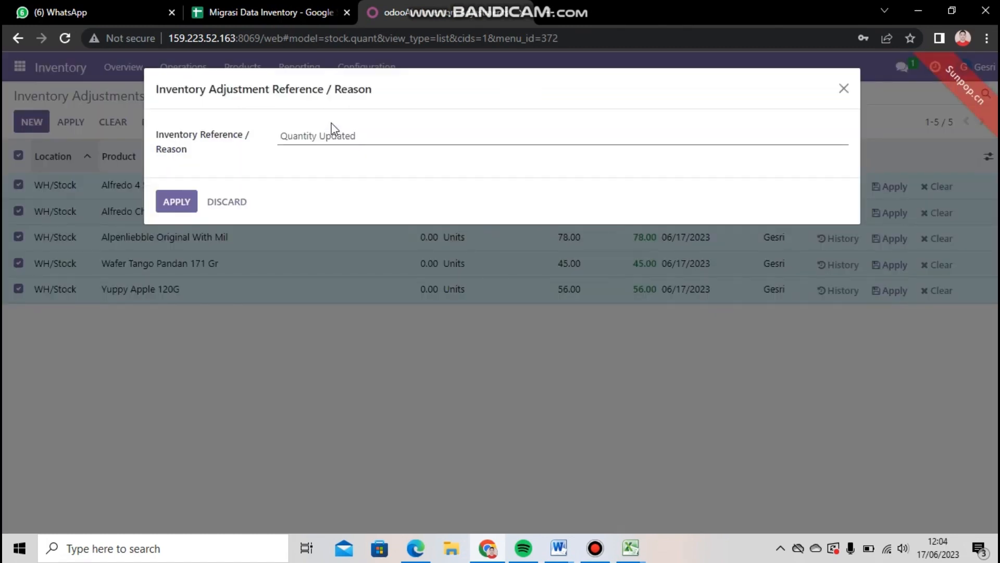
click(177, 207)
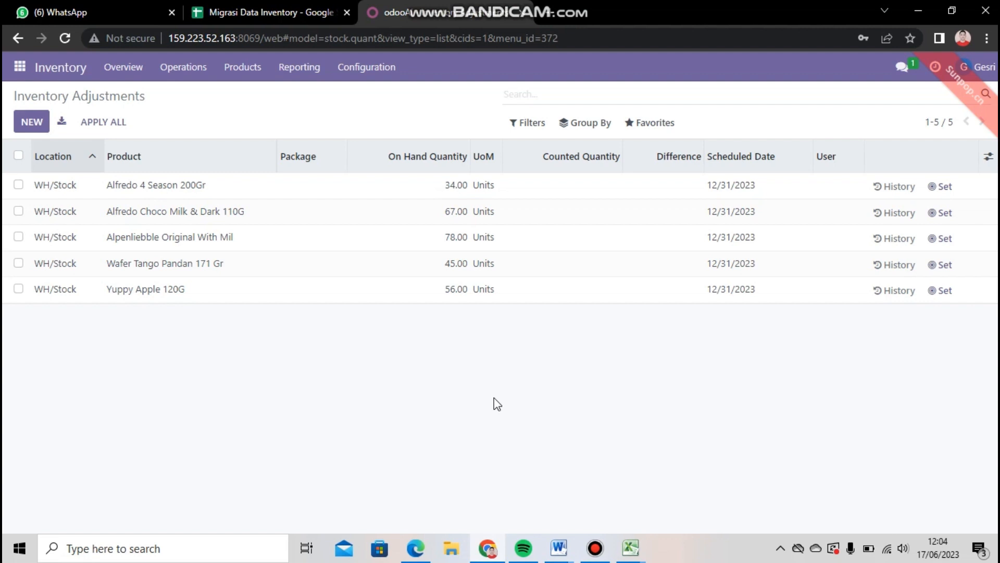
click(494, 398)
Log out of the current database and open the database management page from the database selector.
click(969, 77)
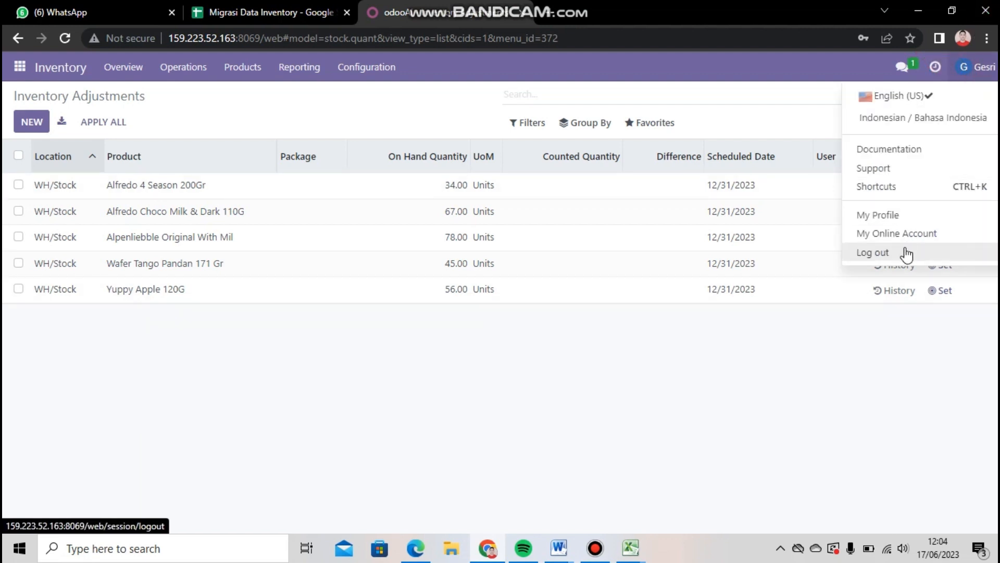
click(906, 251)
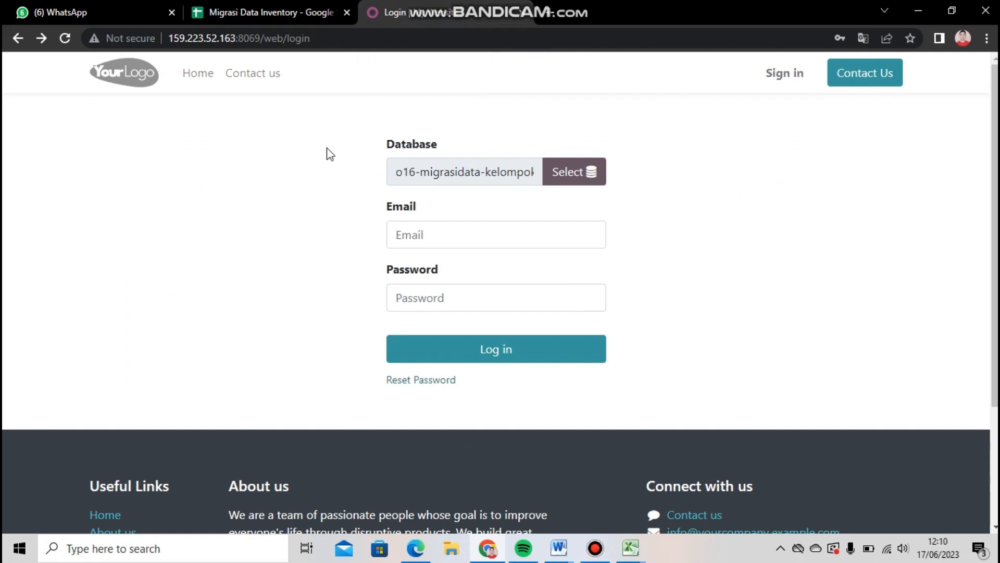
click(570, 186)
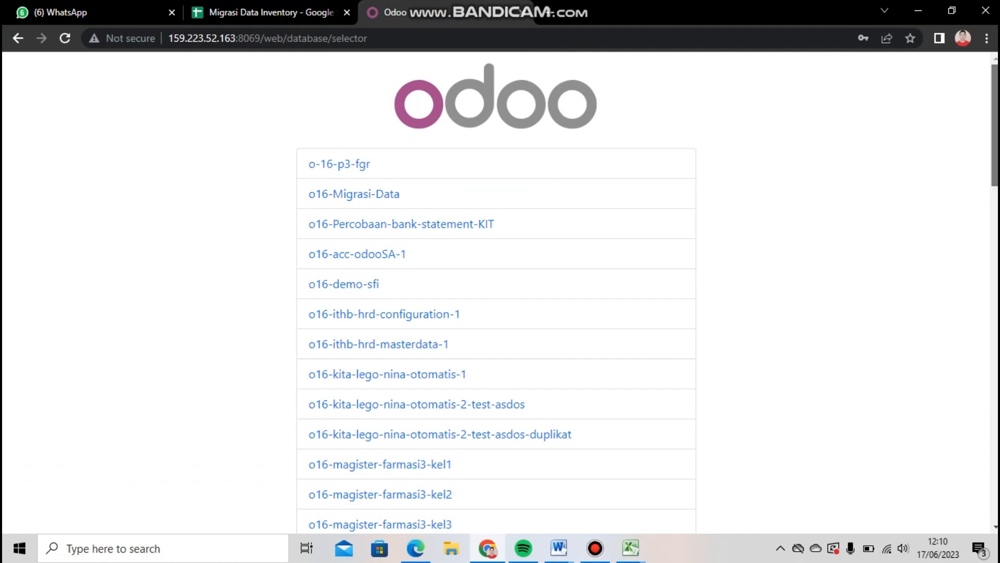
click(997, 318)
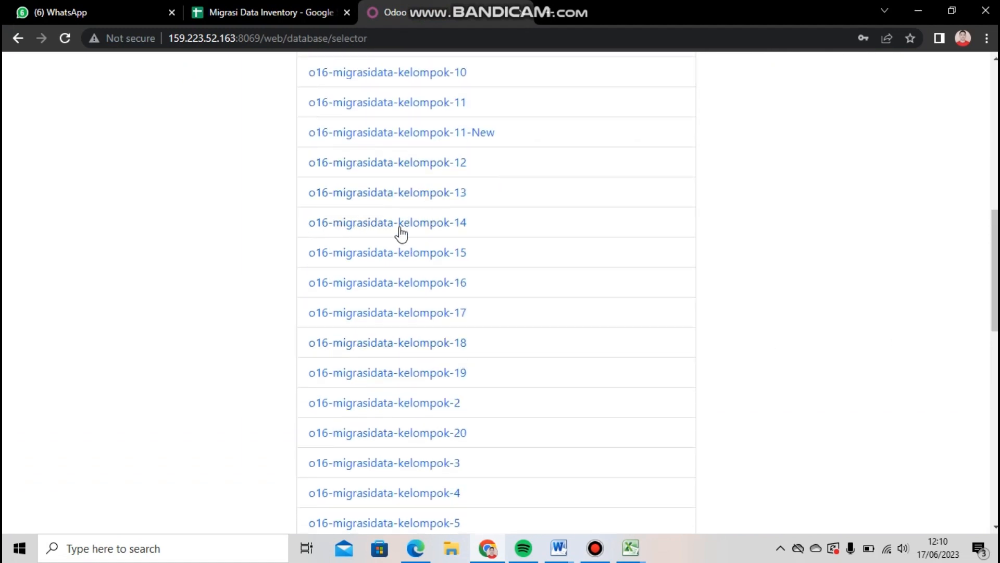
drag(995, 271, 996, 460)
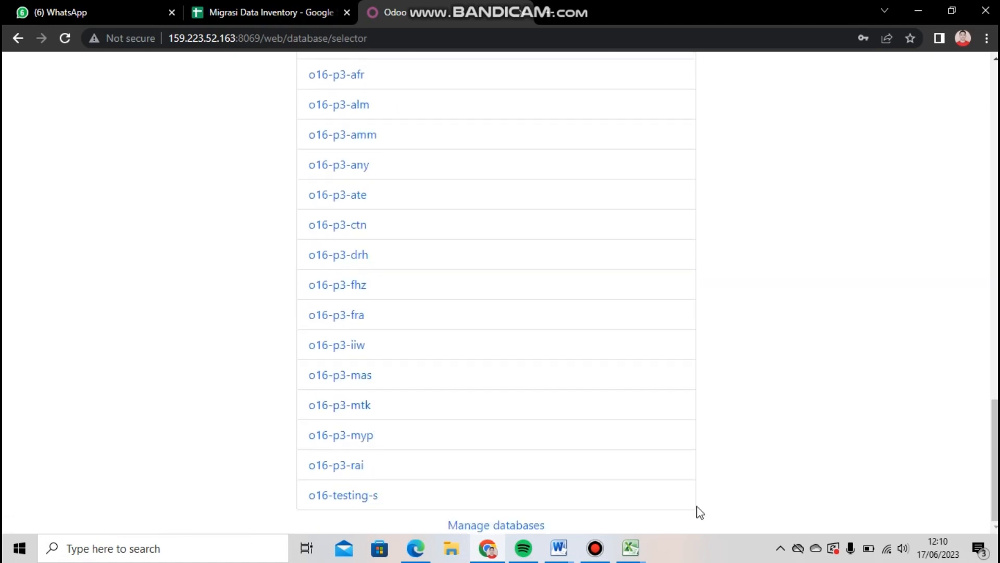
click(526, 526)
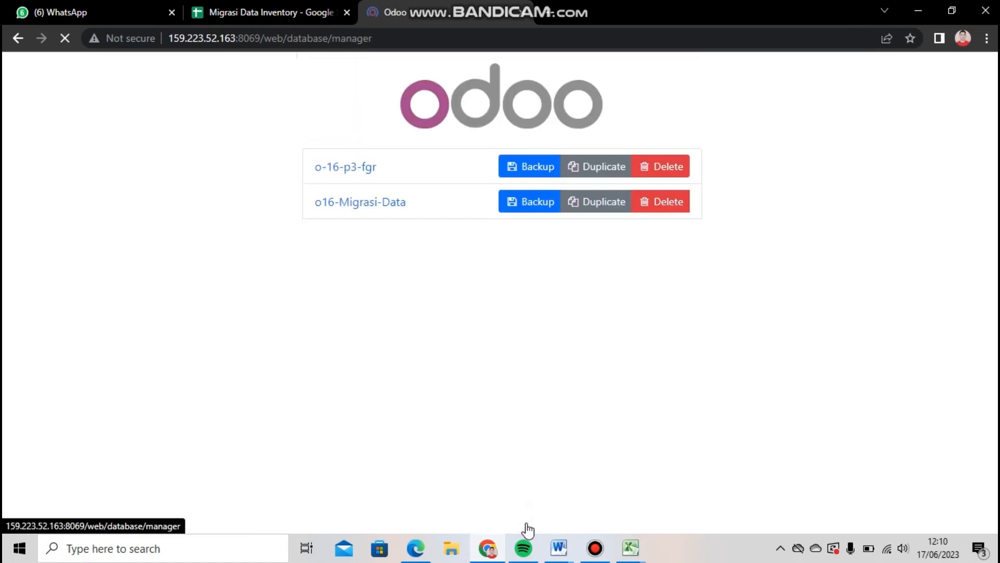
Examine the backup form for the o16-migrasidata-kelompok-14 database and close it without making a backup.
drag(995, 116, 995, 276)
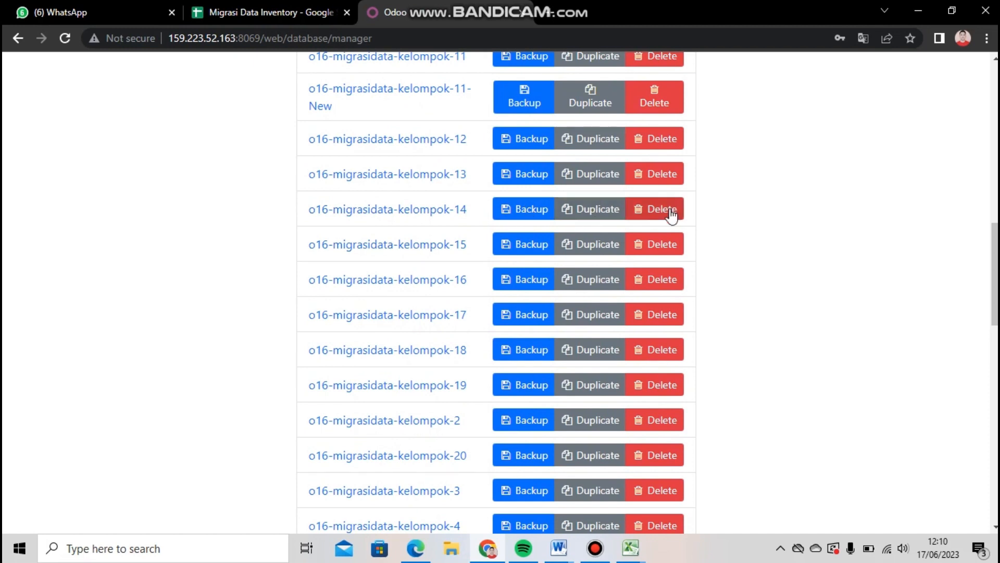
click(521, 211)
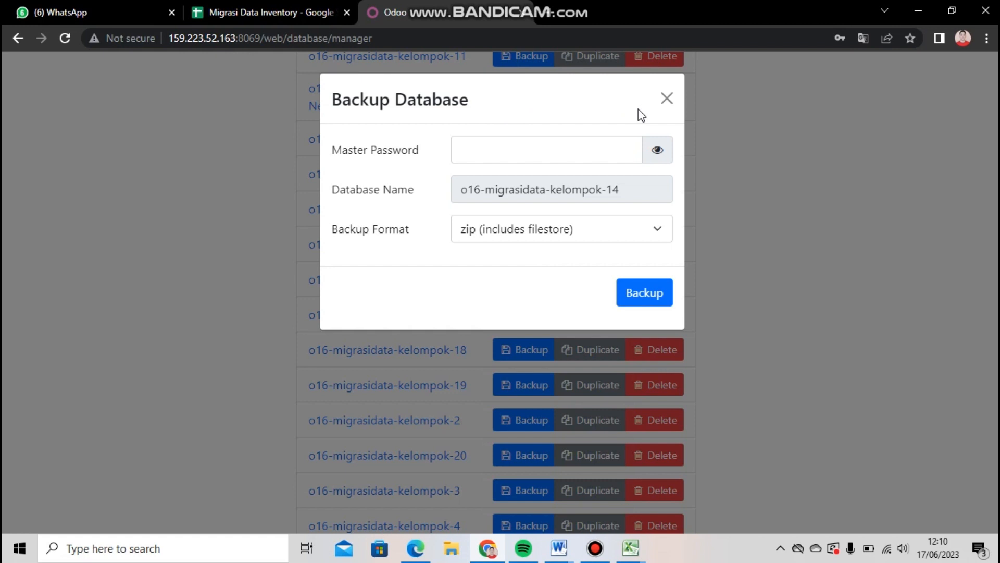
click(668, 99)
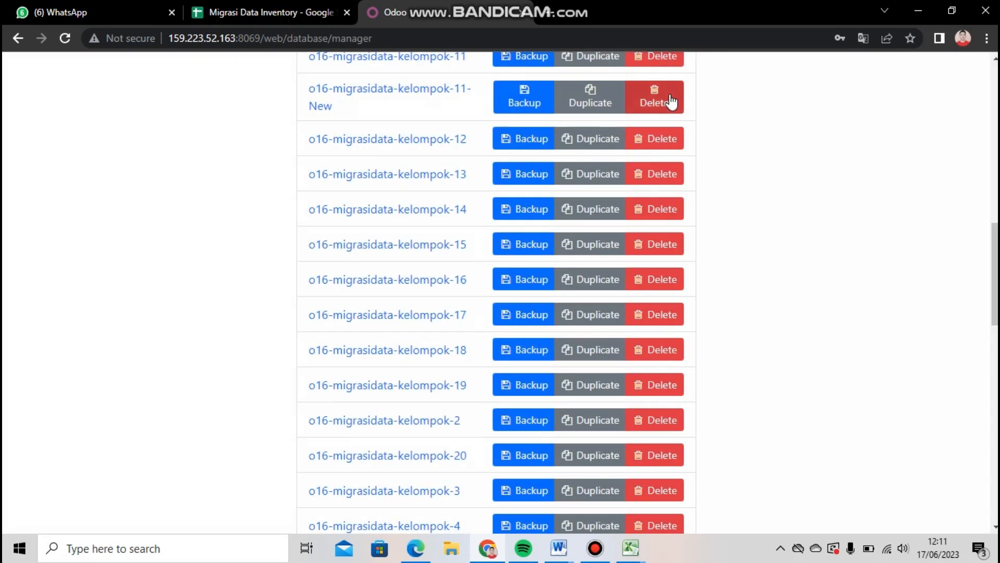
Examine the Restore Database form, close it without restoring anything and return to the start of the database list.
scroll(474, 526, down, 15)
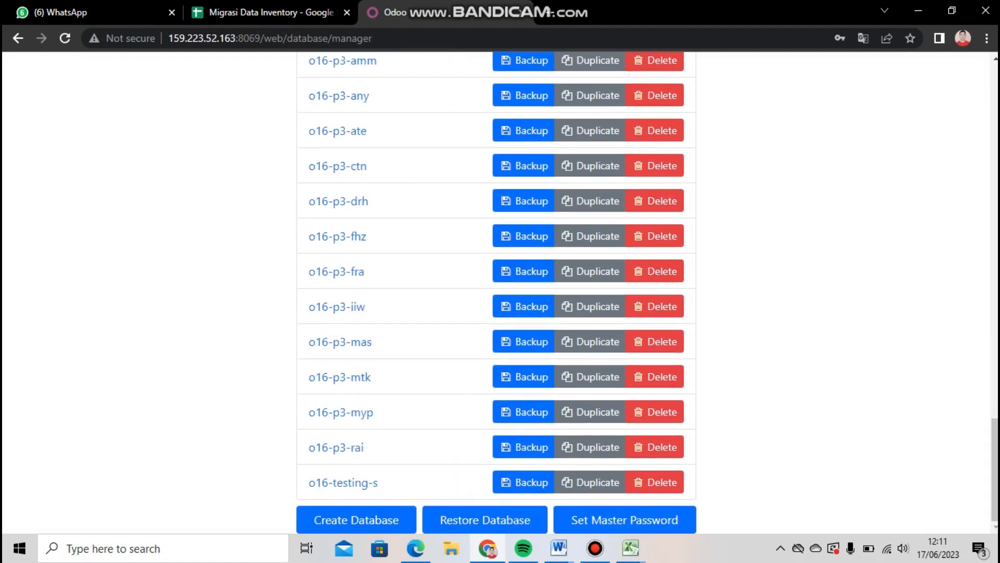
click(474, 523)
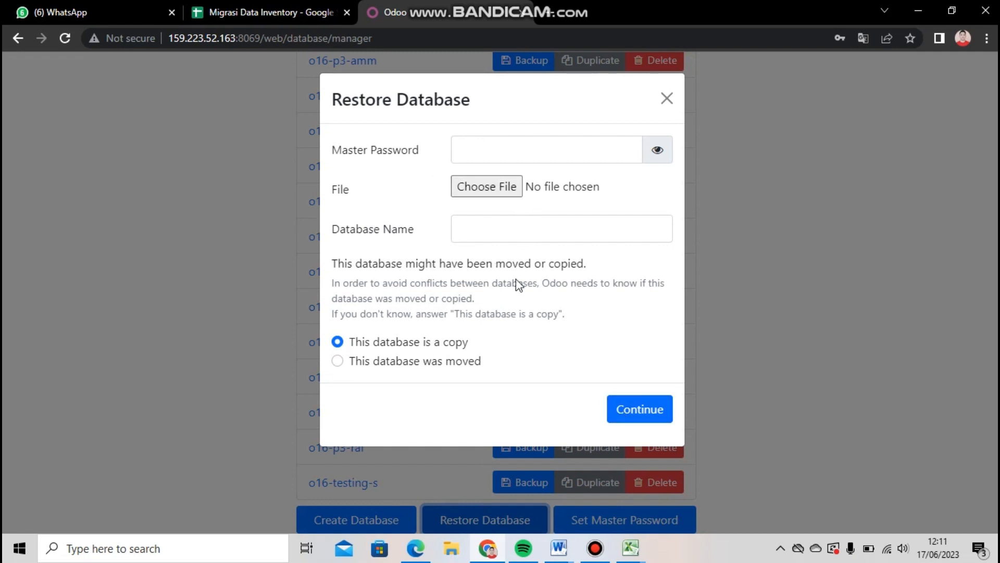
click(665, 98)
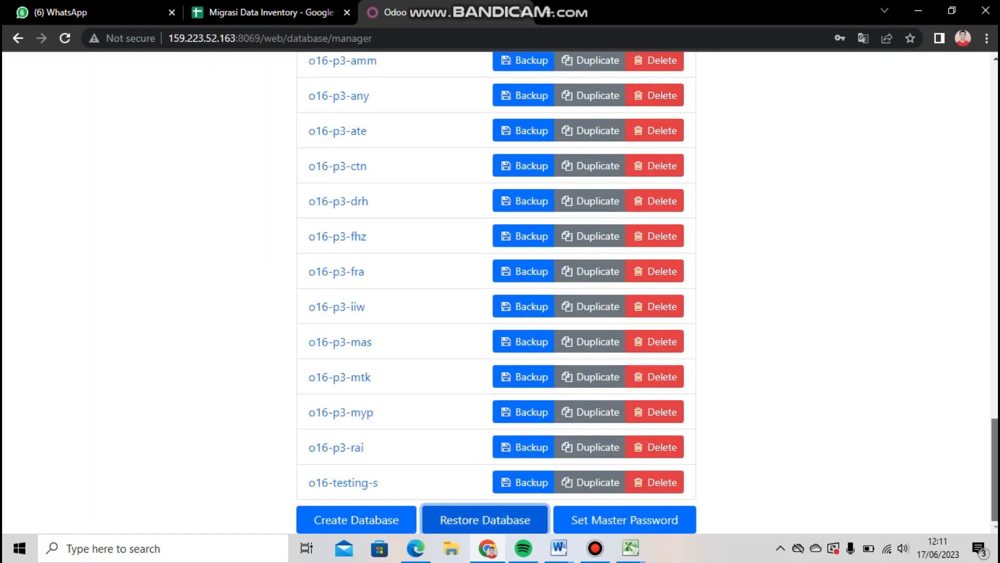
scroll(490, 292, up, 20)
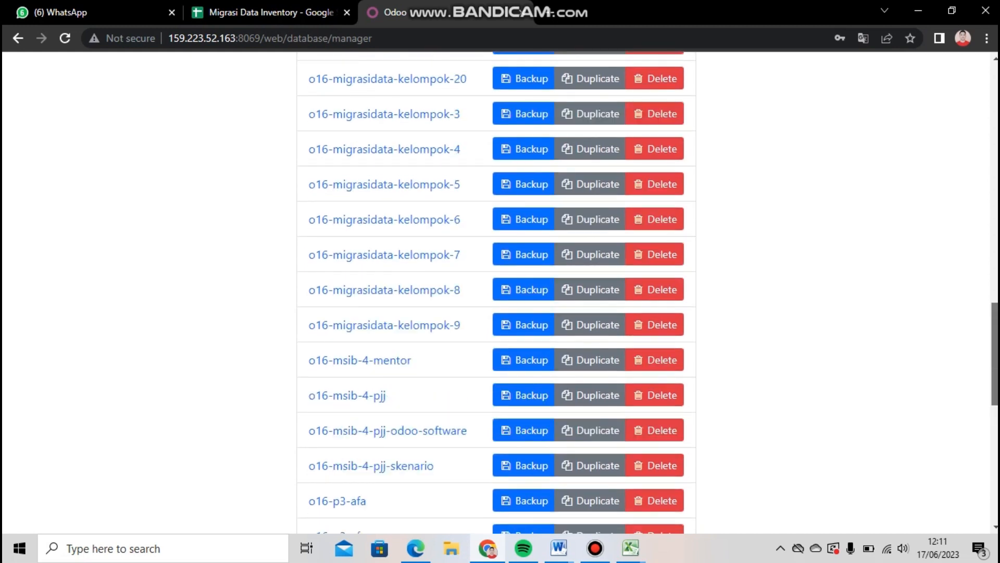
scroll(495, 292, up, 4)
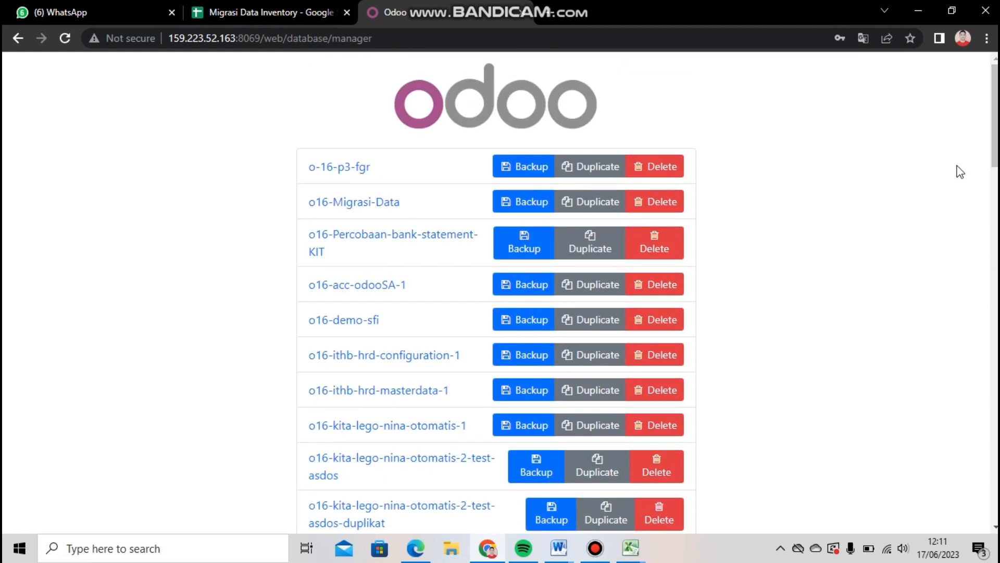